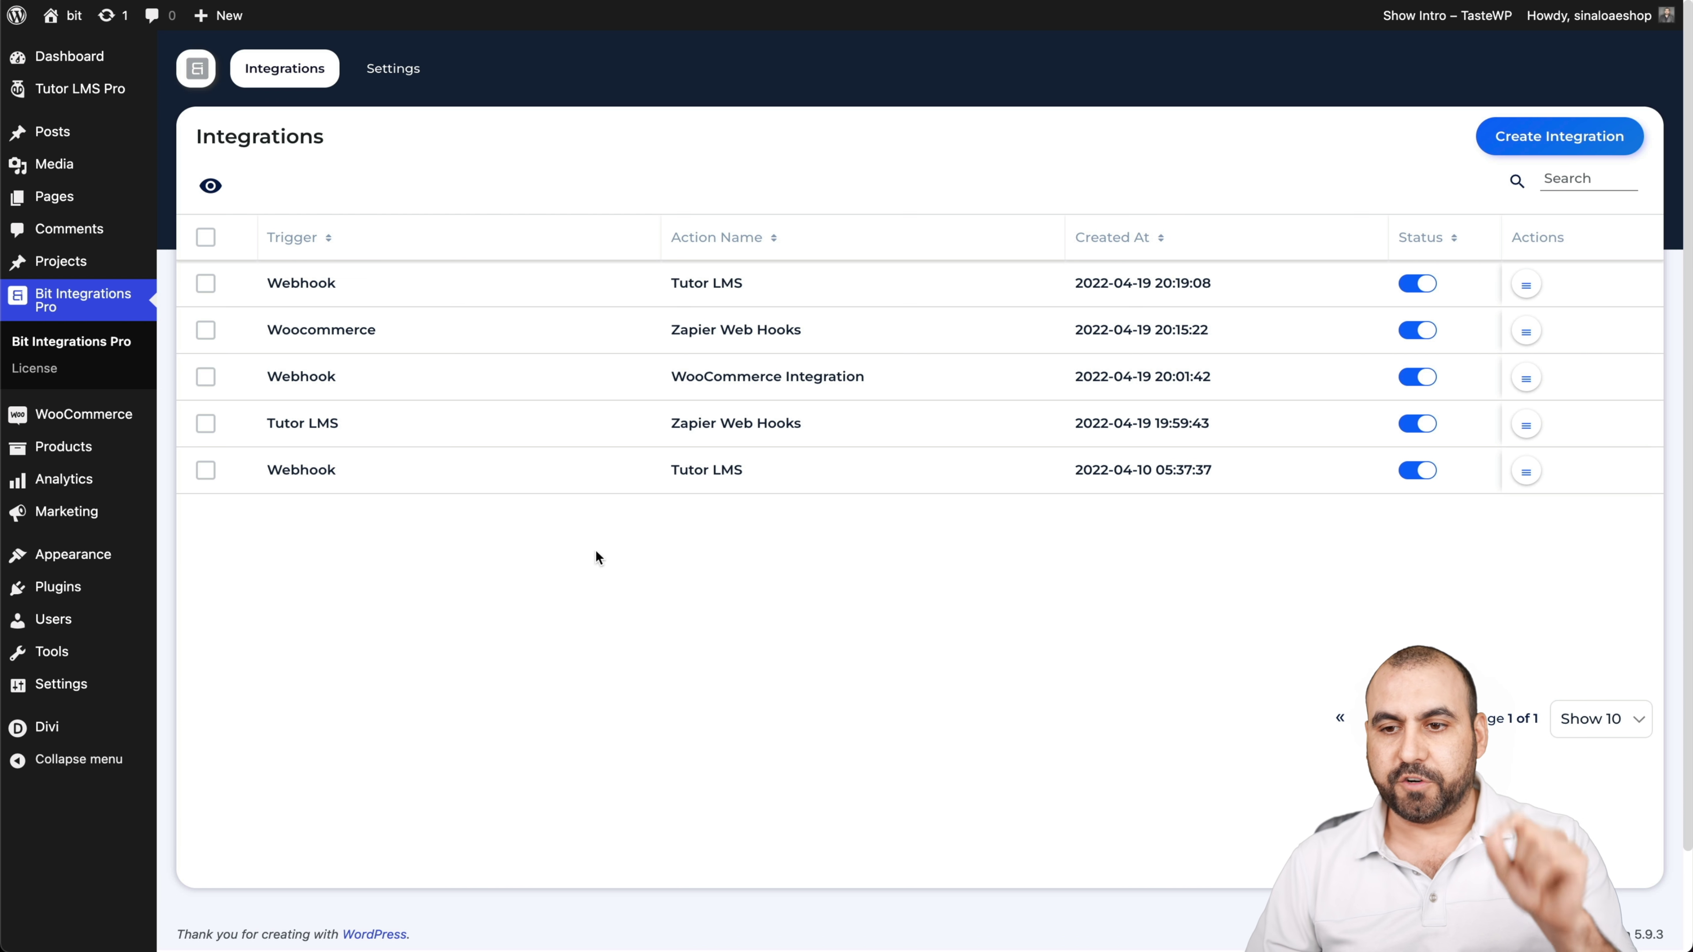
Start a new integration to list trigger apps such as Tutor LMS, Woocommerce, Elementor and Ninja Forms
left_click(1516, 148)
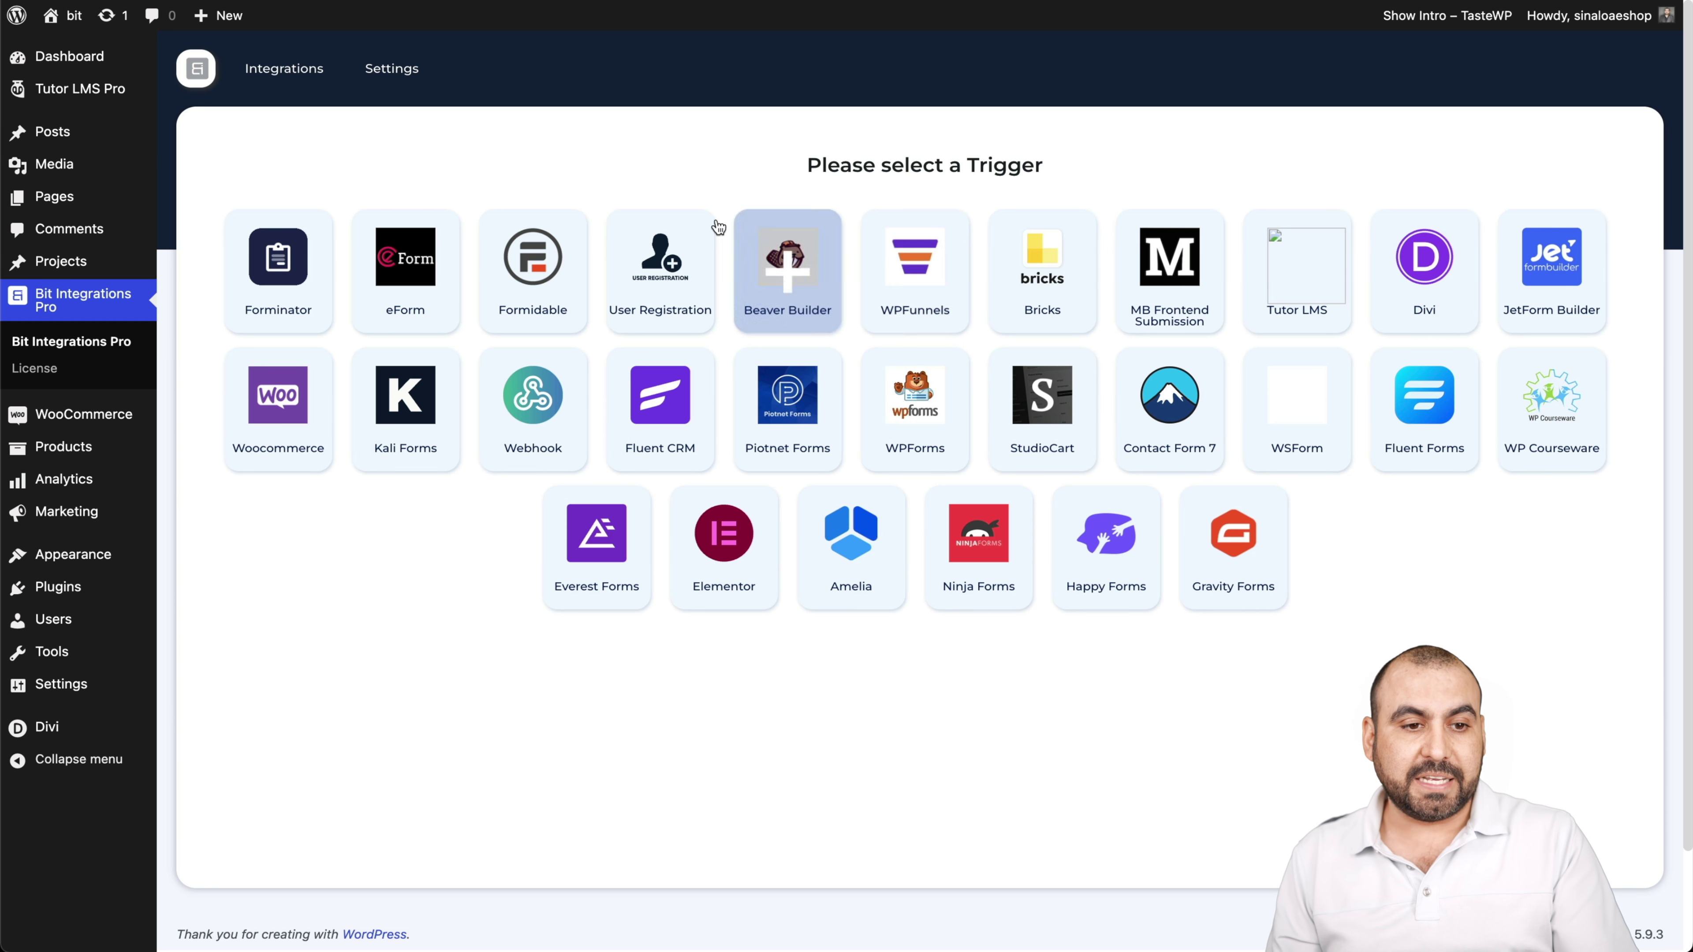
mouse_move(65, 99)
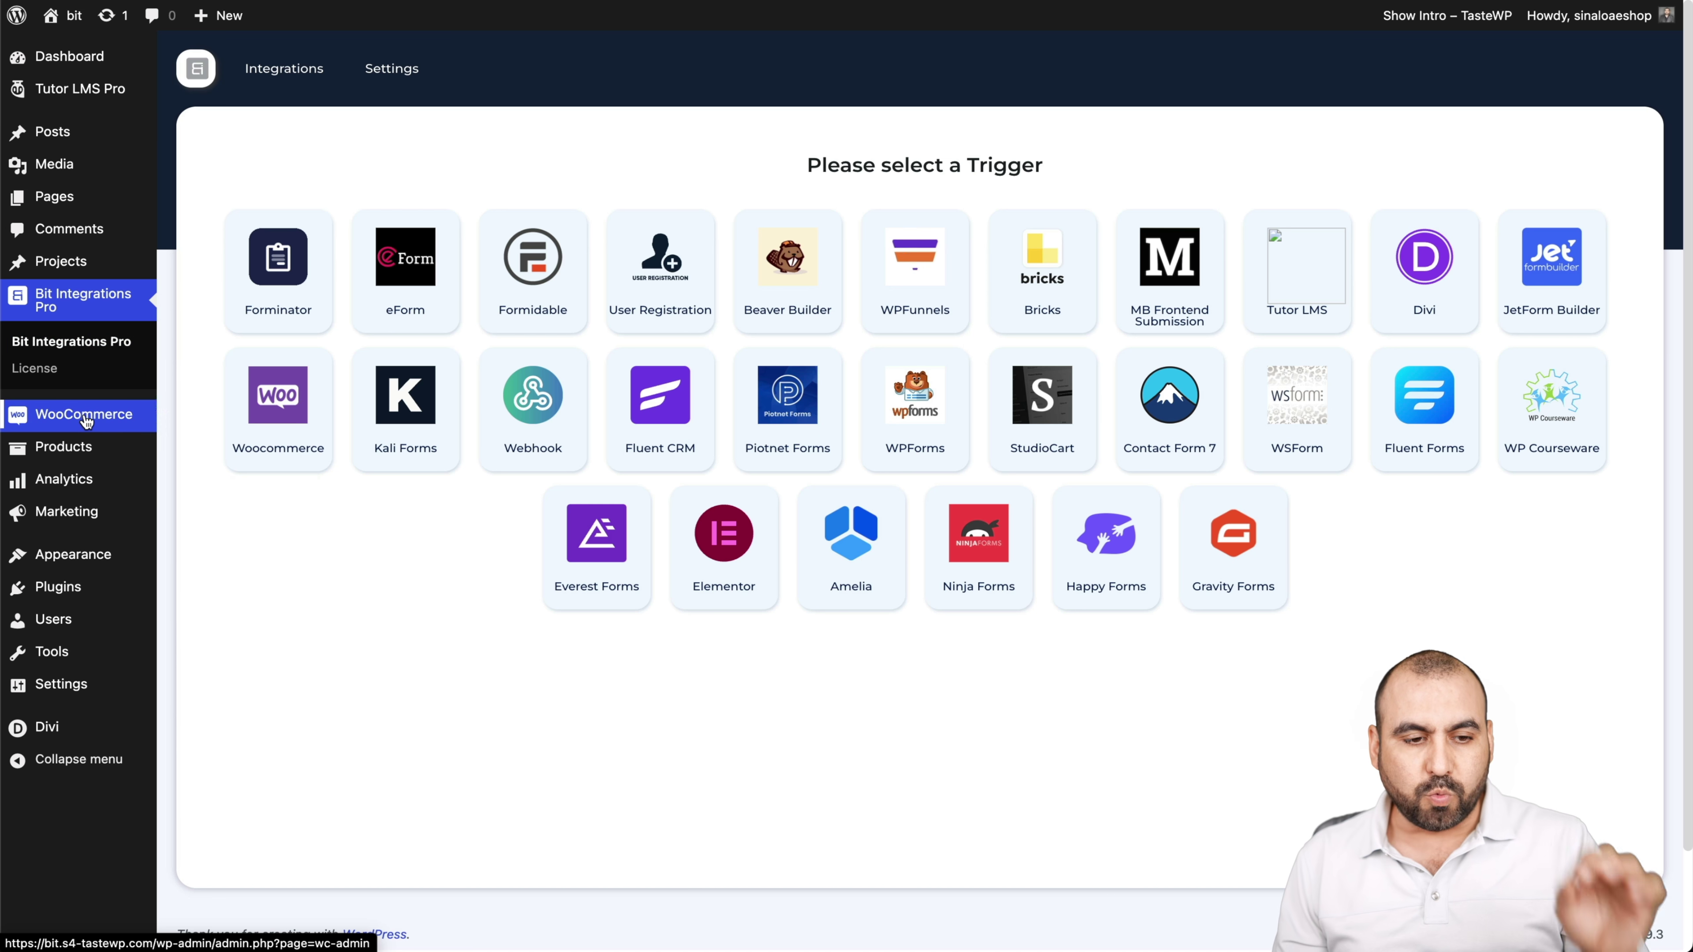
mouse_move(86, 422)
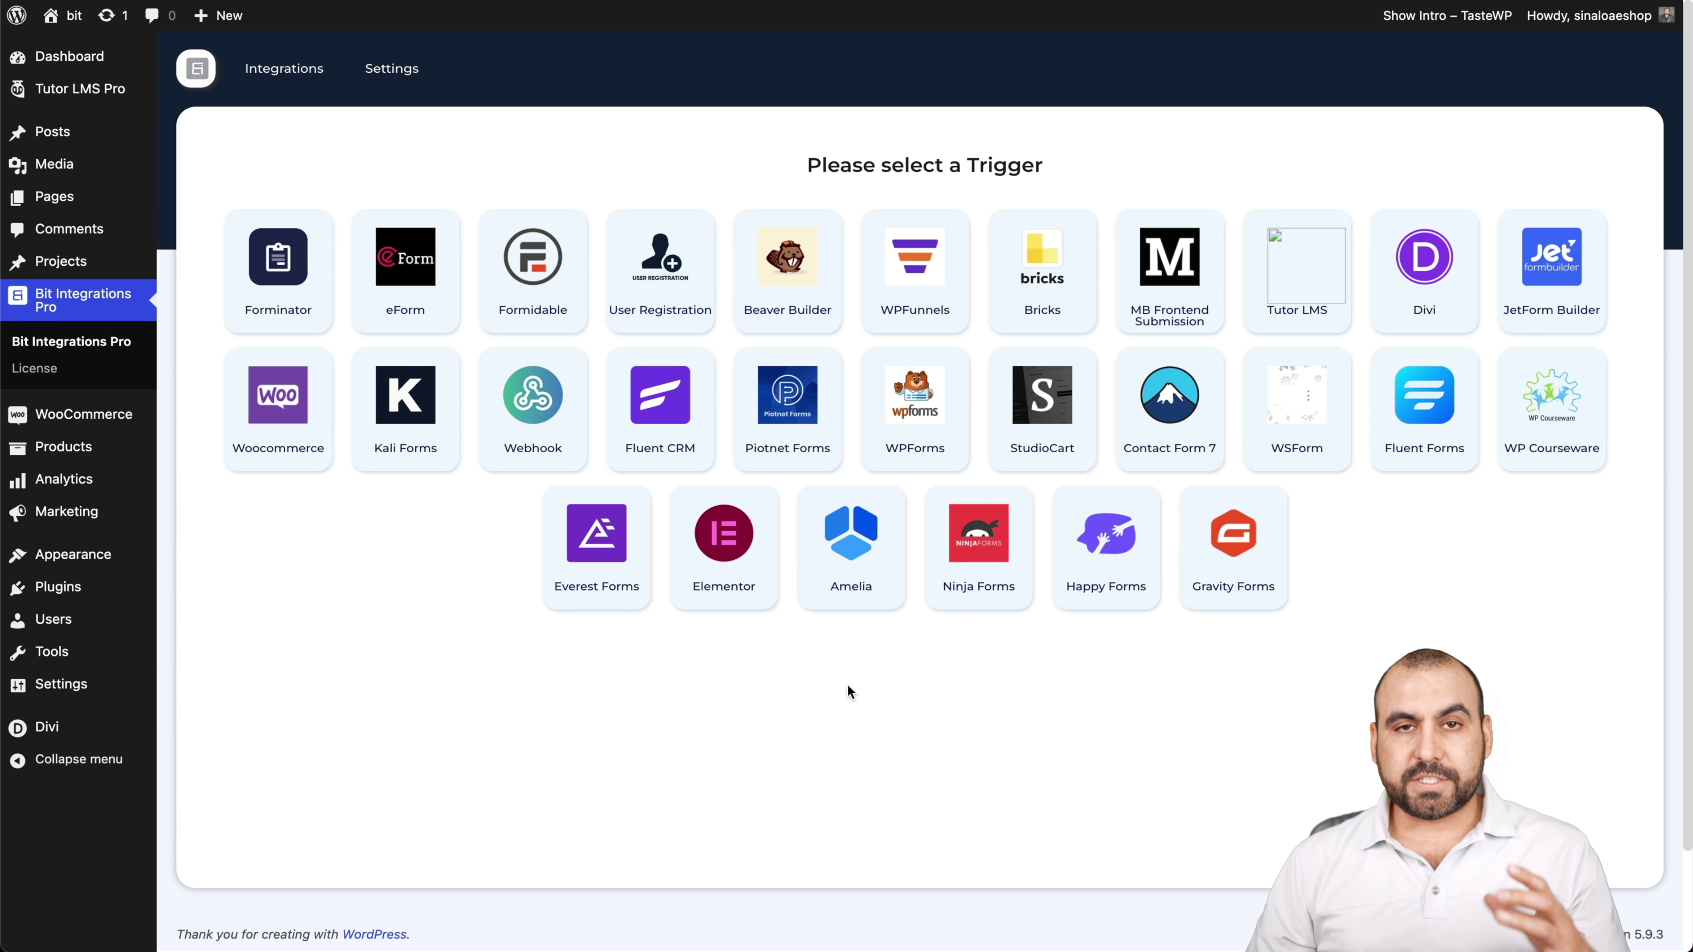
Choose WooCommerce with the Customer-Create event as the integration trigger
left_click(291, 409)
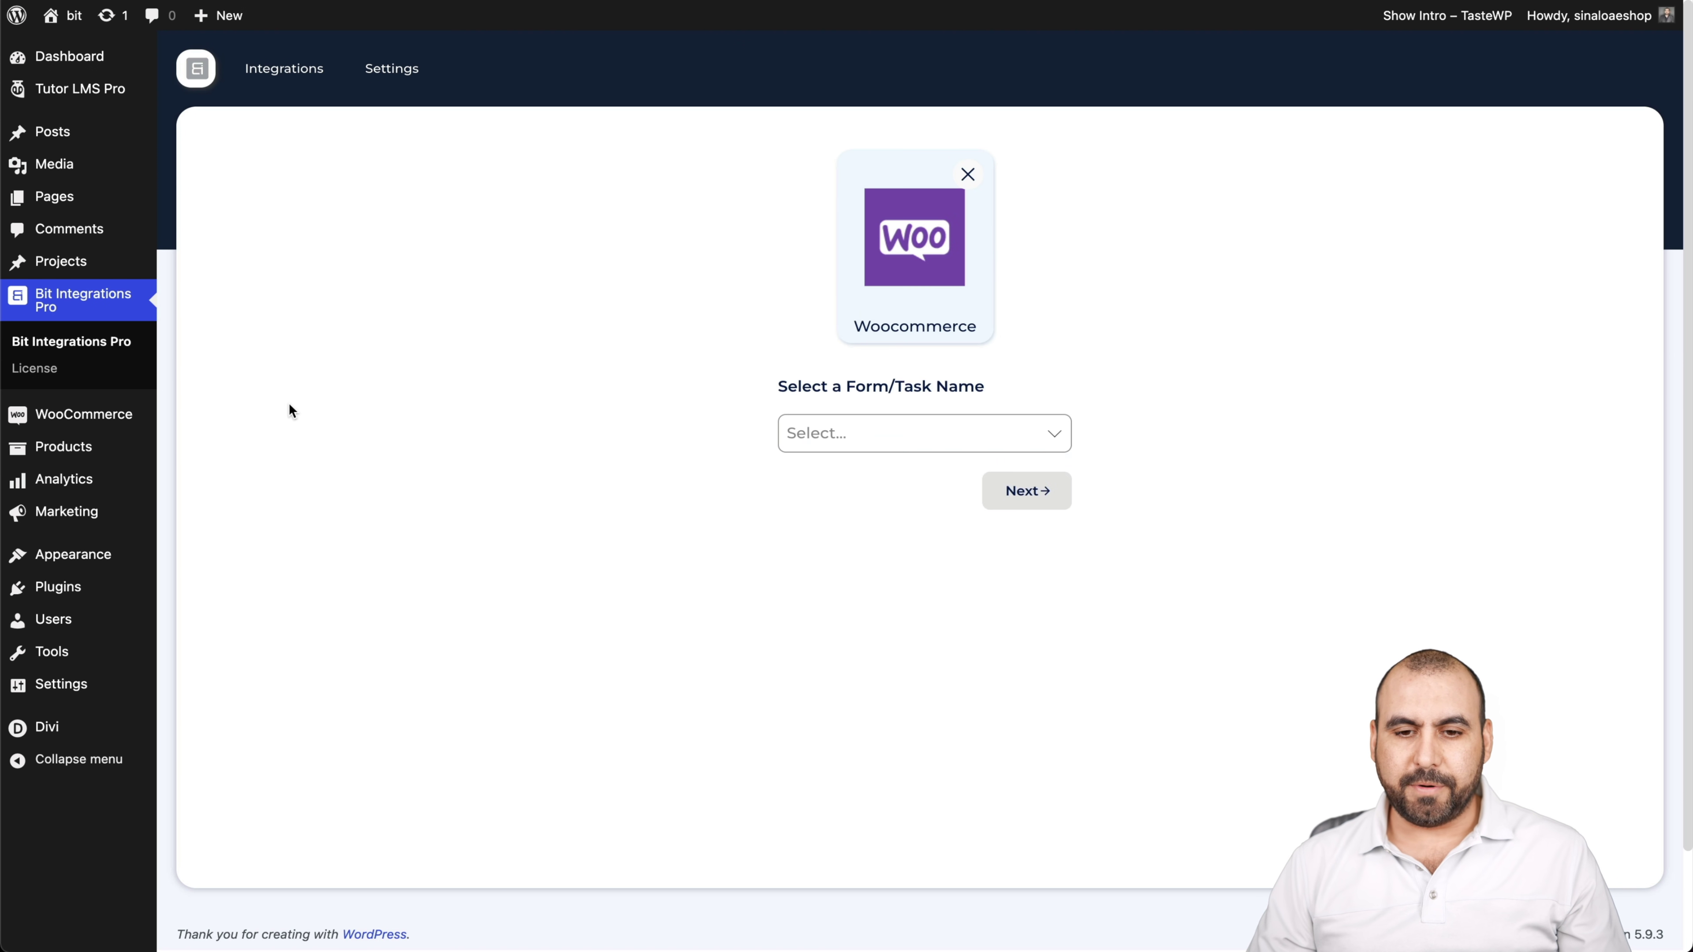
left_click(985, 435)
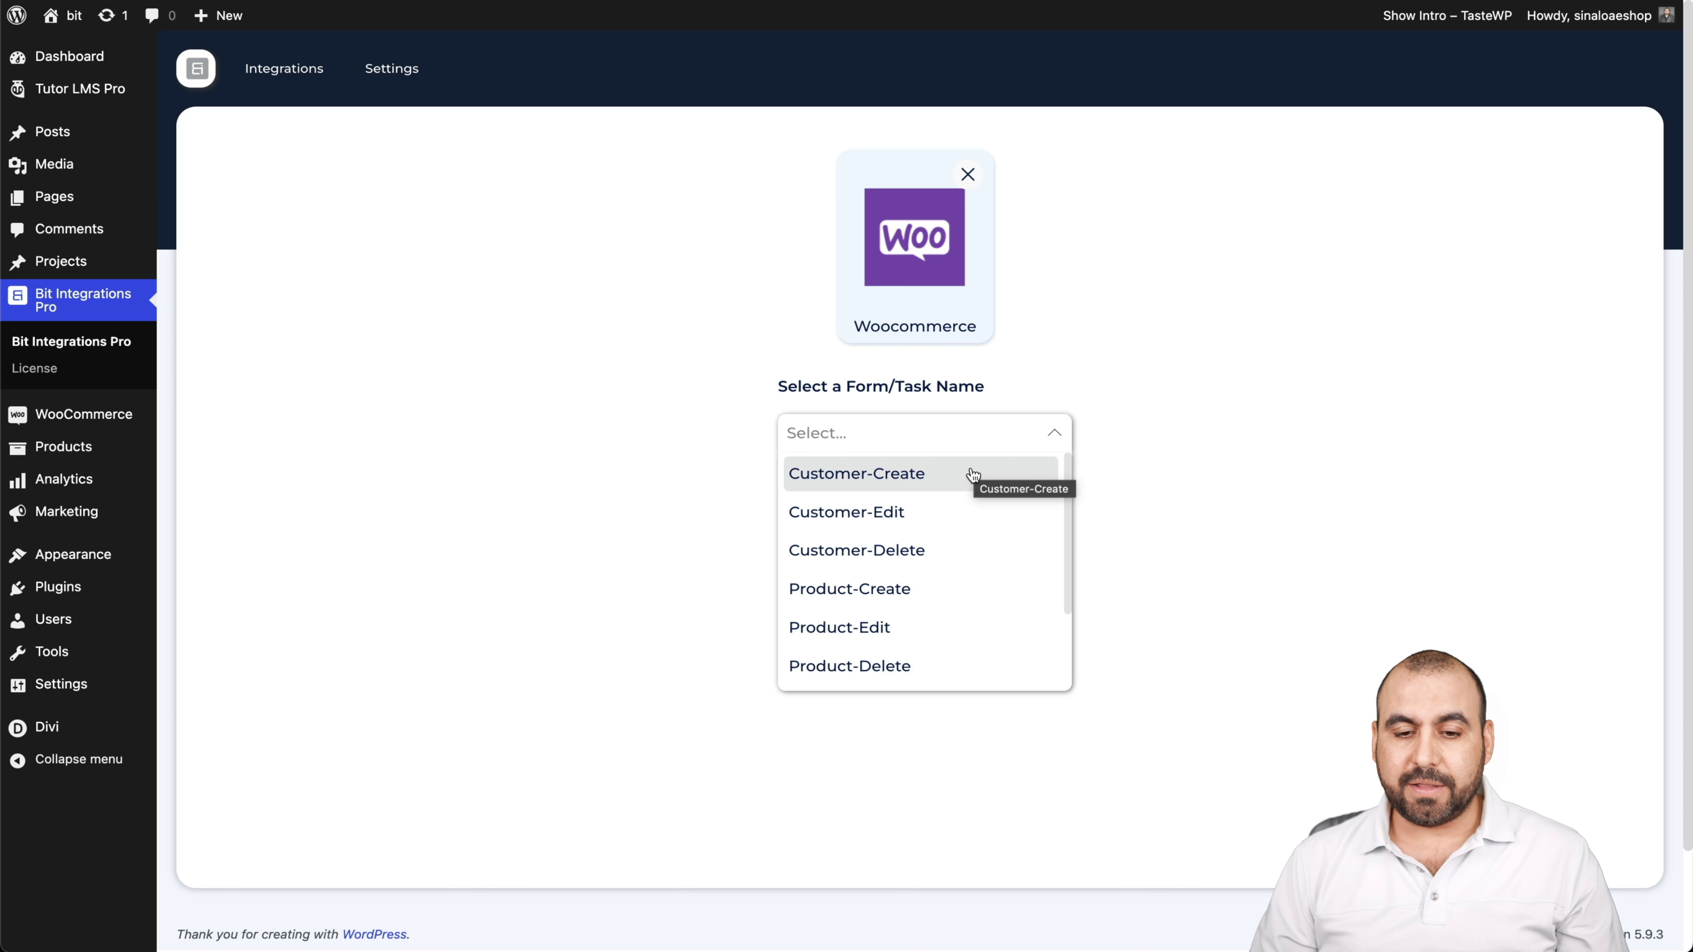
scroll(952, 594, "down", 3)
scroll(948, 594, "up", 3)
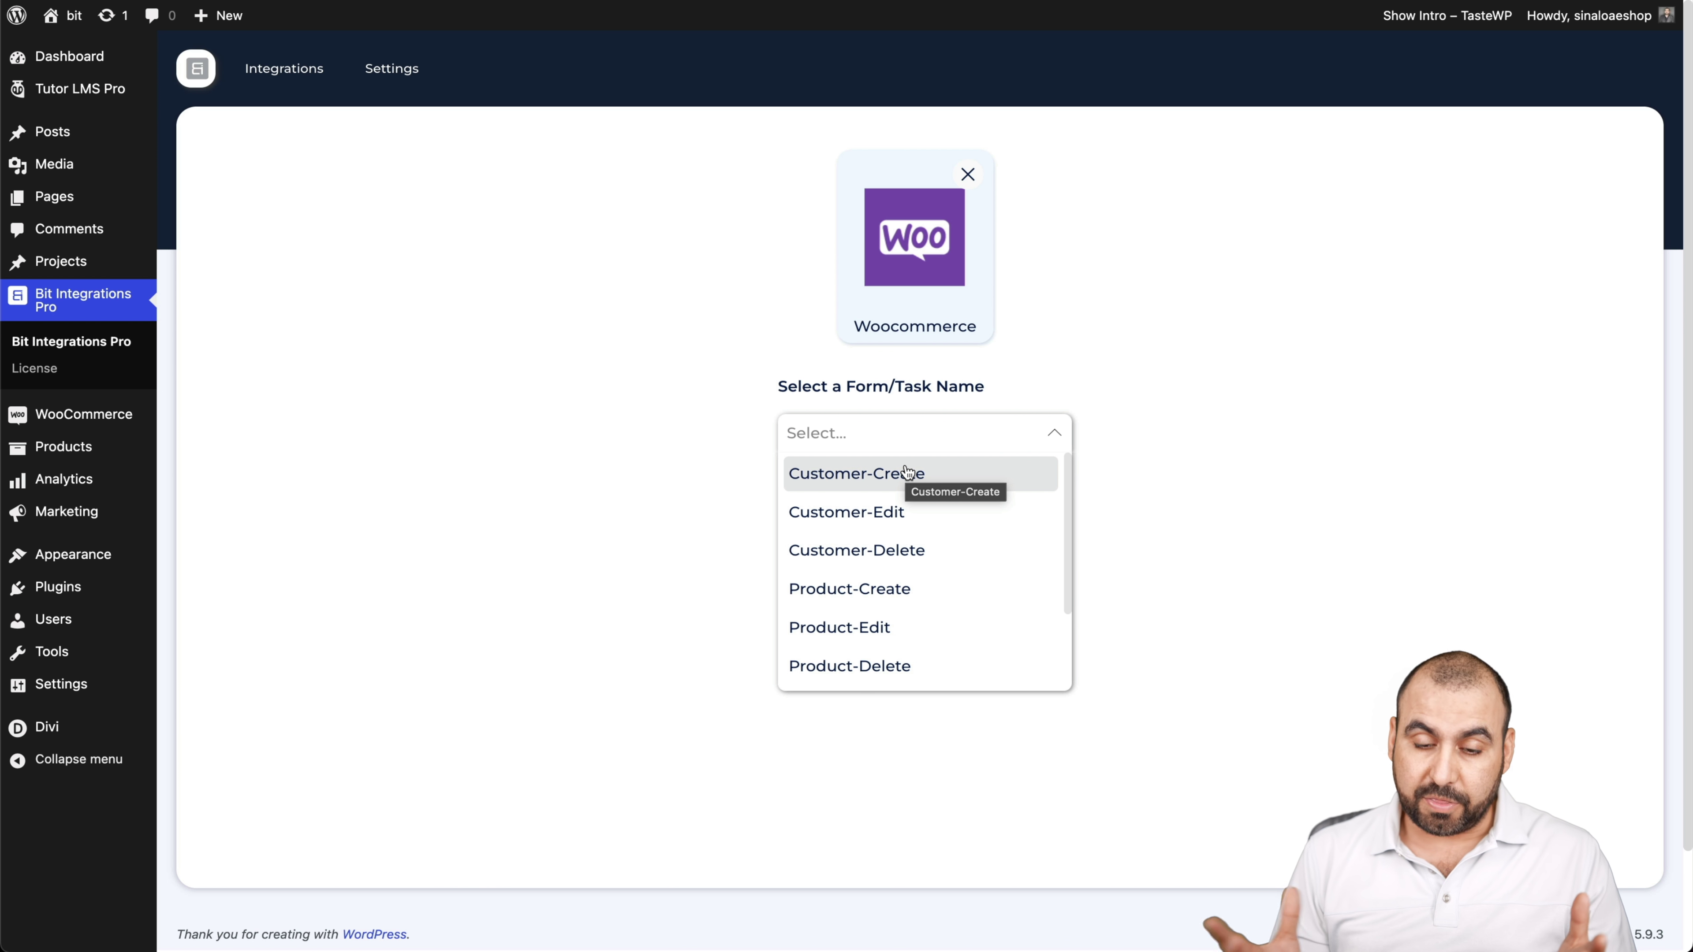
left_click(957, 473)
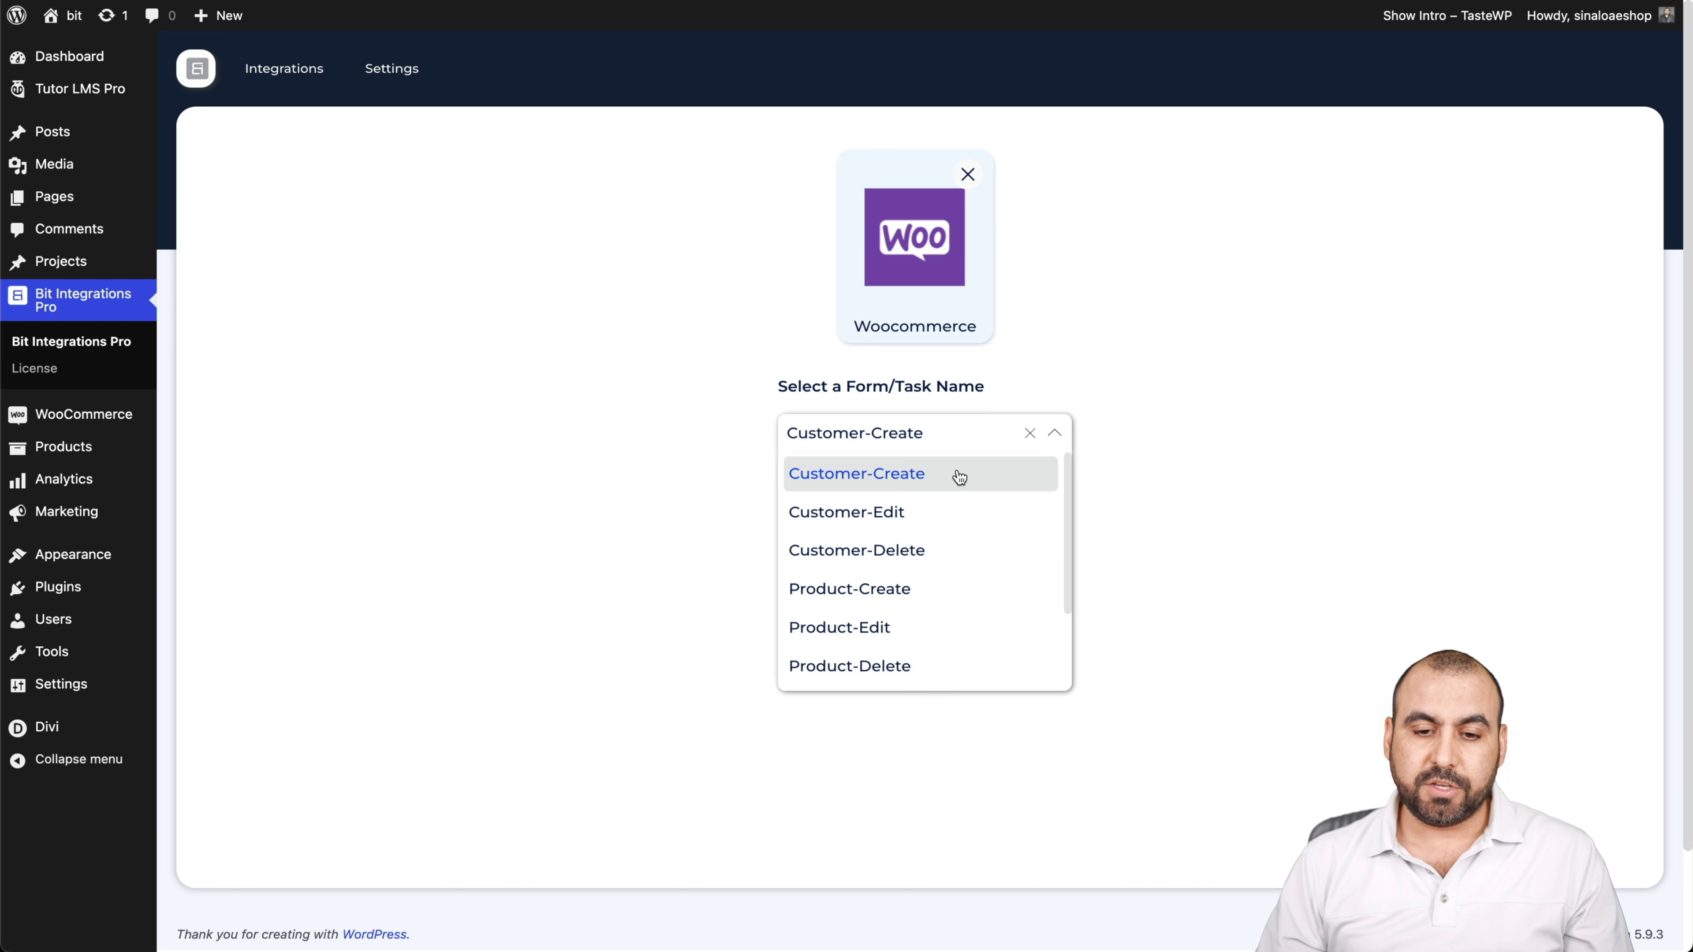
left_click(1017, 491)
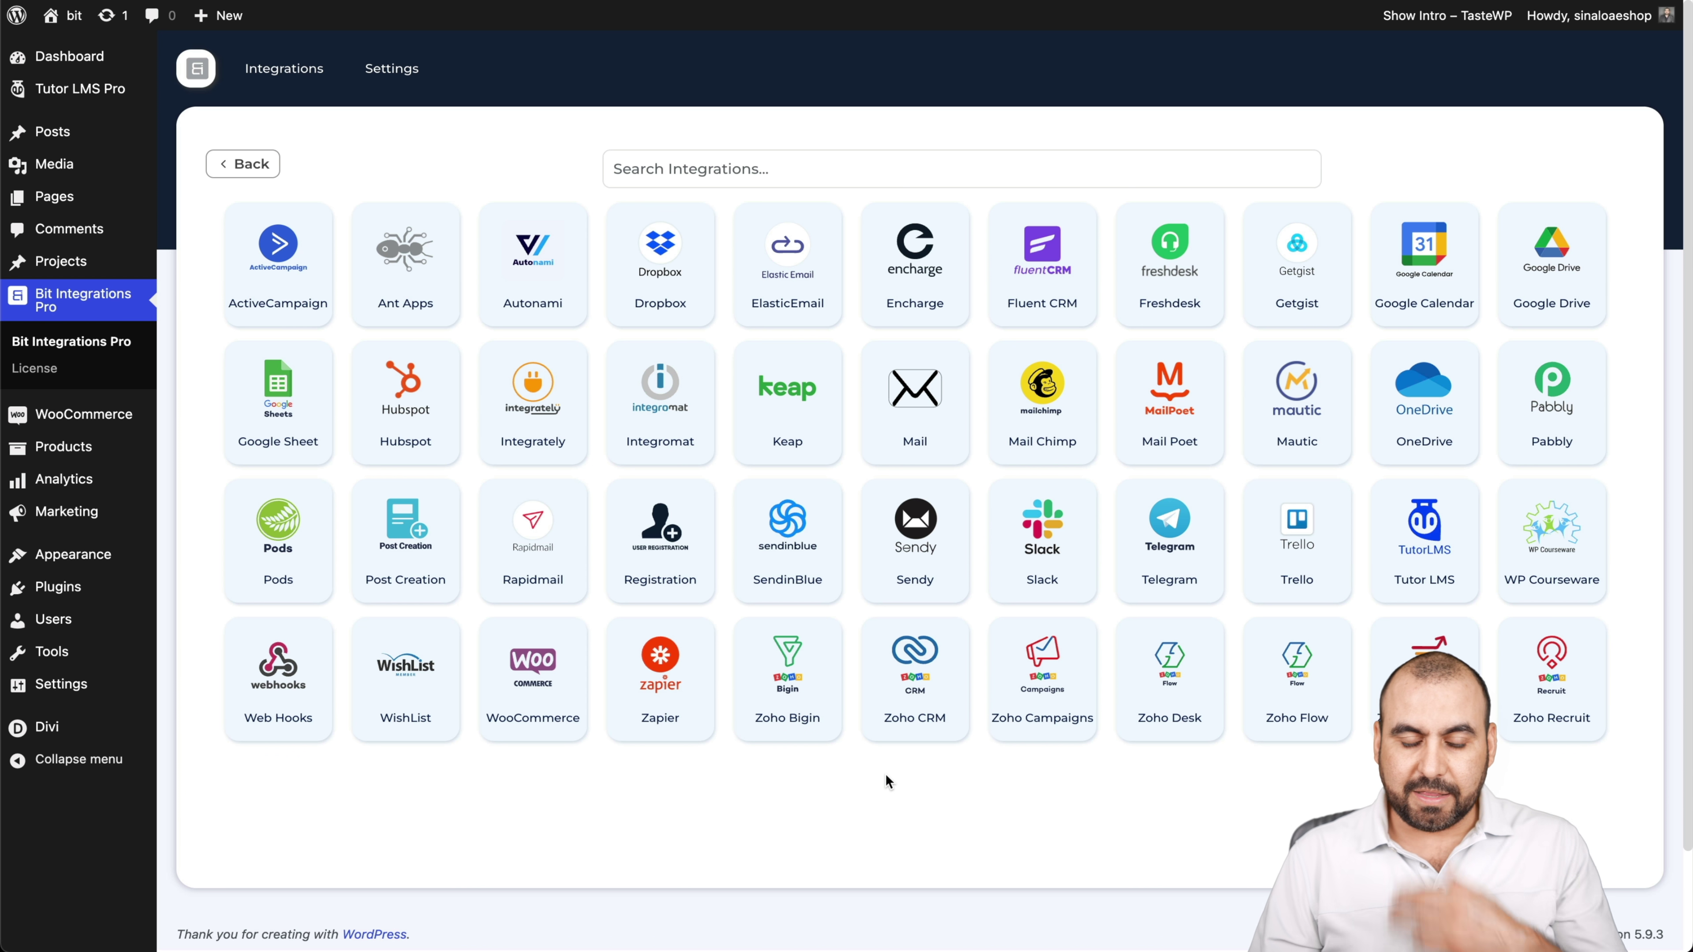
Pick Zapier as the action and focus the empty Link field in the Zapier Web Hooks settings
left_click(660, 673)
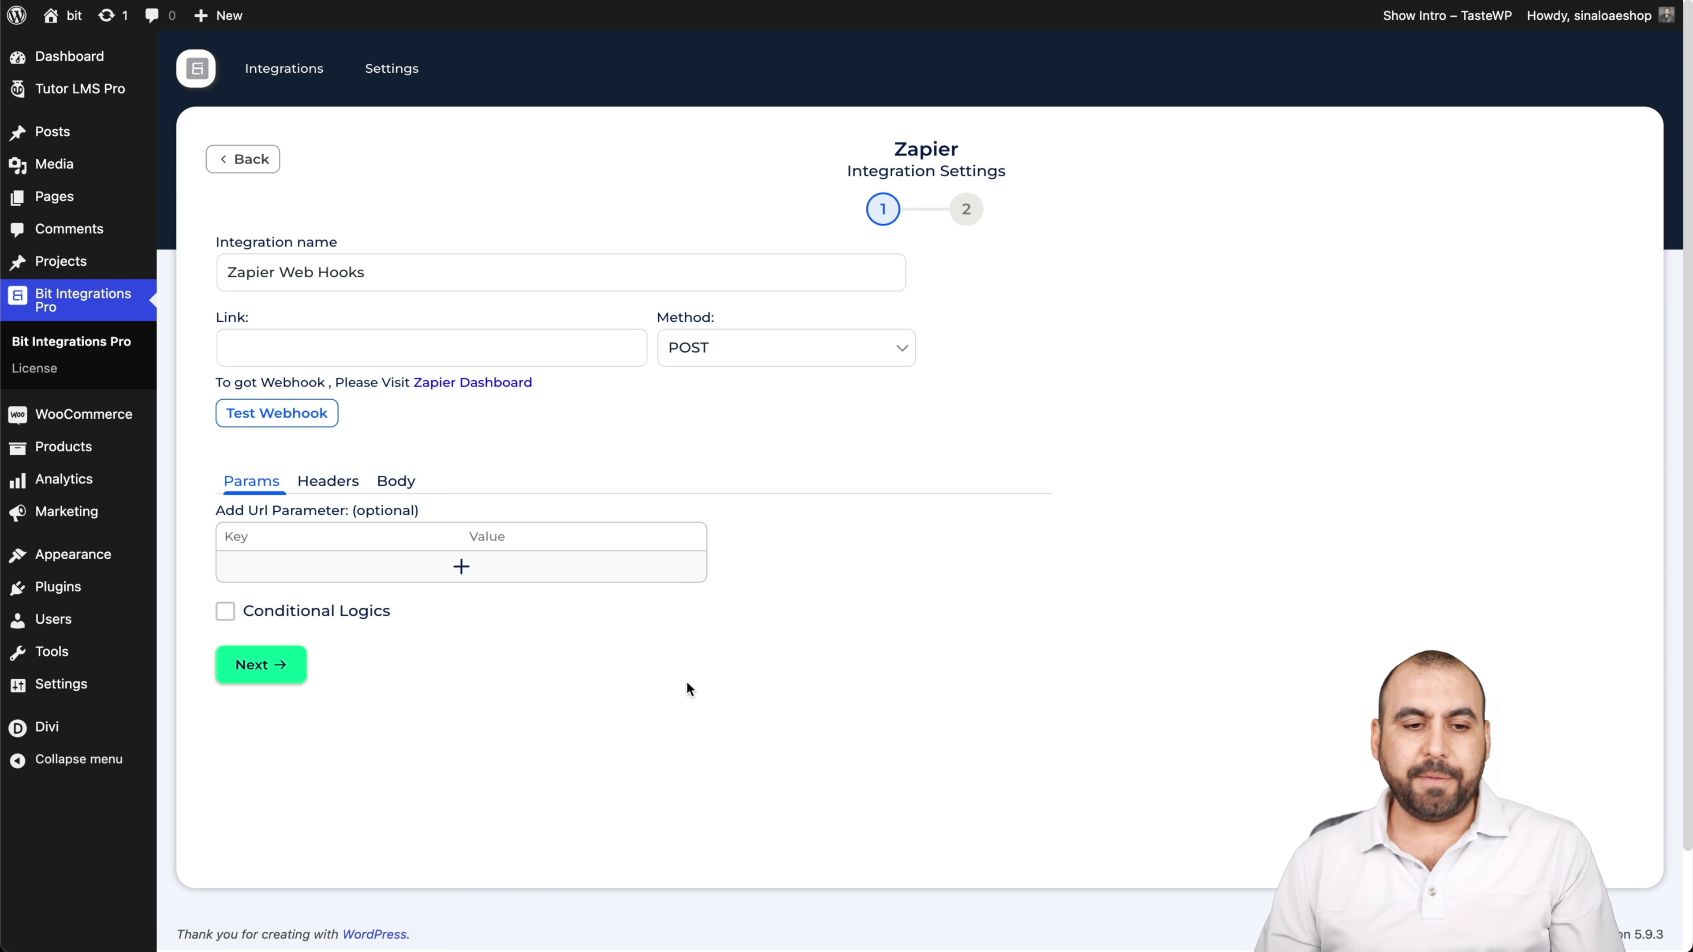
left_click_drag(229, 272, 435, 269)
left_click(434, 273)
left_click(494, 341)
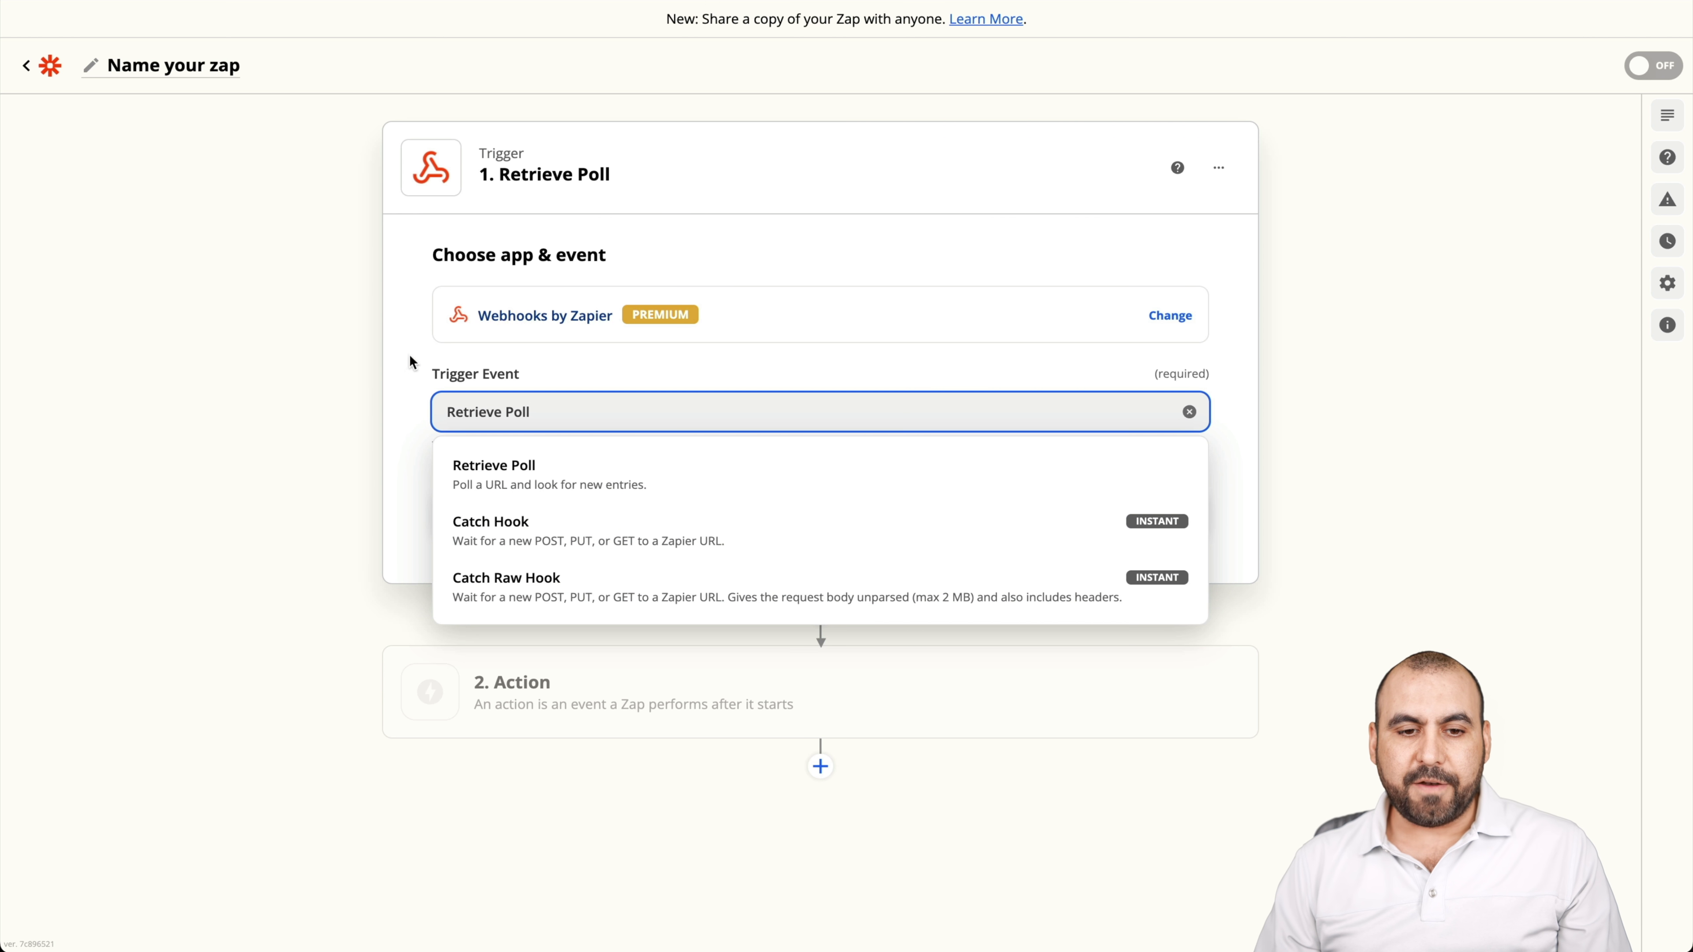
Set the Zapier Webhooks trigger event to Catch Hook
left_click(427, 332)
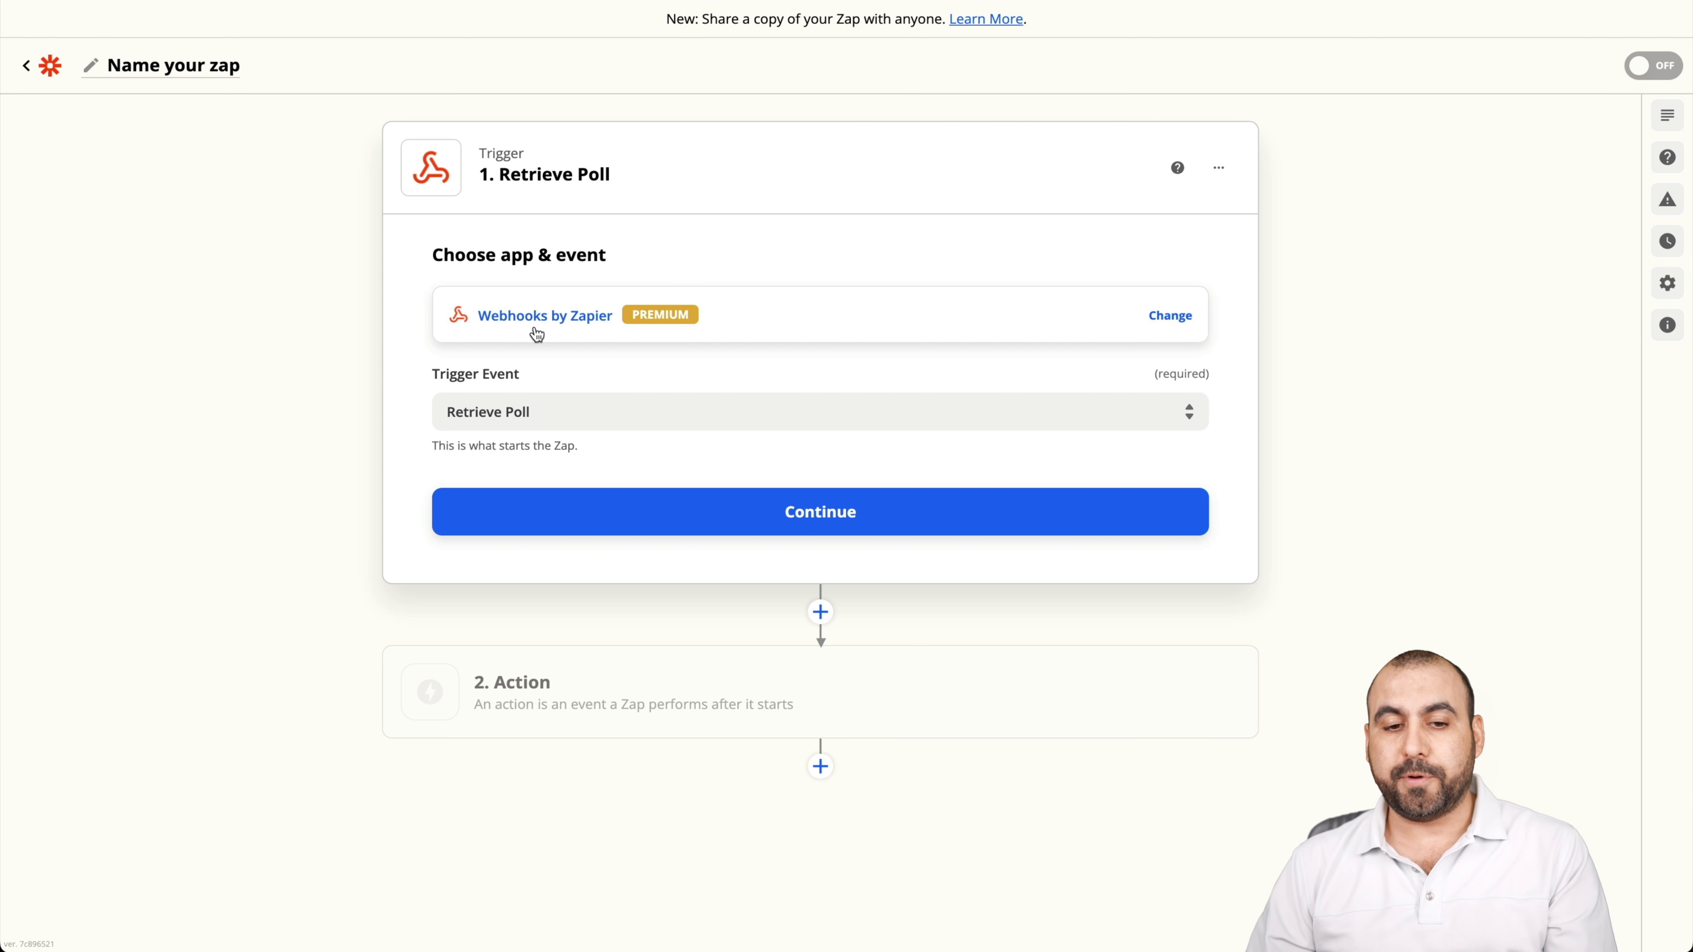
left_click(635, 407)
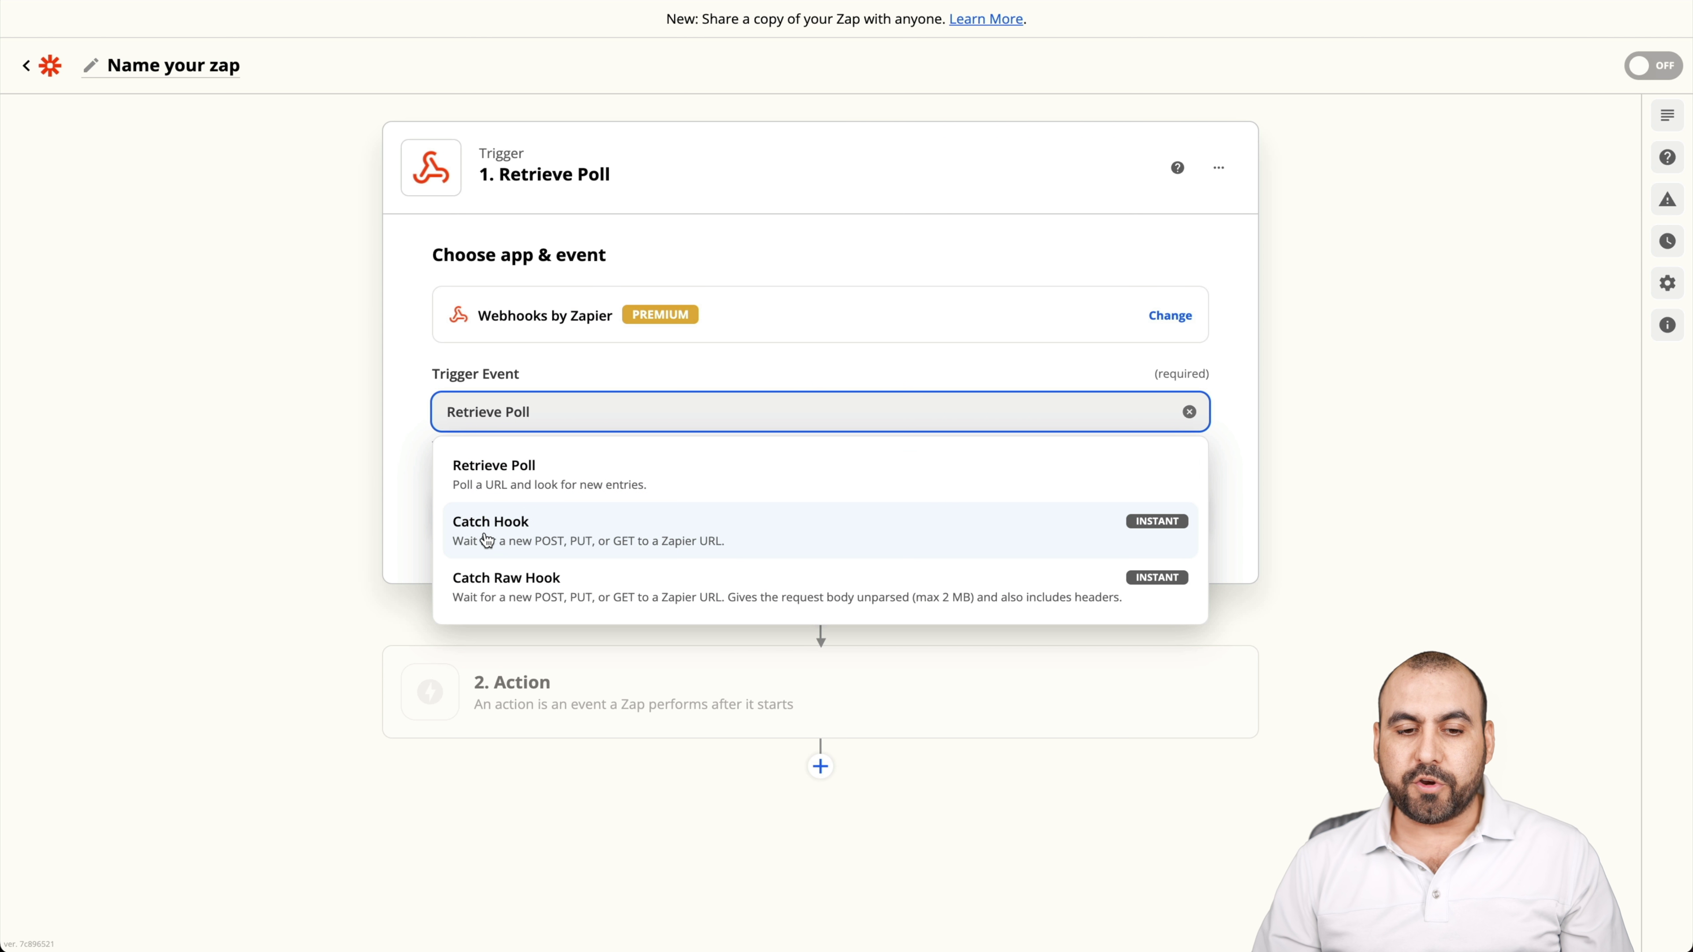
left_click(517, 539)
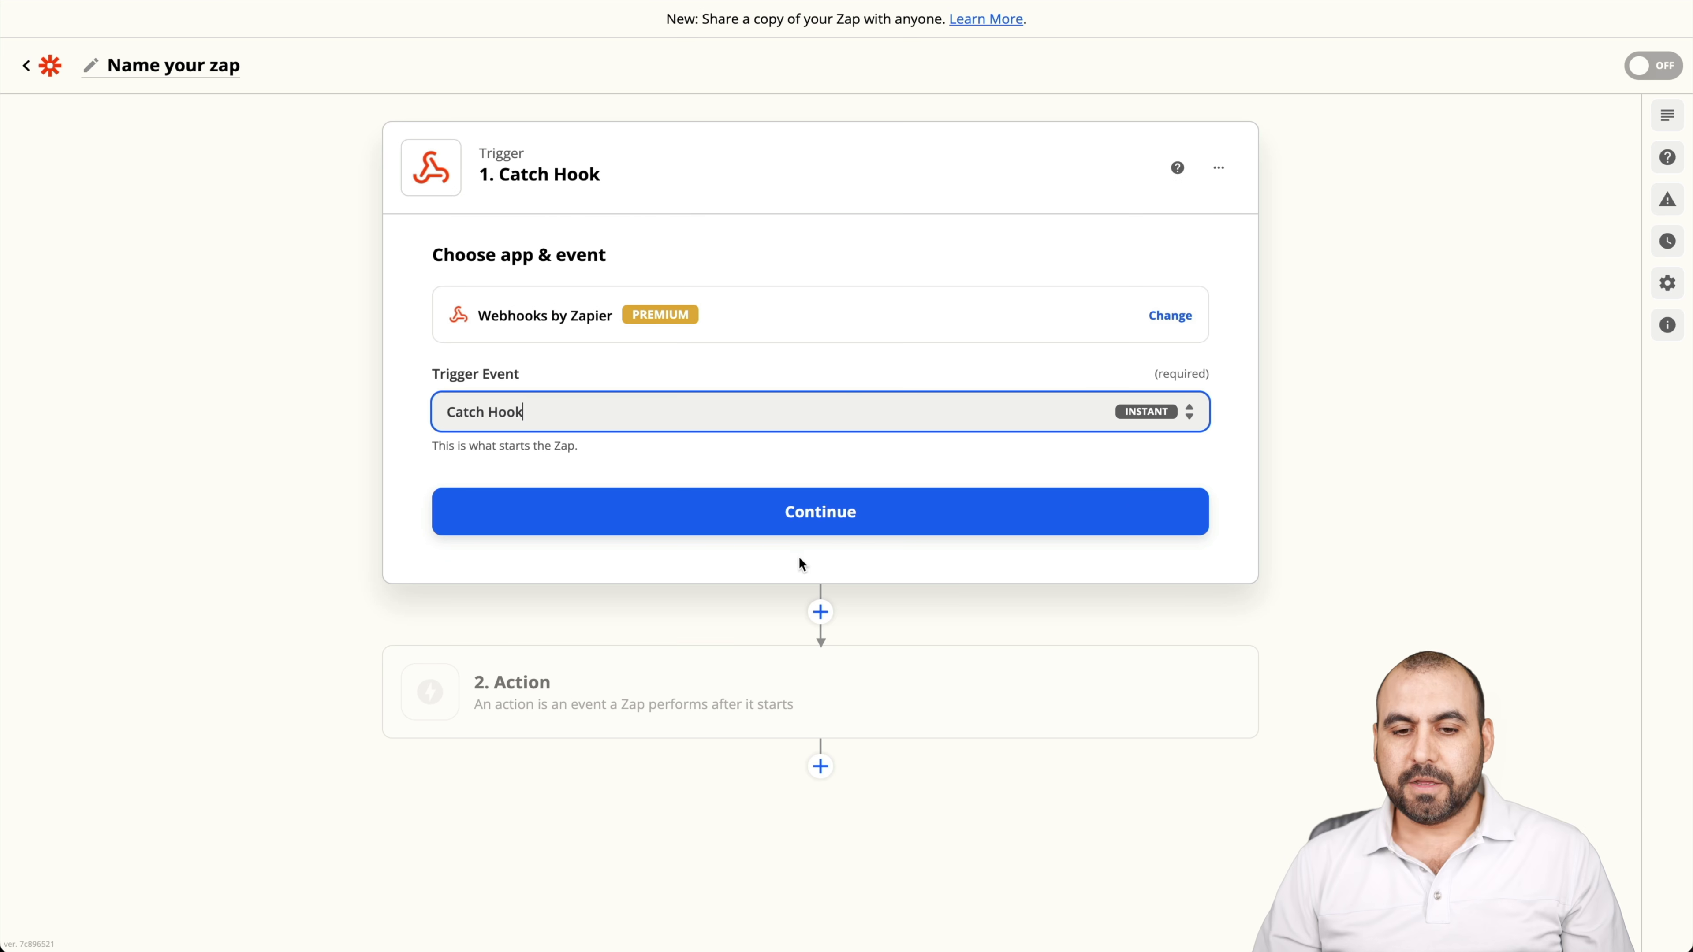
left_click(826, 507)
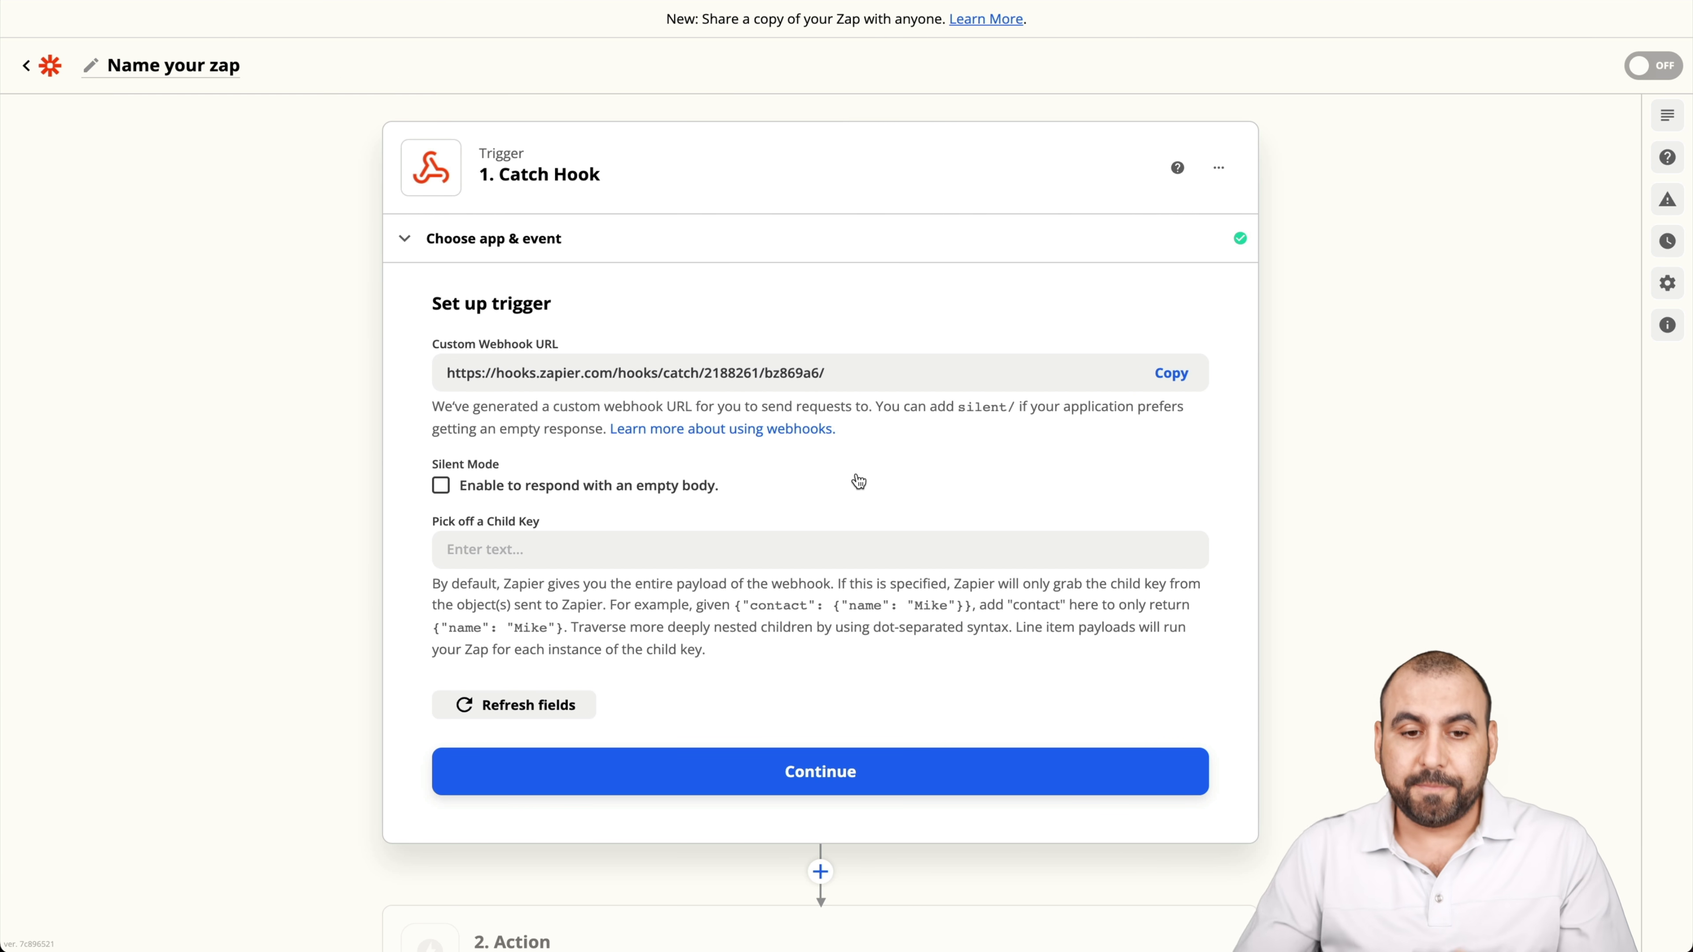
Copy the Catch Hook custom webhook URL into Bit Integrations' Link field
left_click(1171, 373)
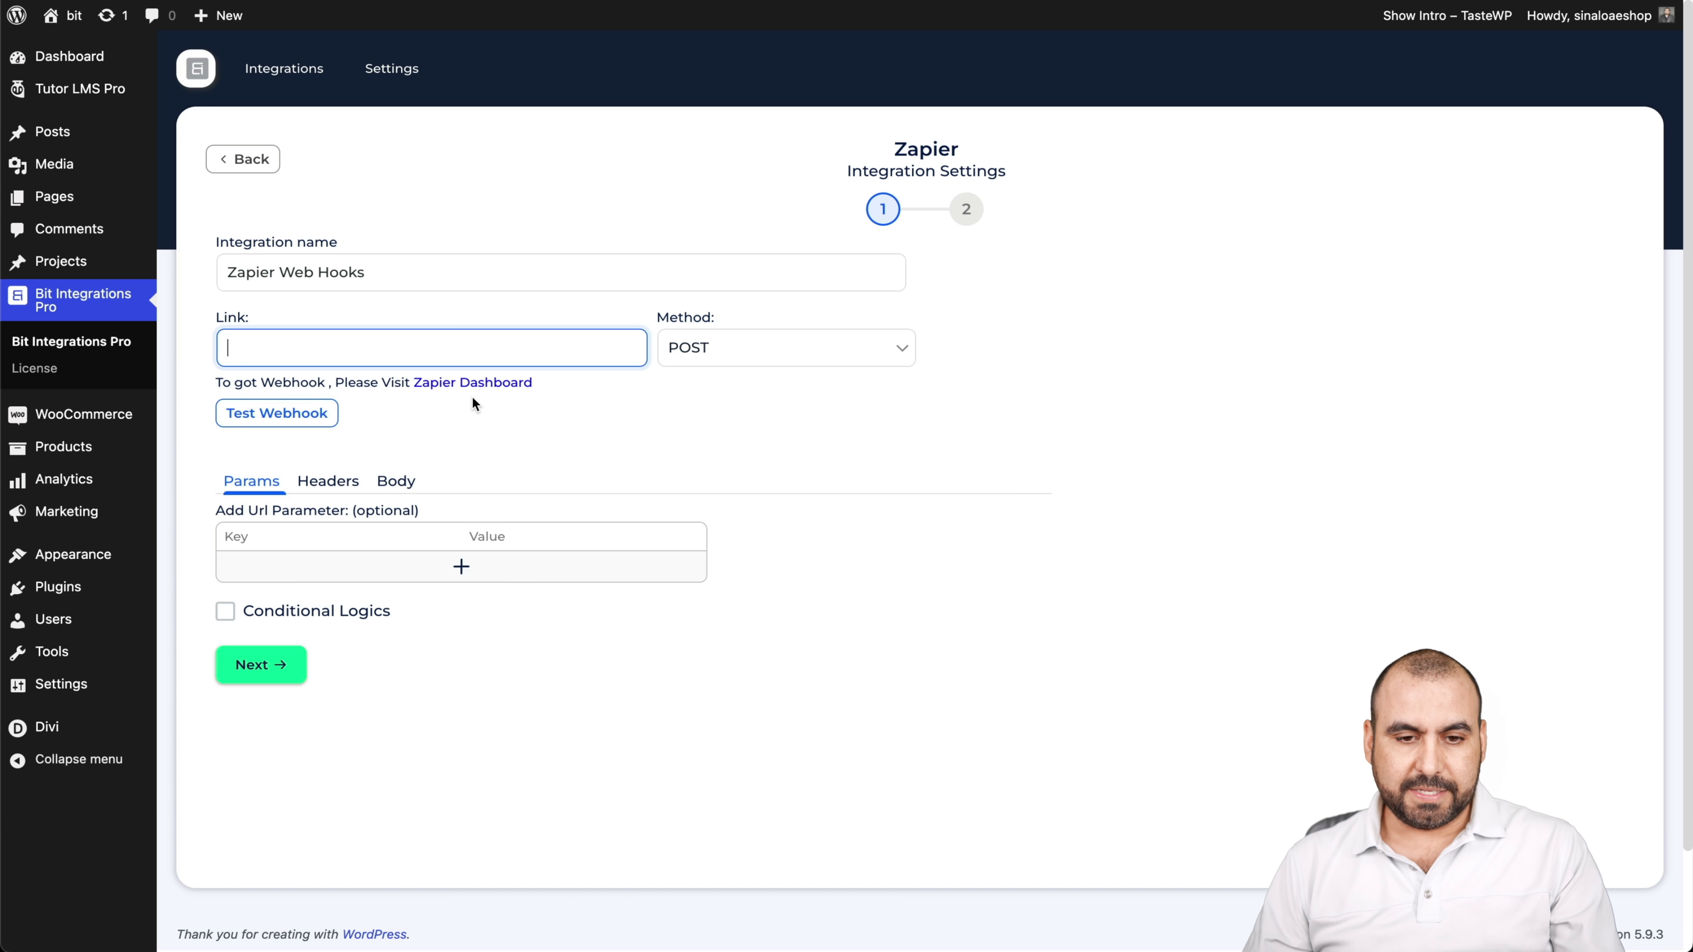
key("ctrl+v")
left_click(805, 361)
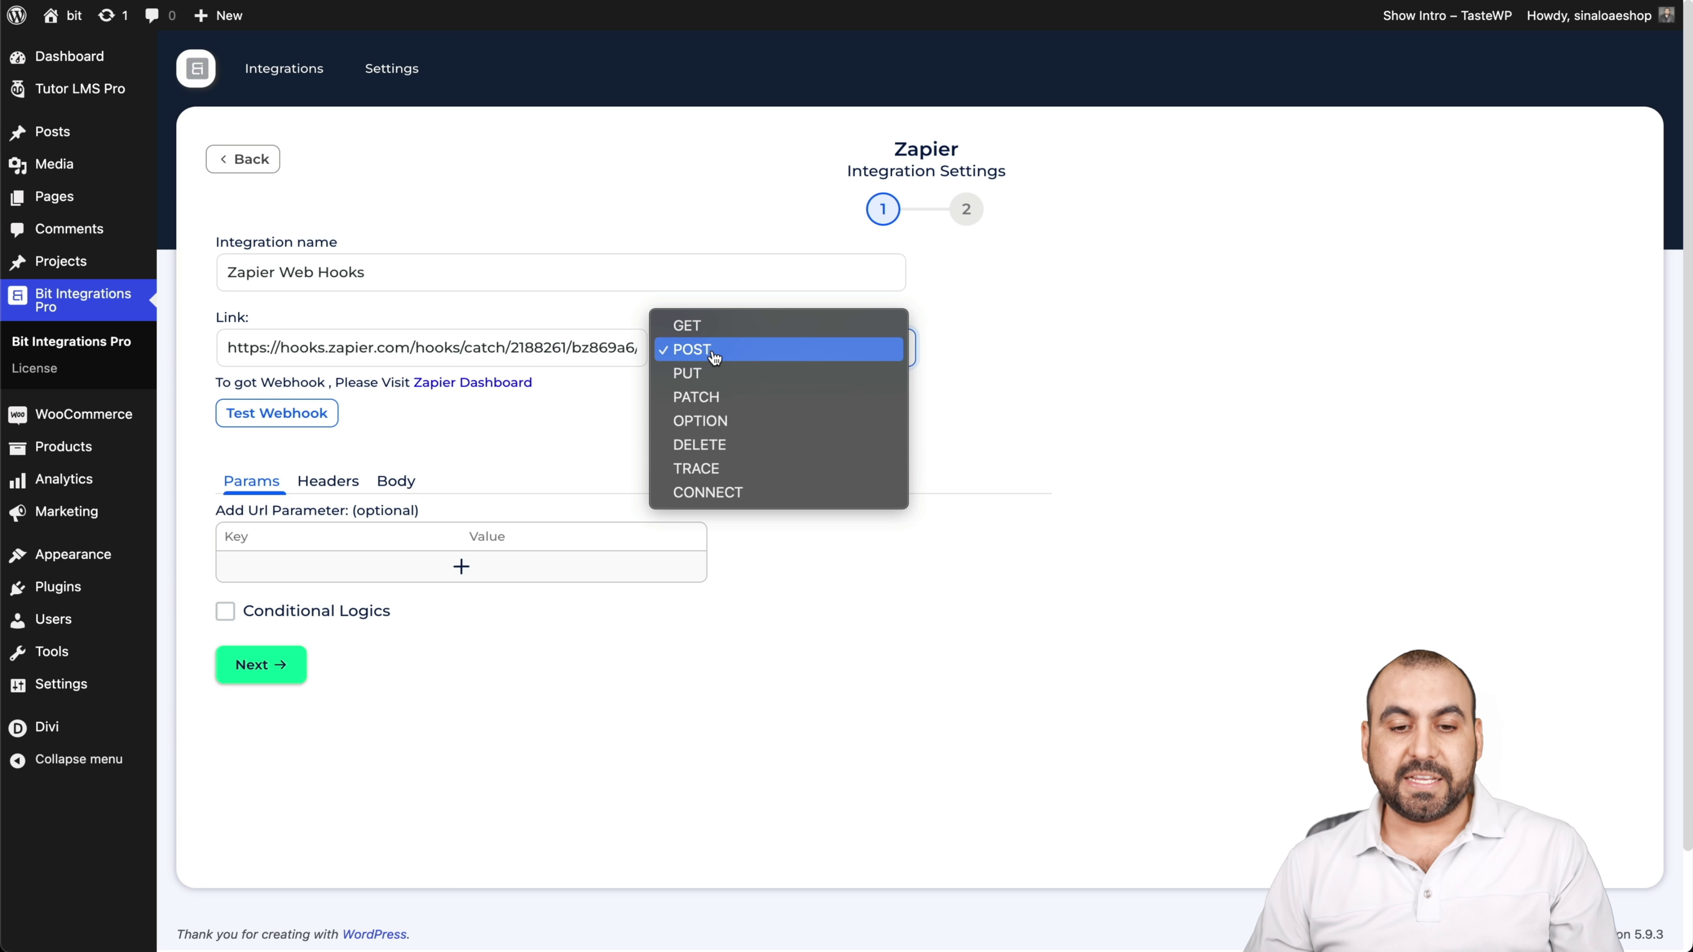
Keep the method POST and add a 'name' URL parameter mapped to First Name
left_click(1044, 408)
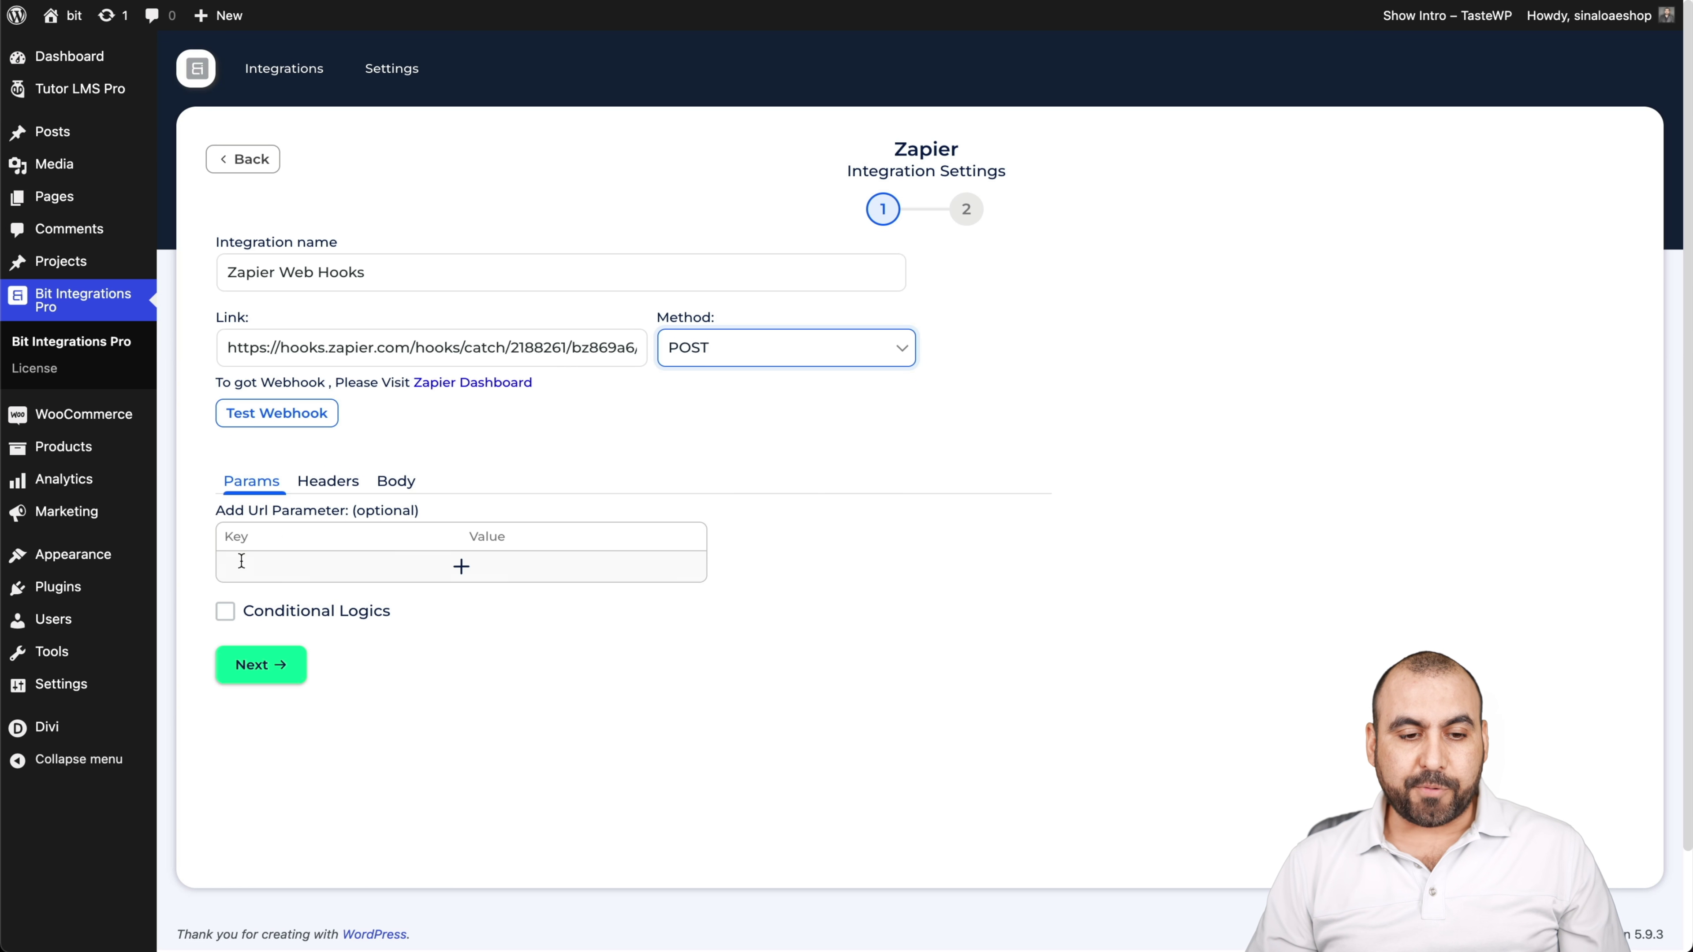
left_click(436, 567)
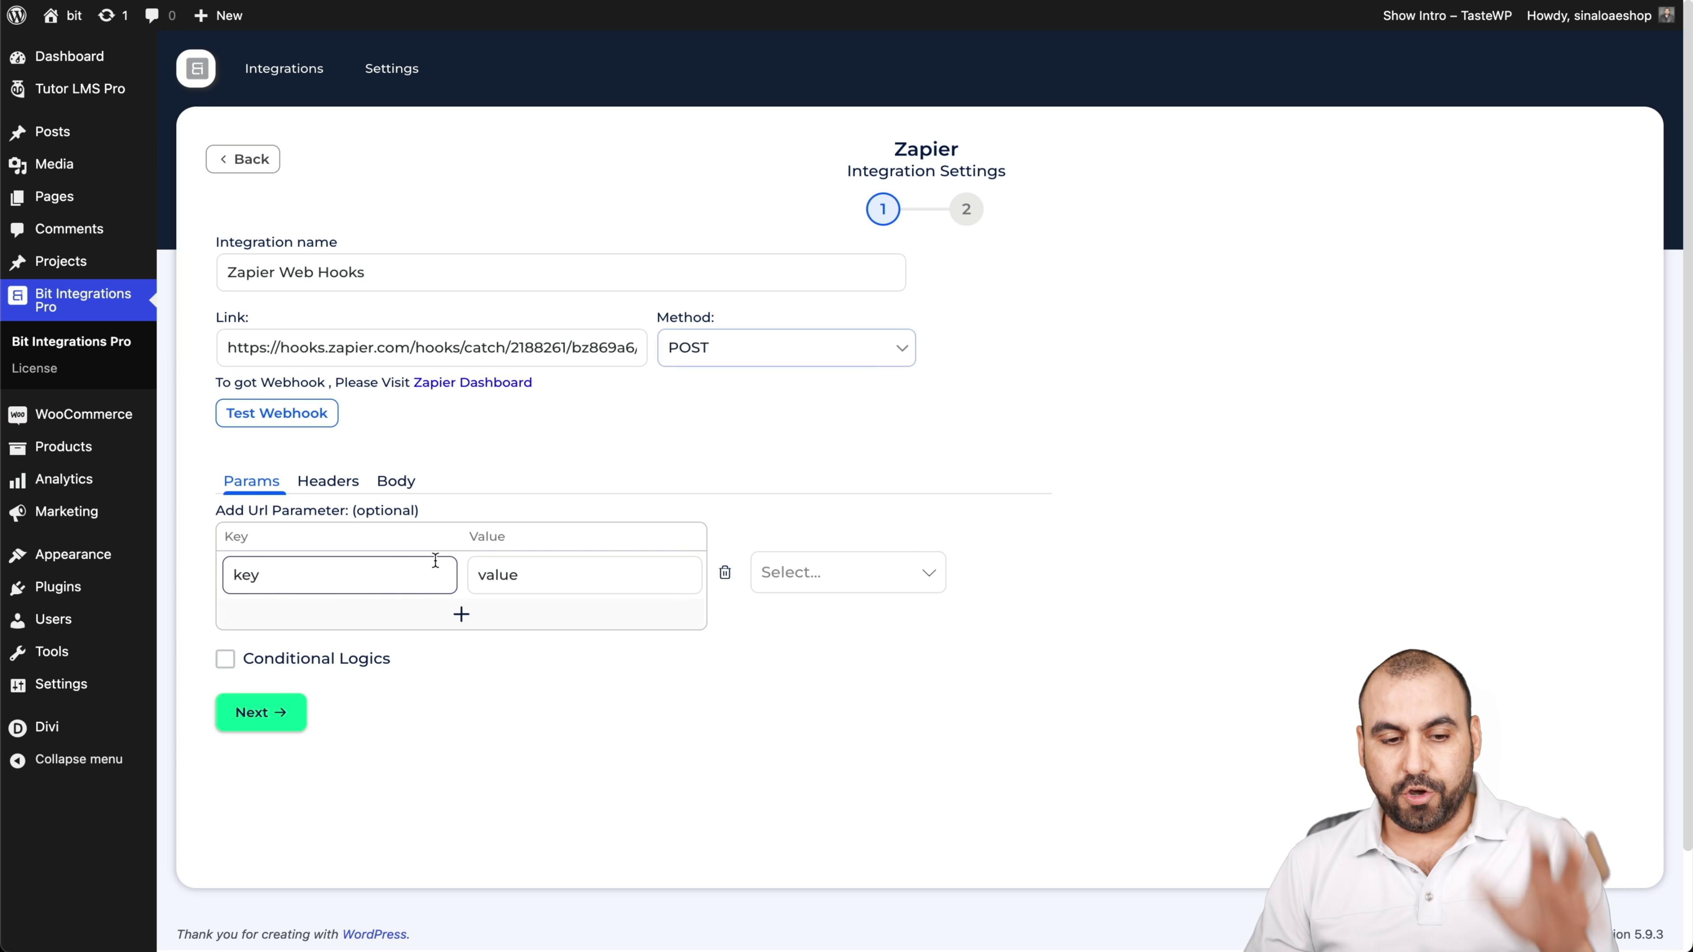
double_click(385, 574)
type("name")
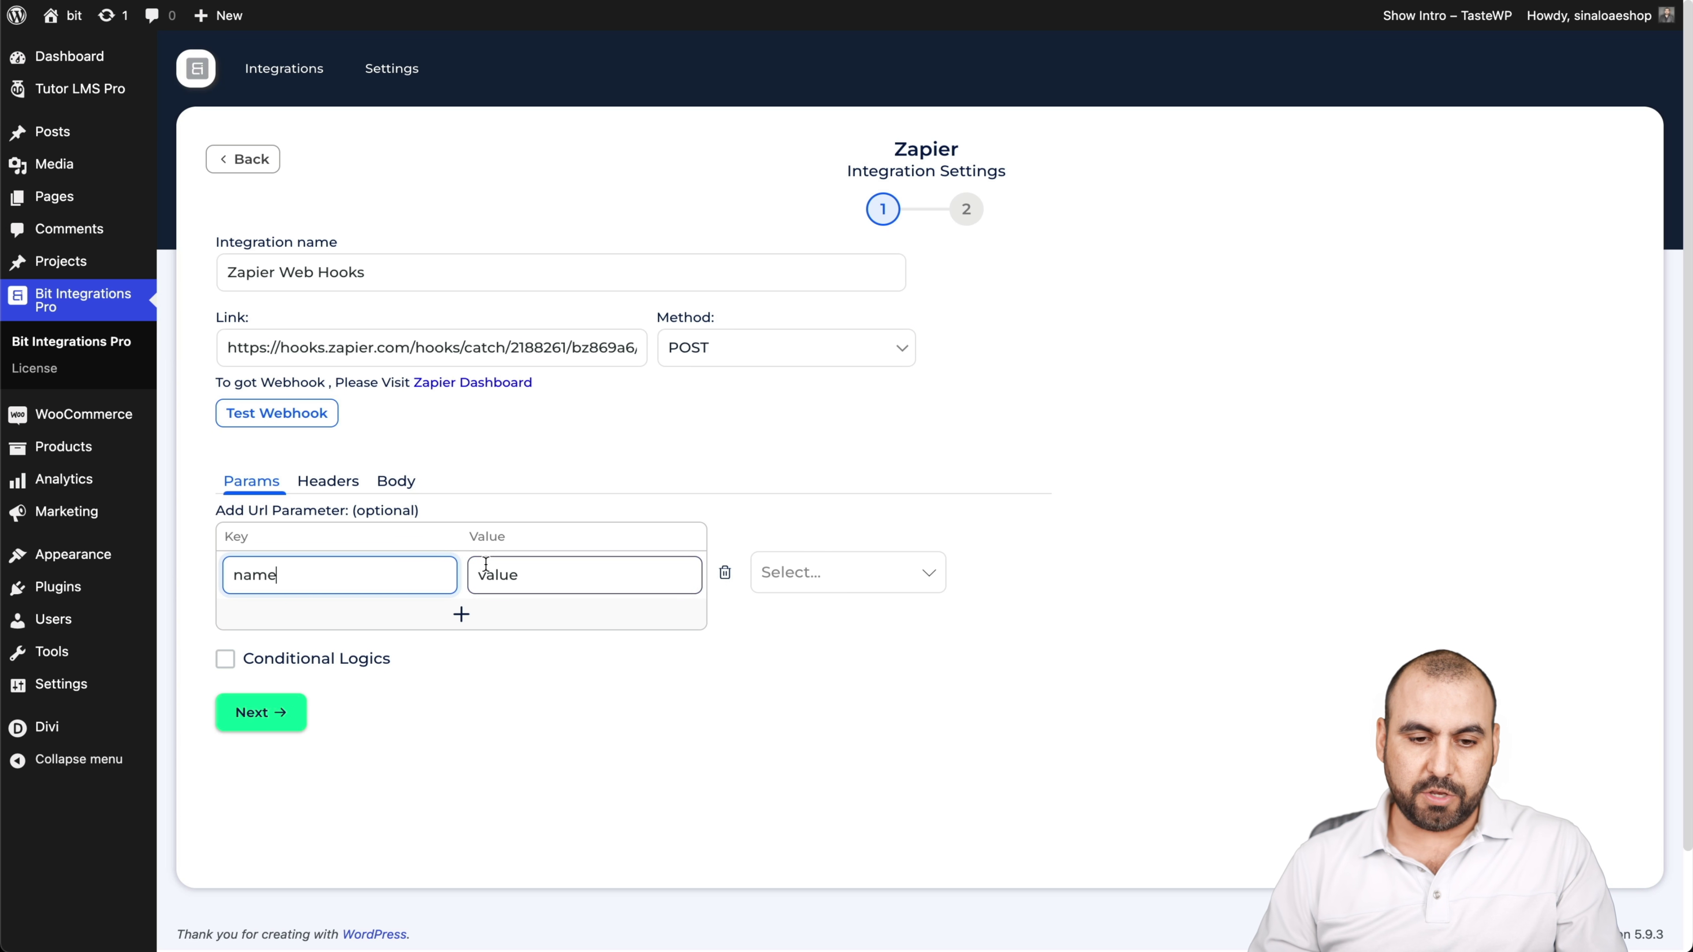
left_click(521, 577)
left_click(869, 573)
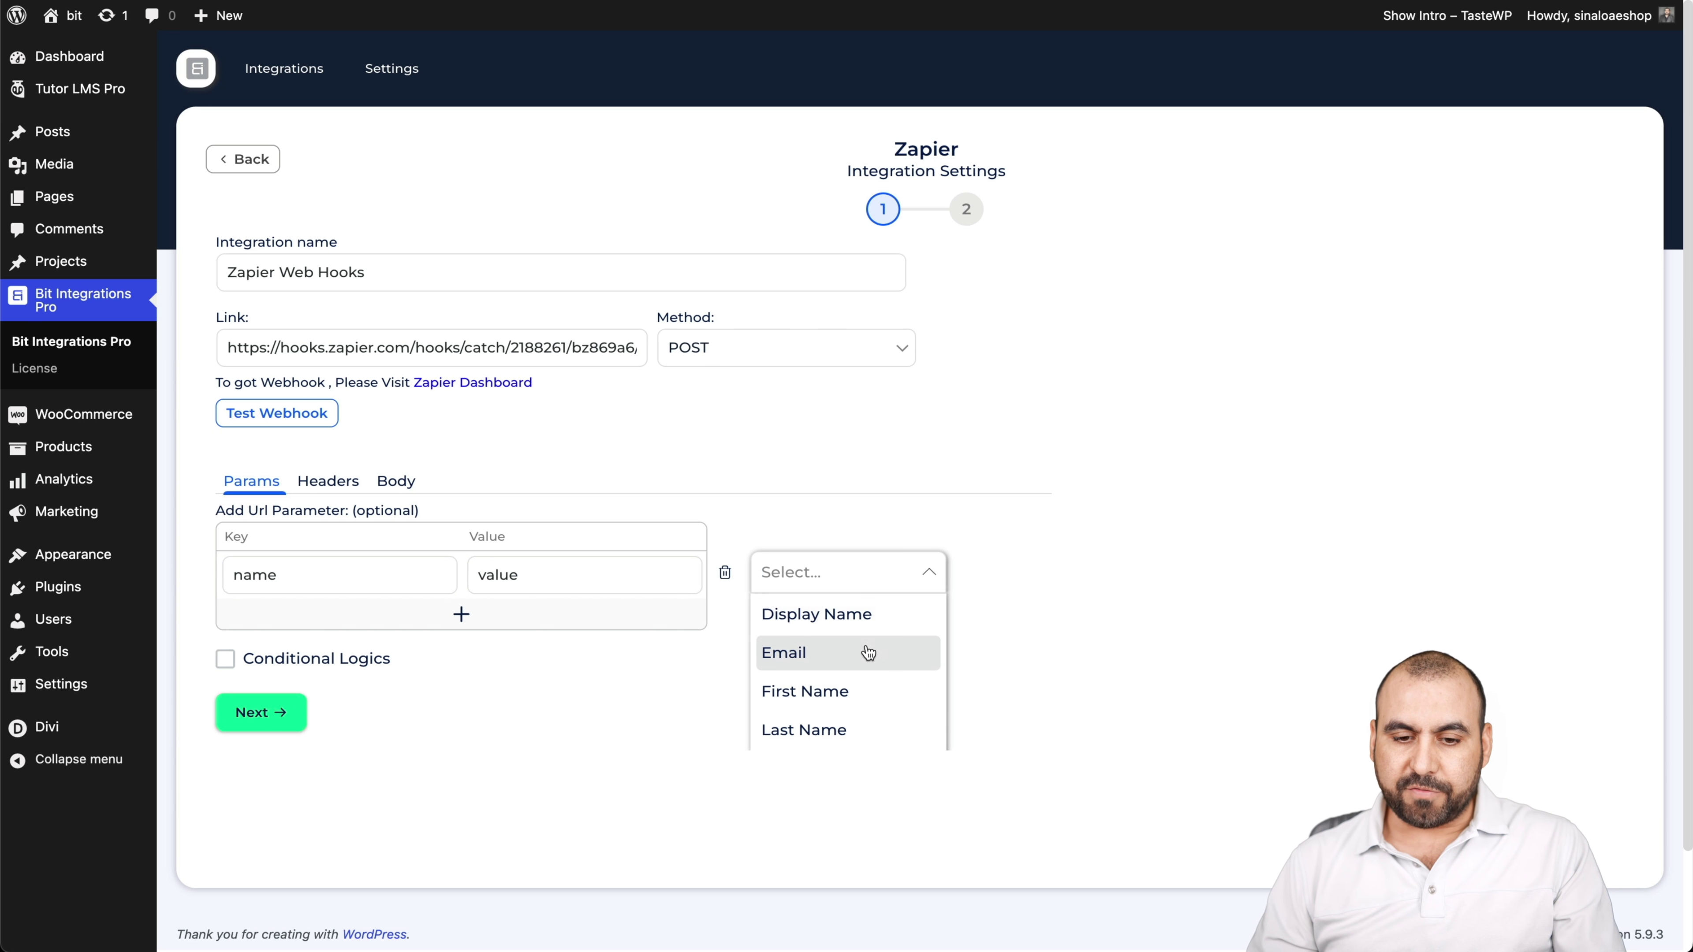
left_click(859, 691)
Add an 'email' parameter mapped to Email and send a test webhook request
left_click(461, 614)
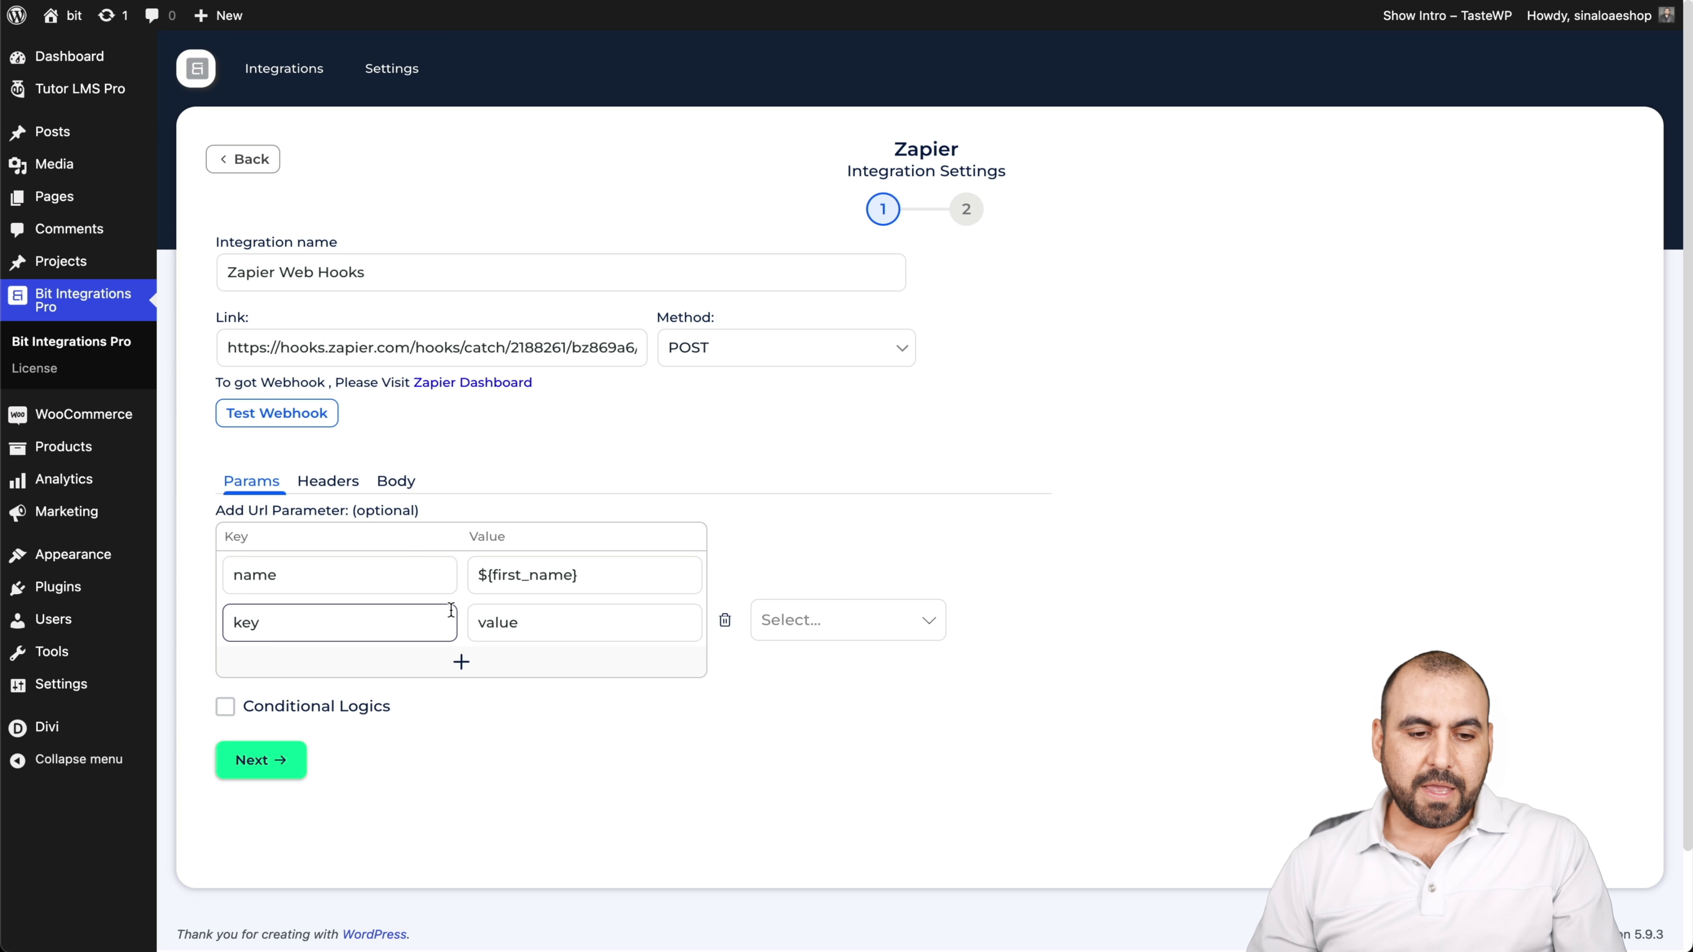
double_click(289, 622)
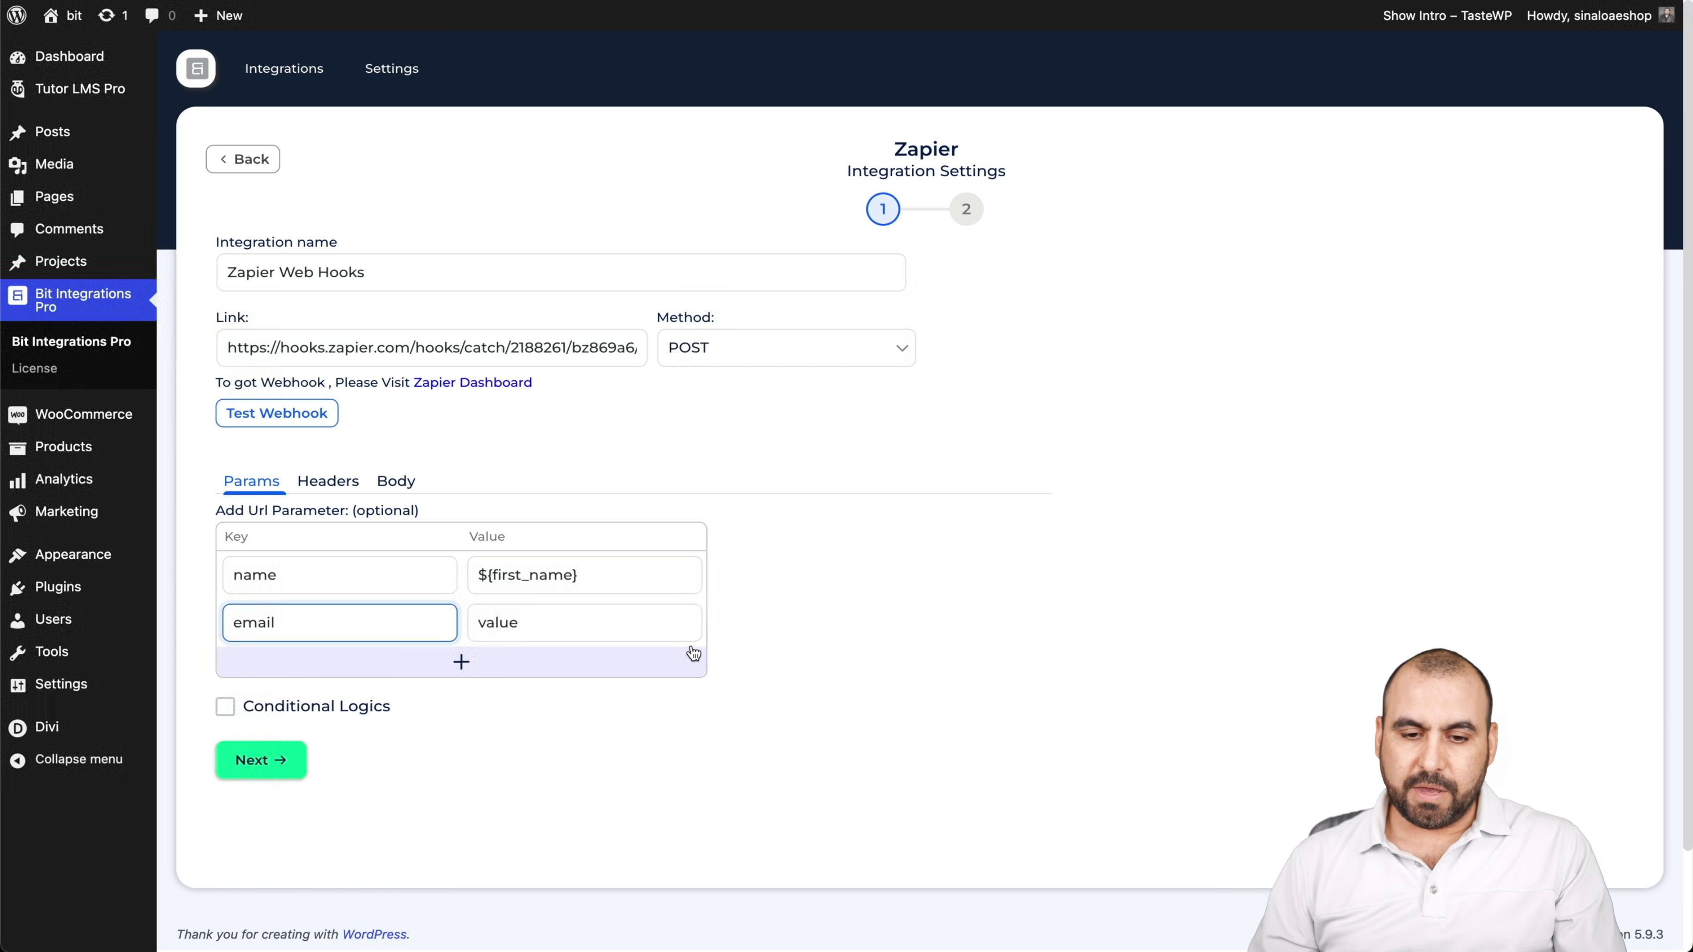
left_click(840, 619)
left_click(853, 701)
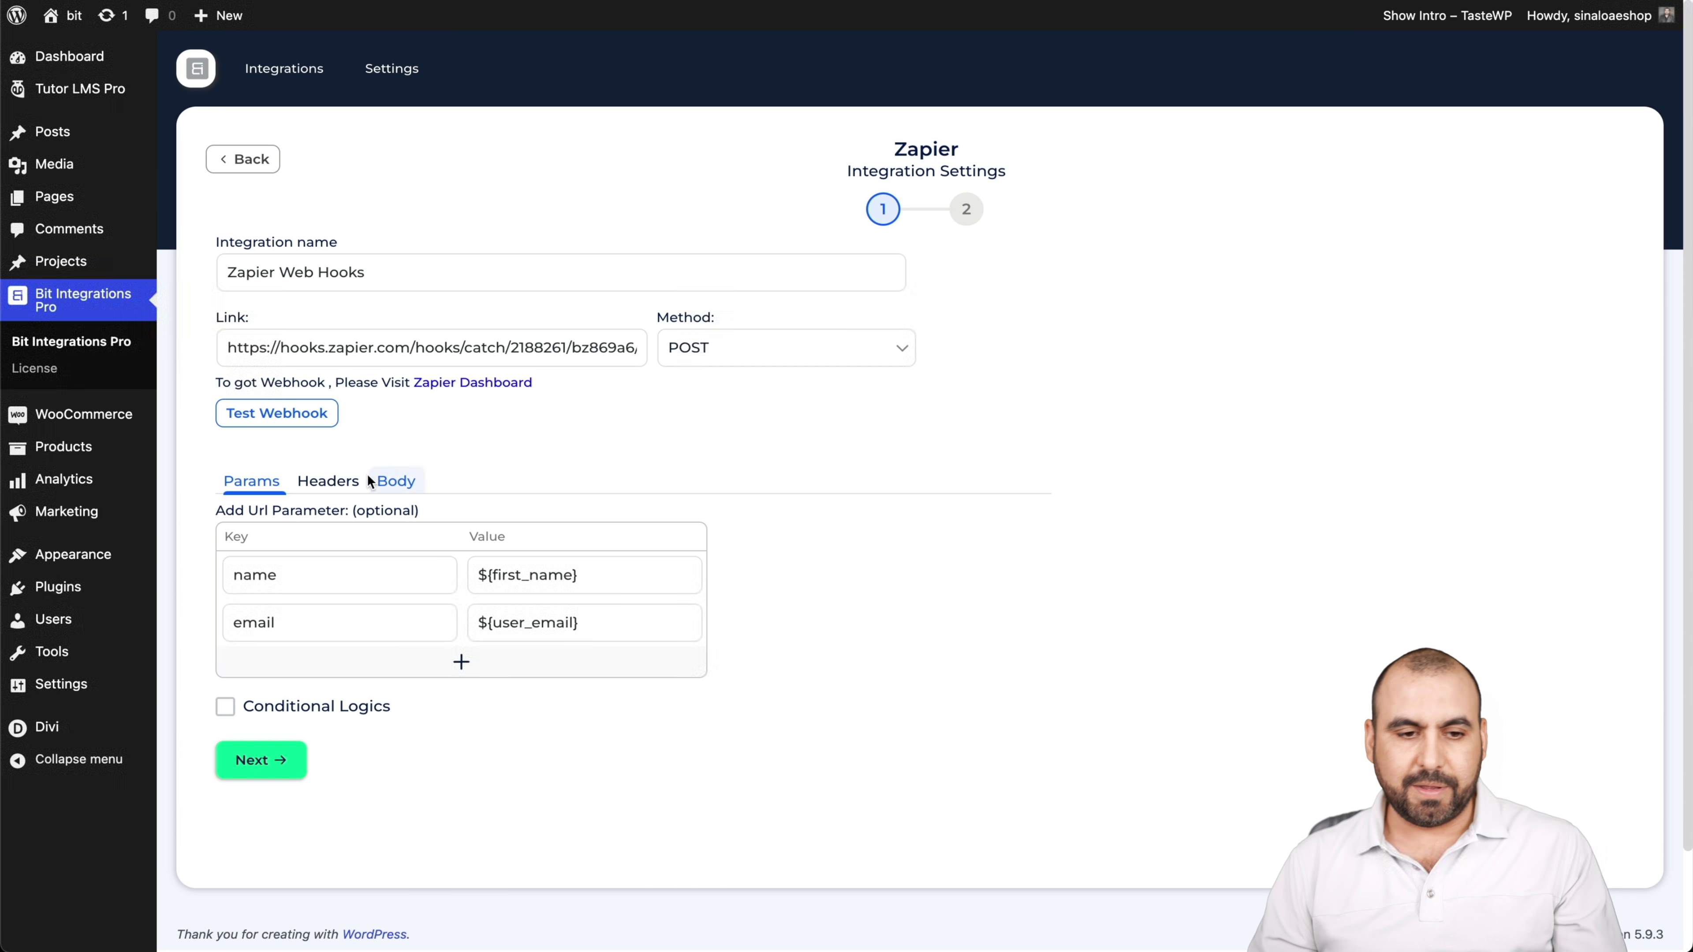
left_click(323, 426)
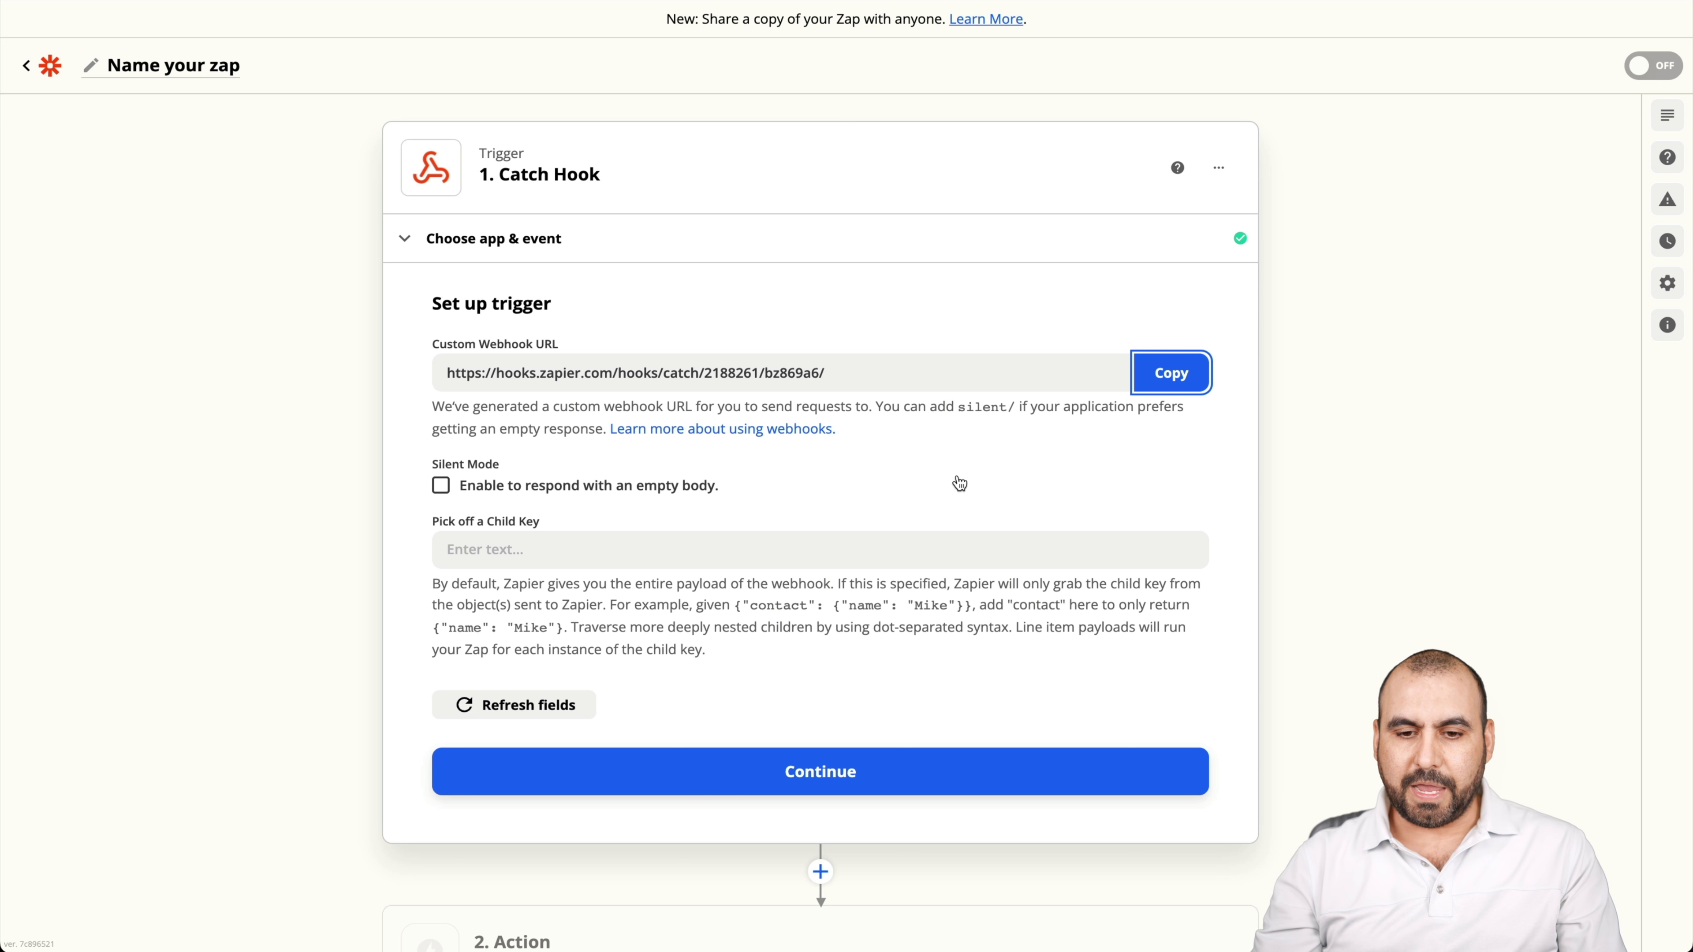
Test the Catch Hook trigger and review the received name and email values
left_click(688, 799)
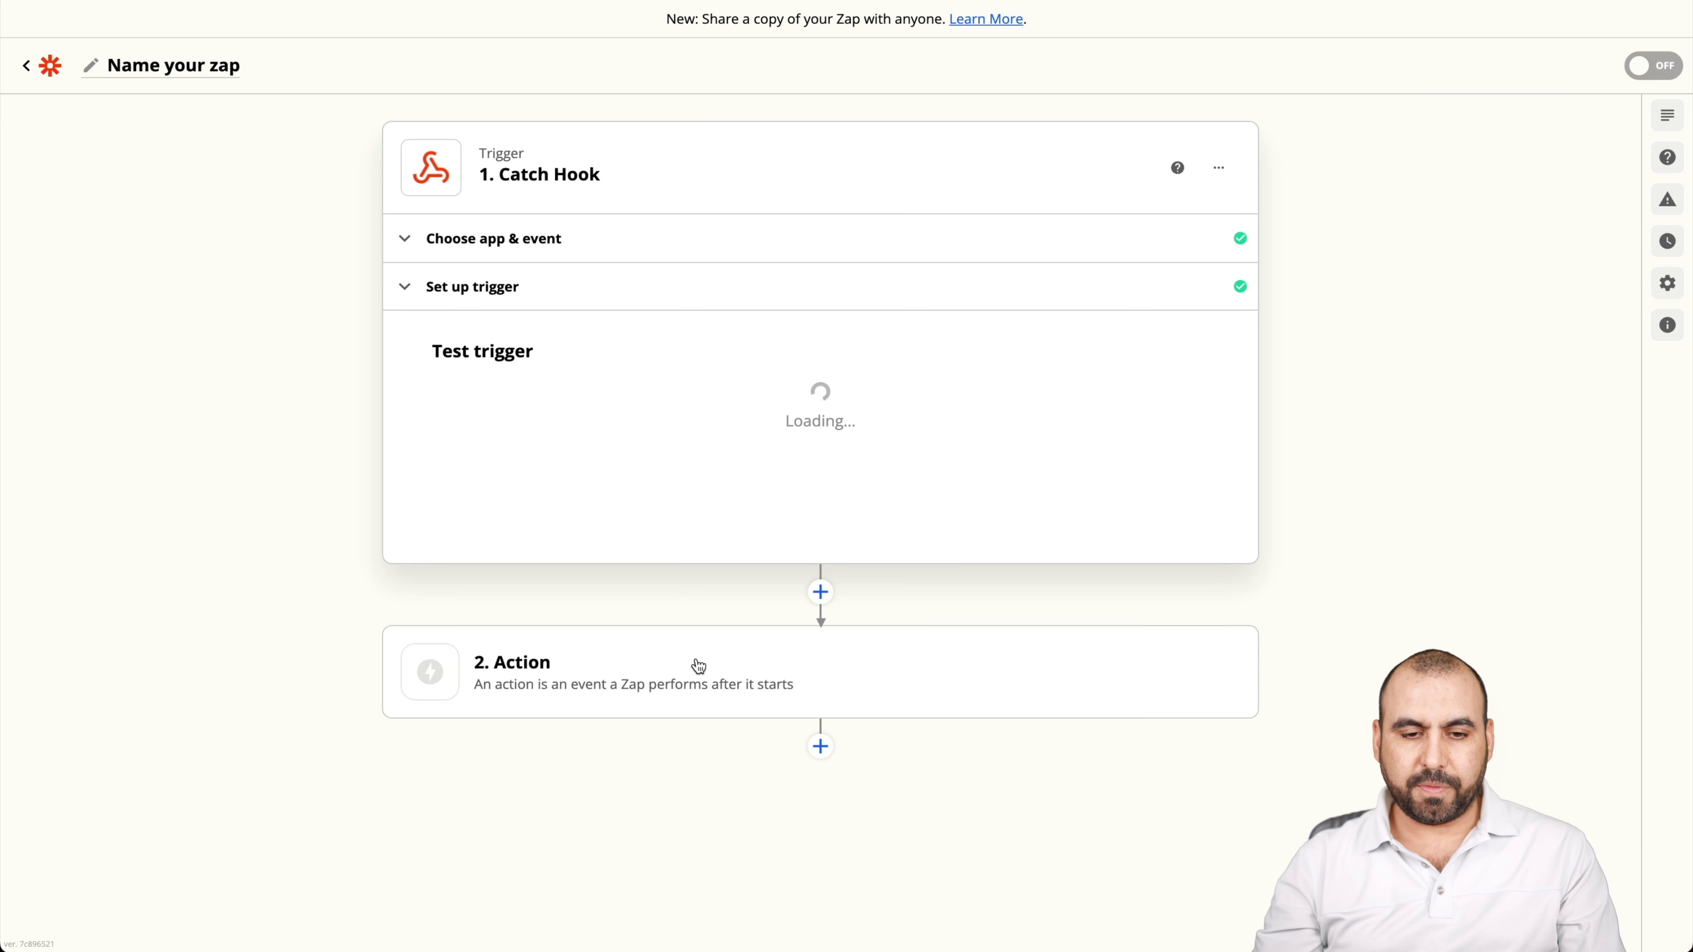
left_click(811, 640)
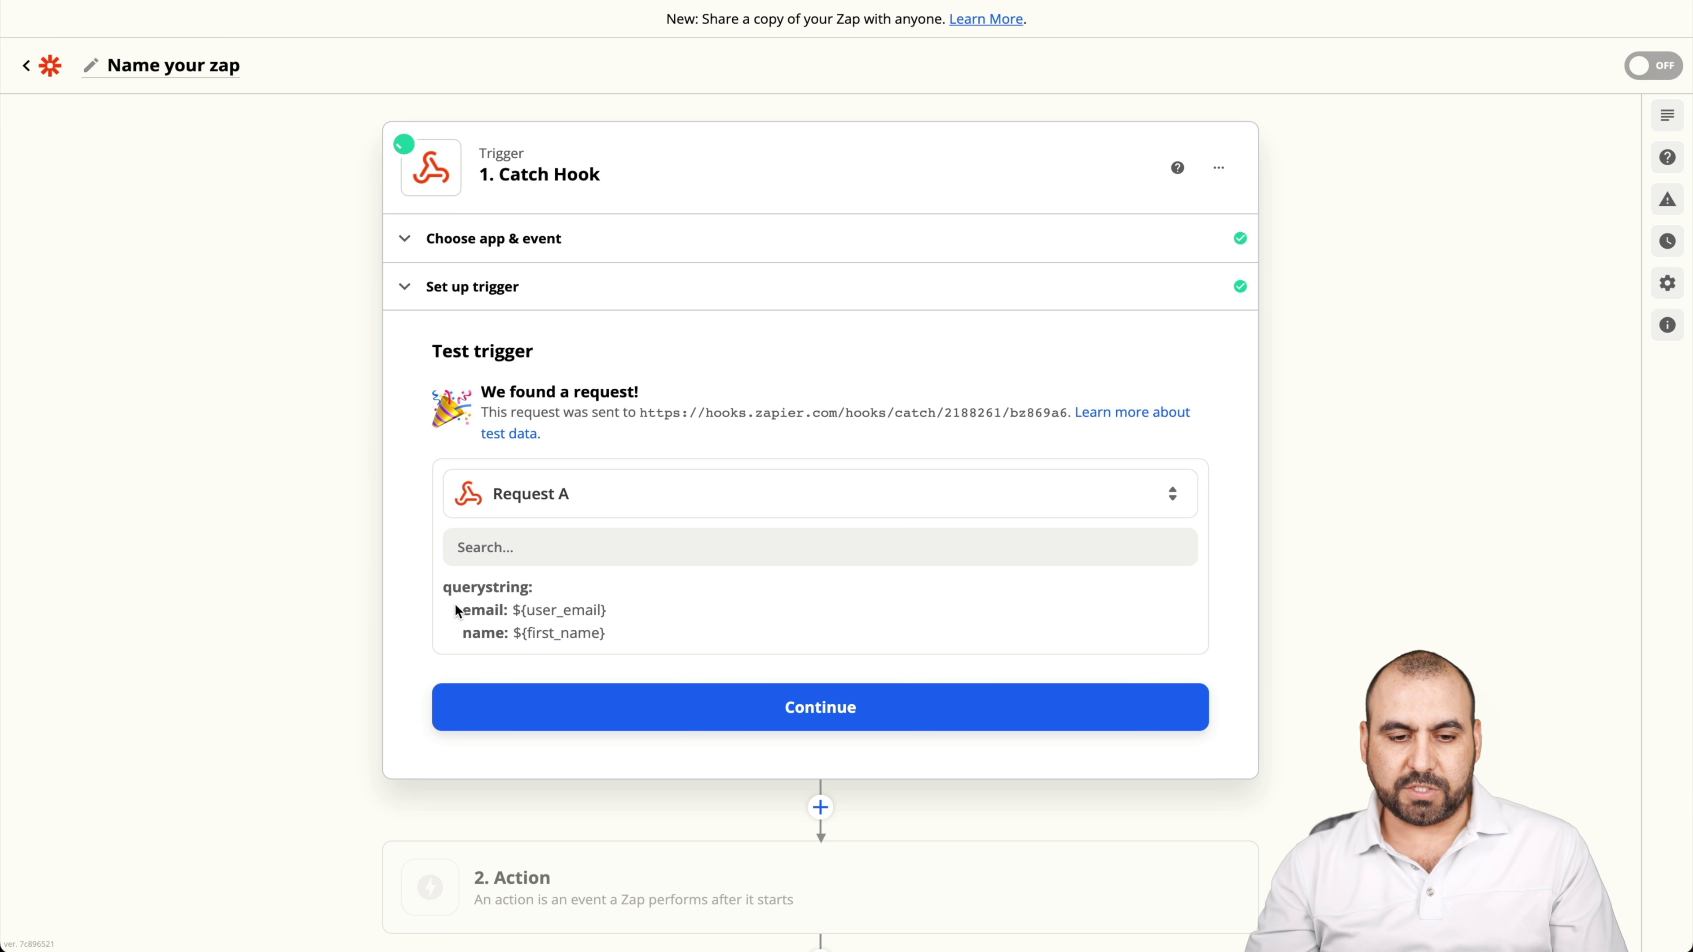
left_click_drag(463, 610, 593, 610)
left_click_drag(465, 633, 631, 616)
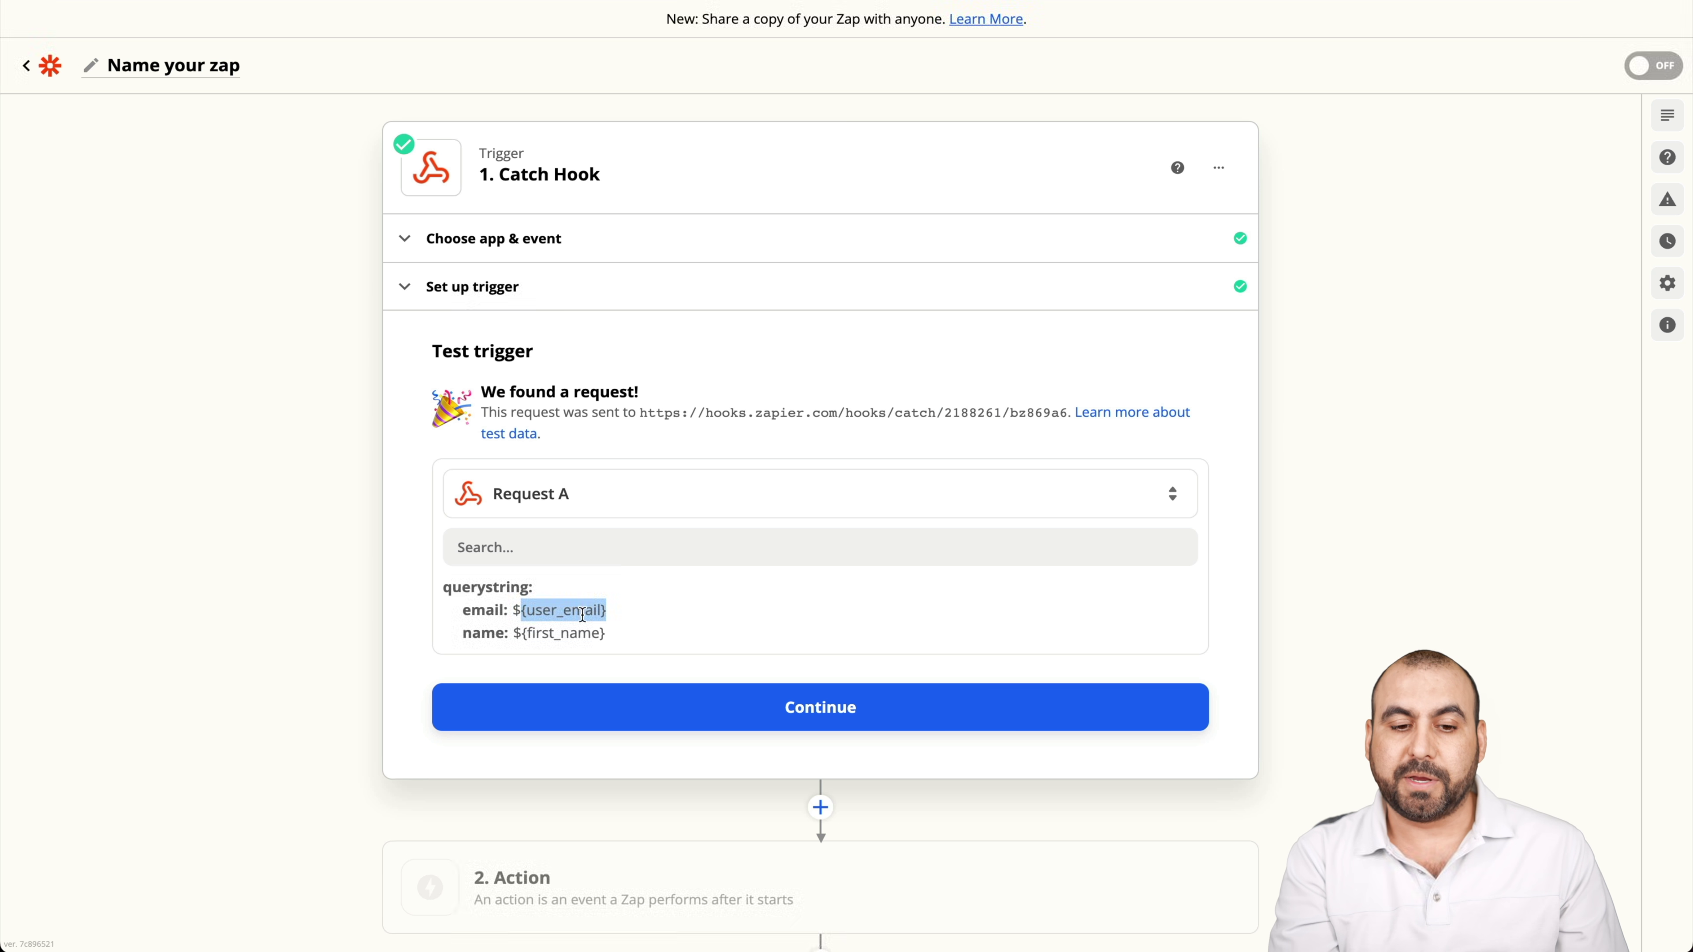
left_click(666, 687)
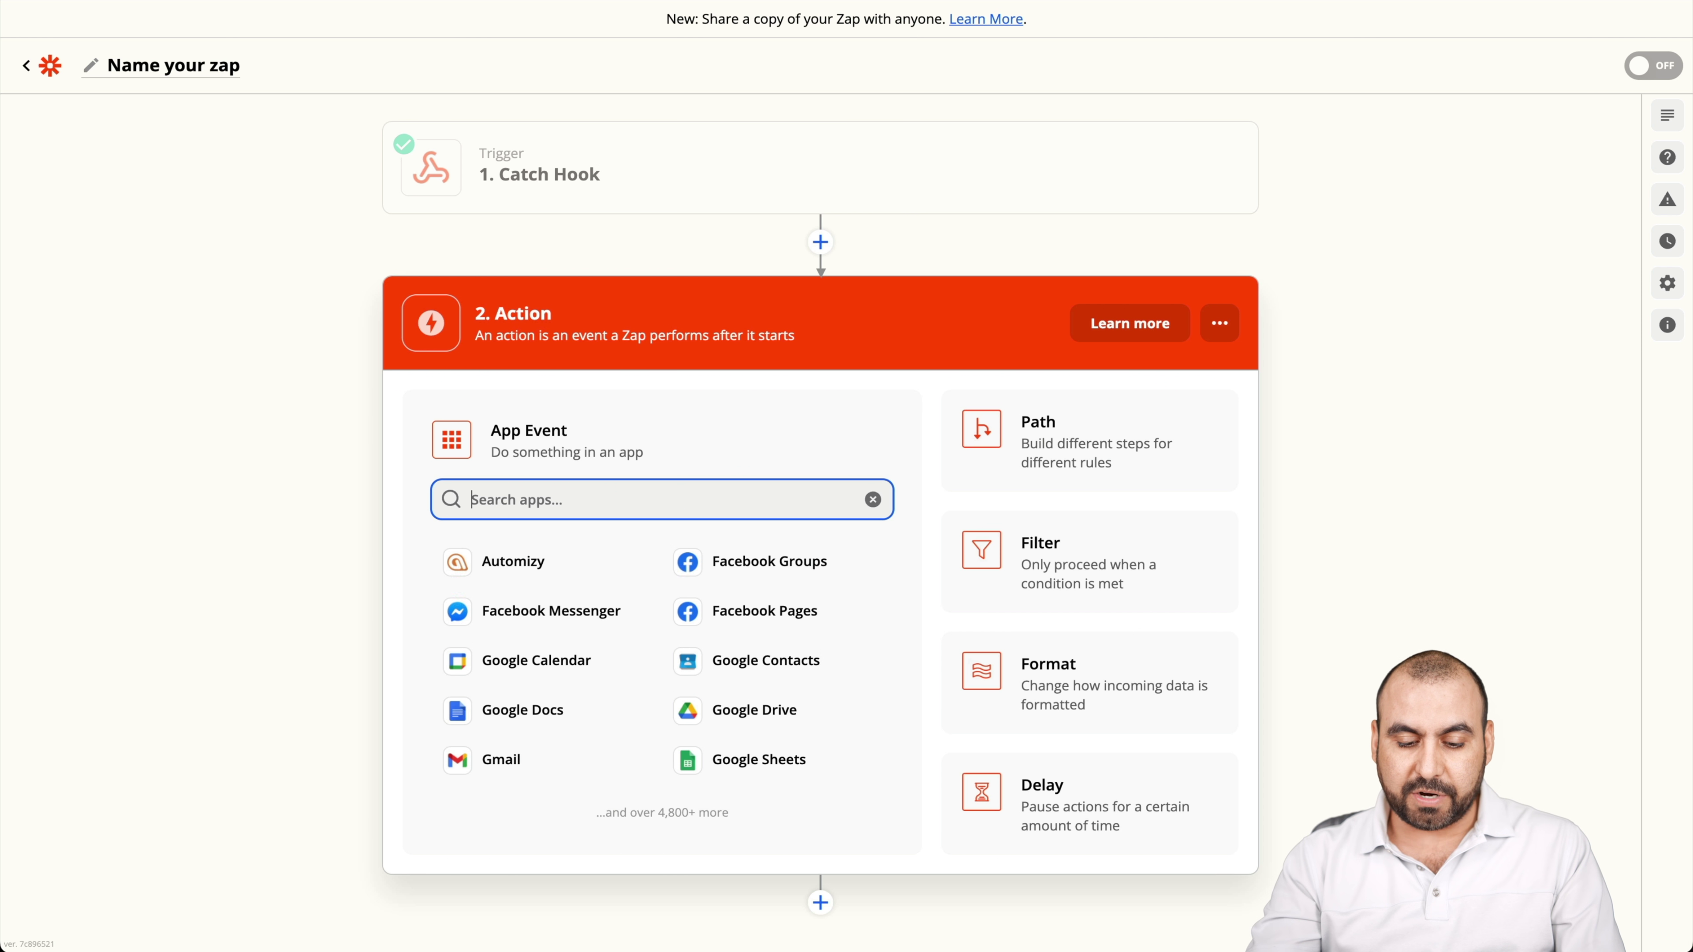
Search action apps for 'hub', 'activ' and 'send' to browse HubSpot, ActiveCampaign and Sendinblue
type("hub")
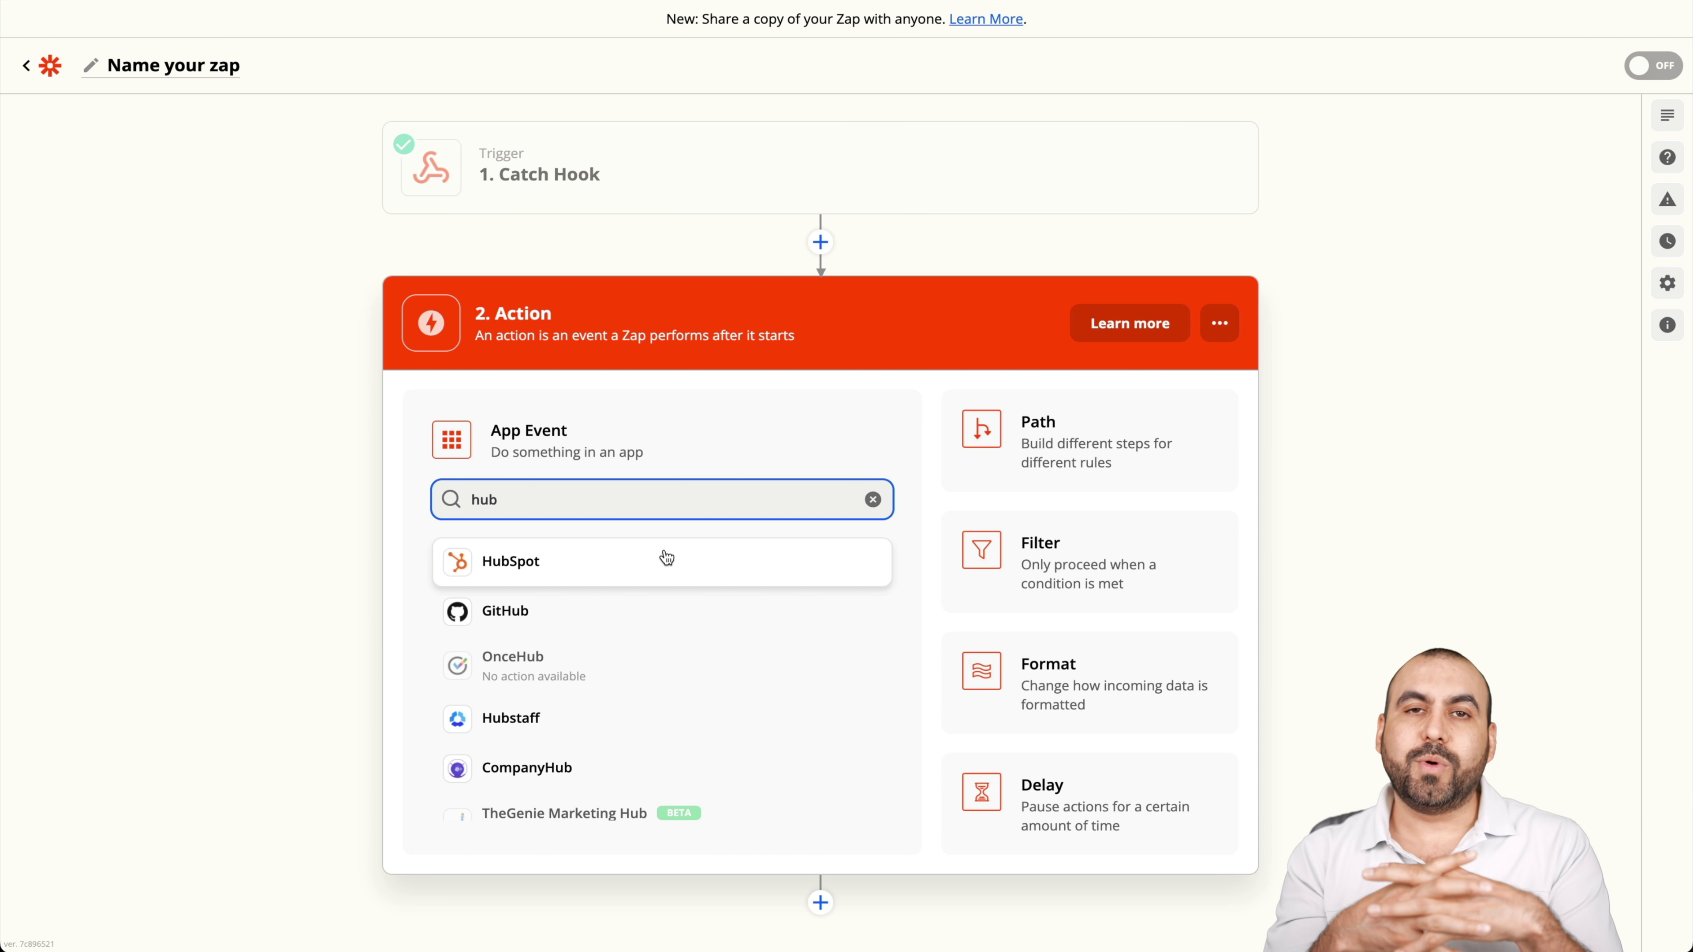
double_click(580, 508)
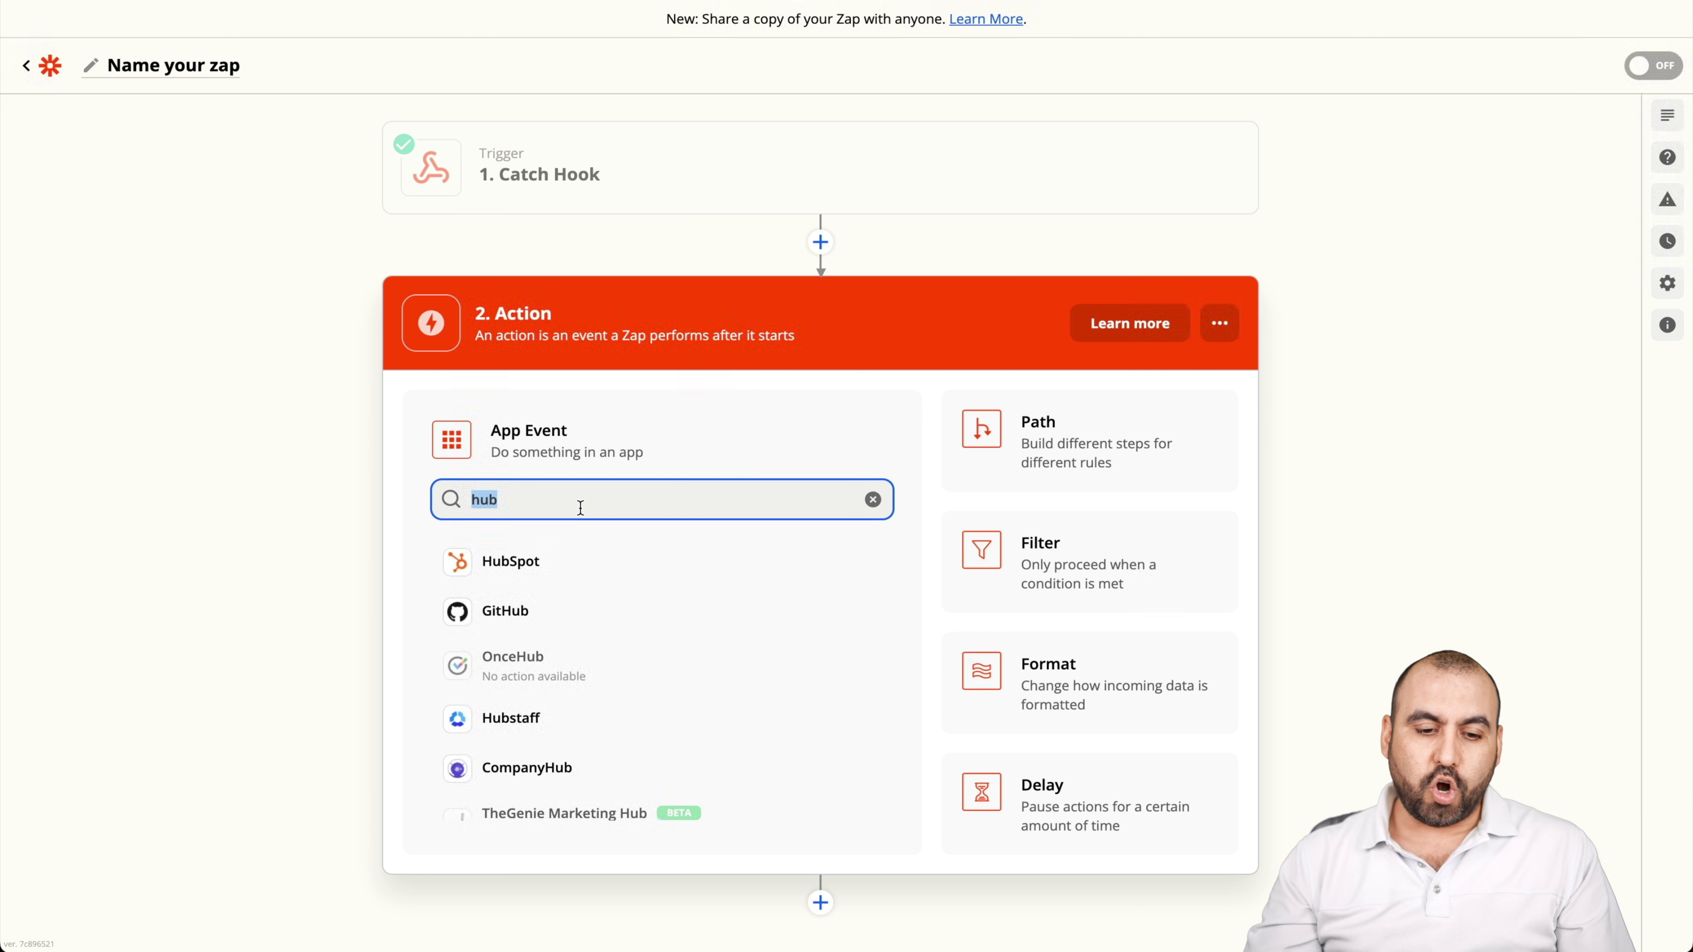
key("BackSpace")
type("activ")
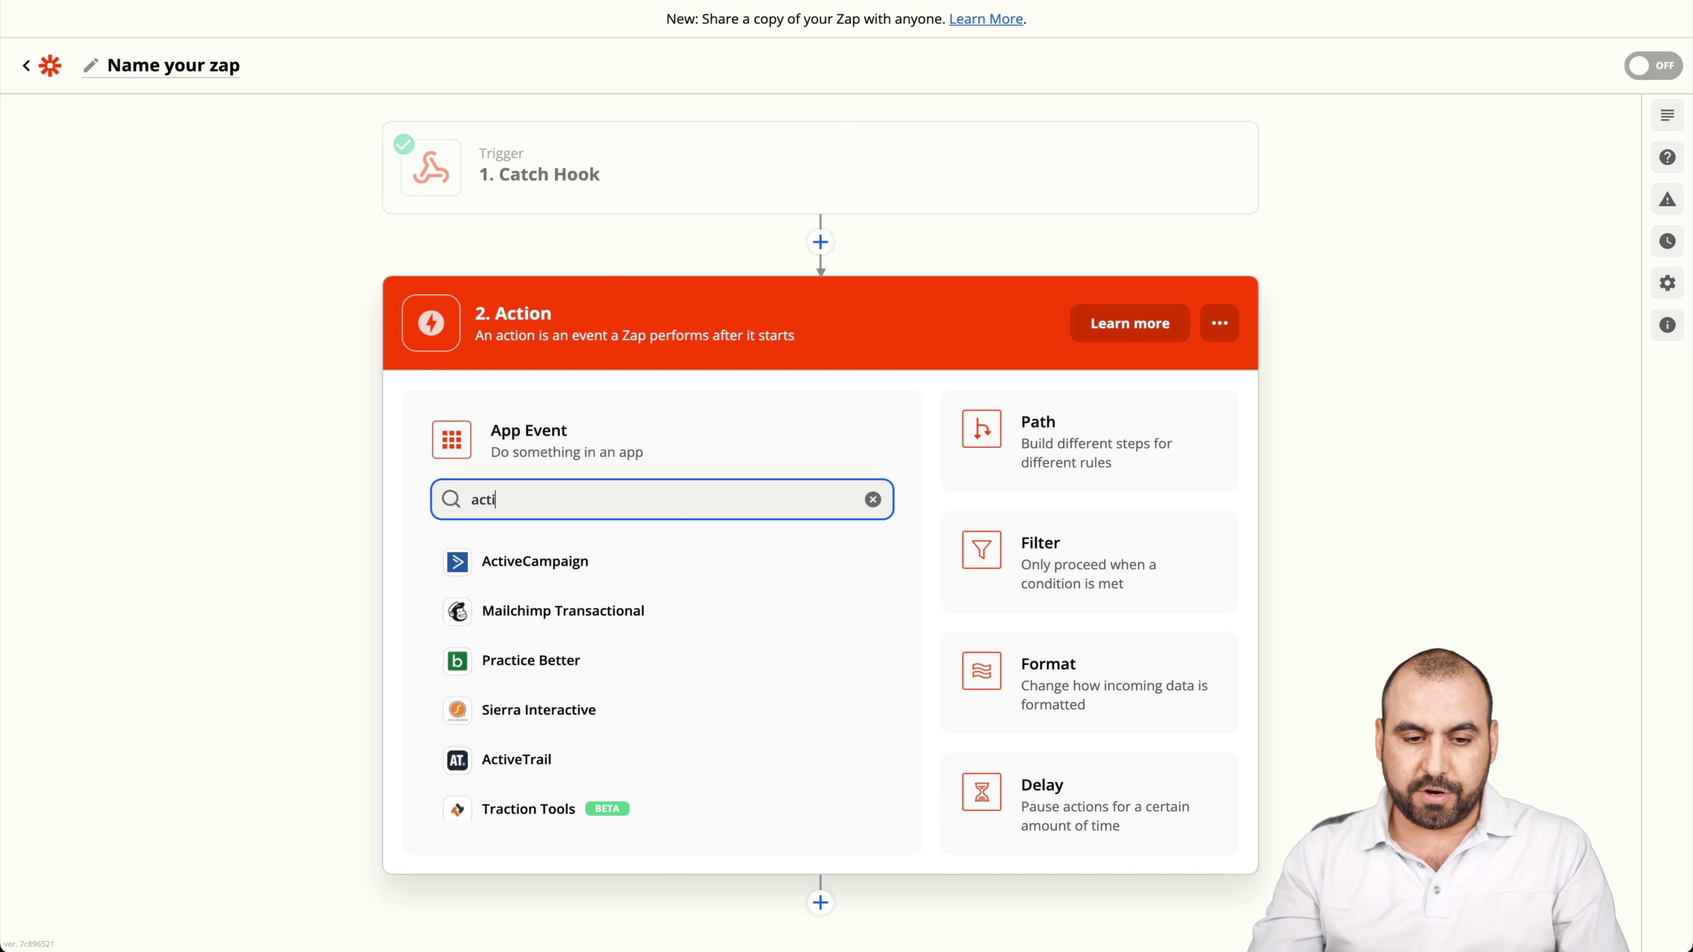
double_click(540, 497)
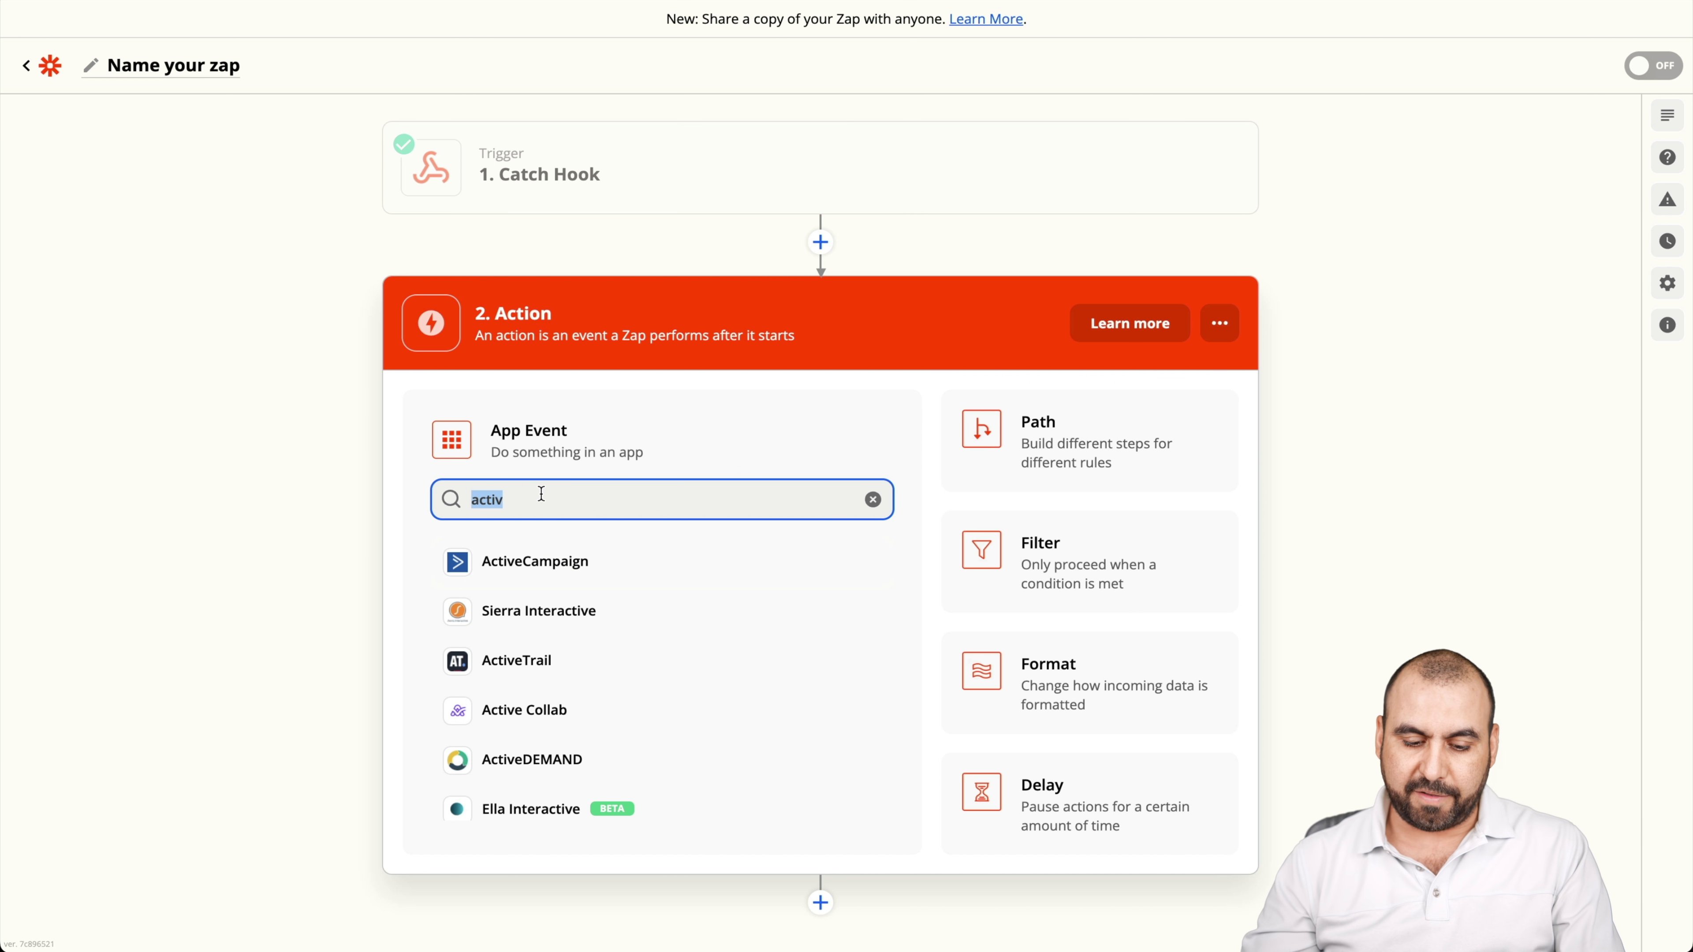
type("send")
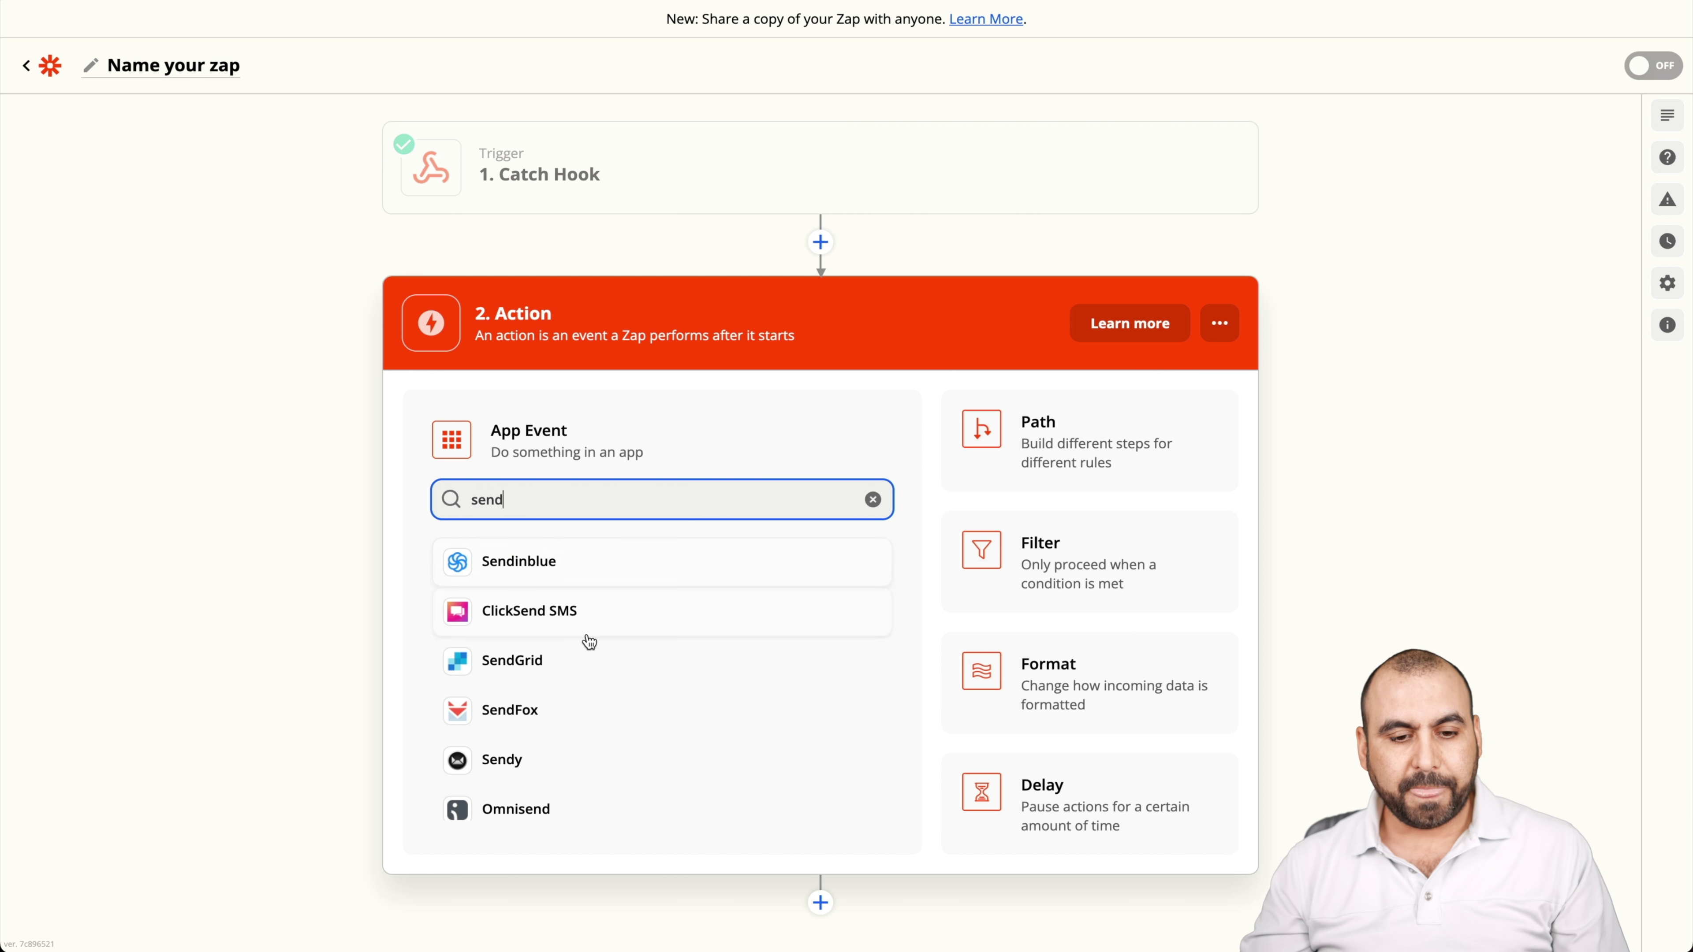
left_click(383, 480)
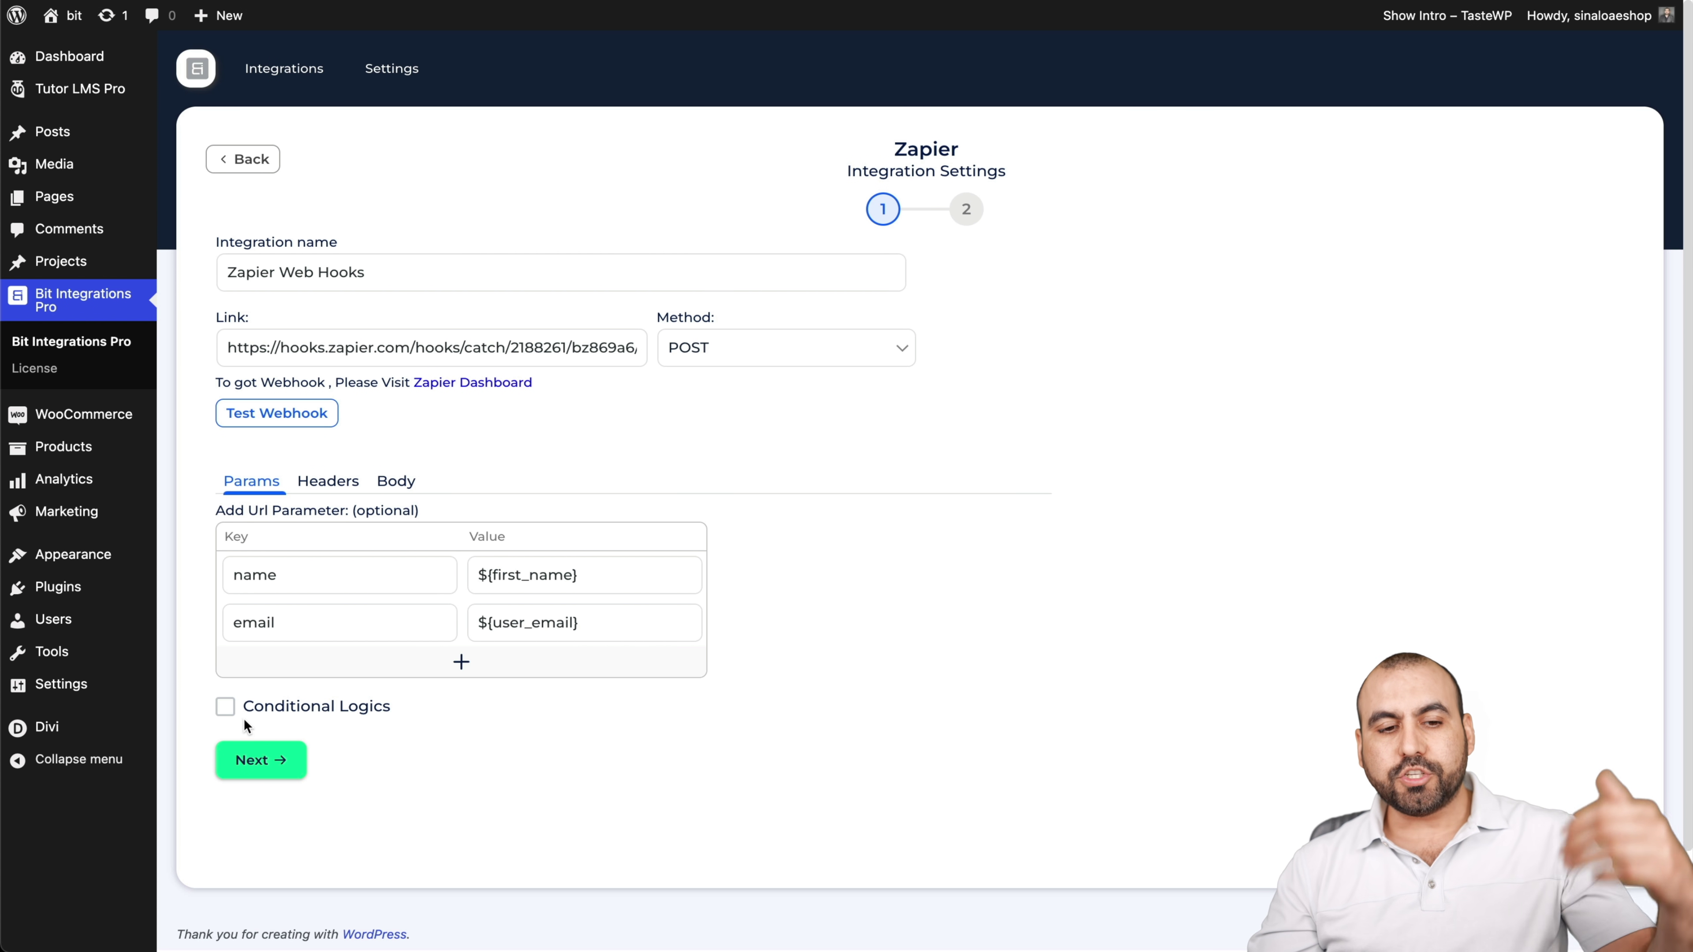
Enable conditional logic with Email Not Contain '@' and switch the connector from OR to AND
left_click(228, 708)
scroll(510, 732, "down", 3)
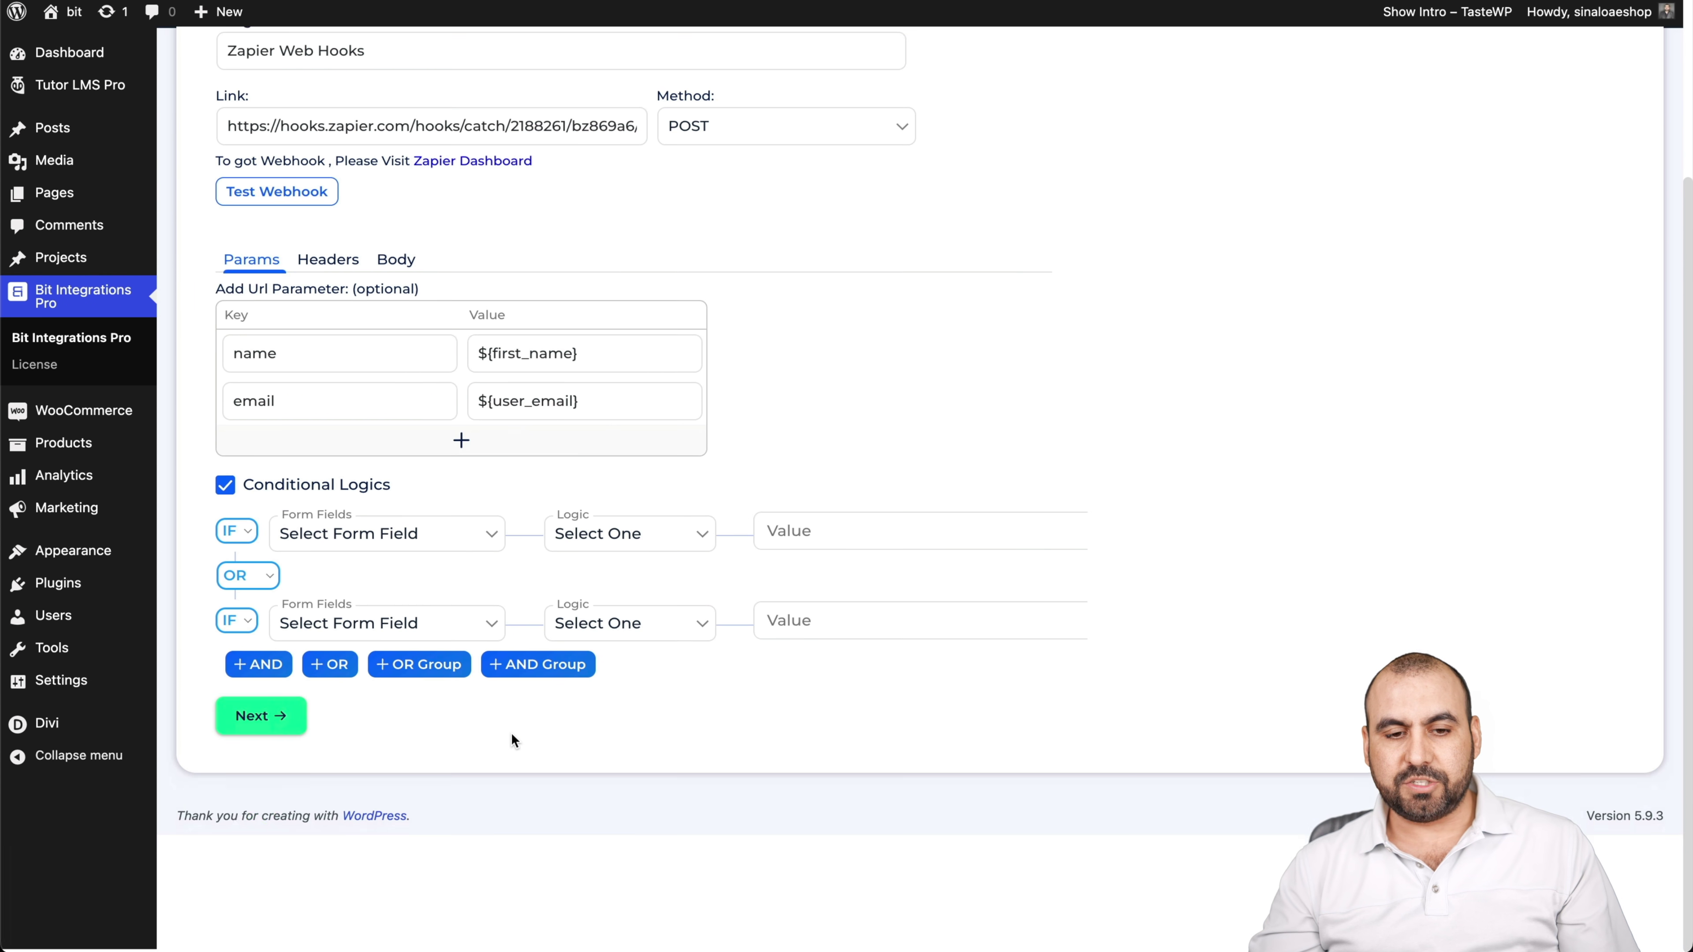
left_click(365, 545)
left_click(370, 586)
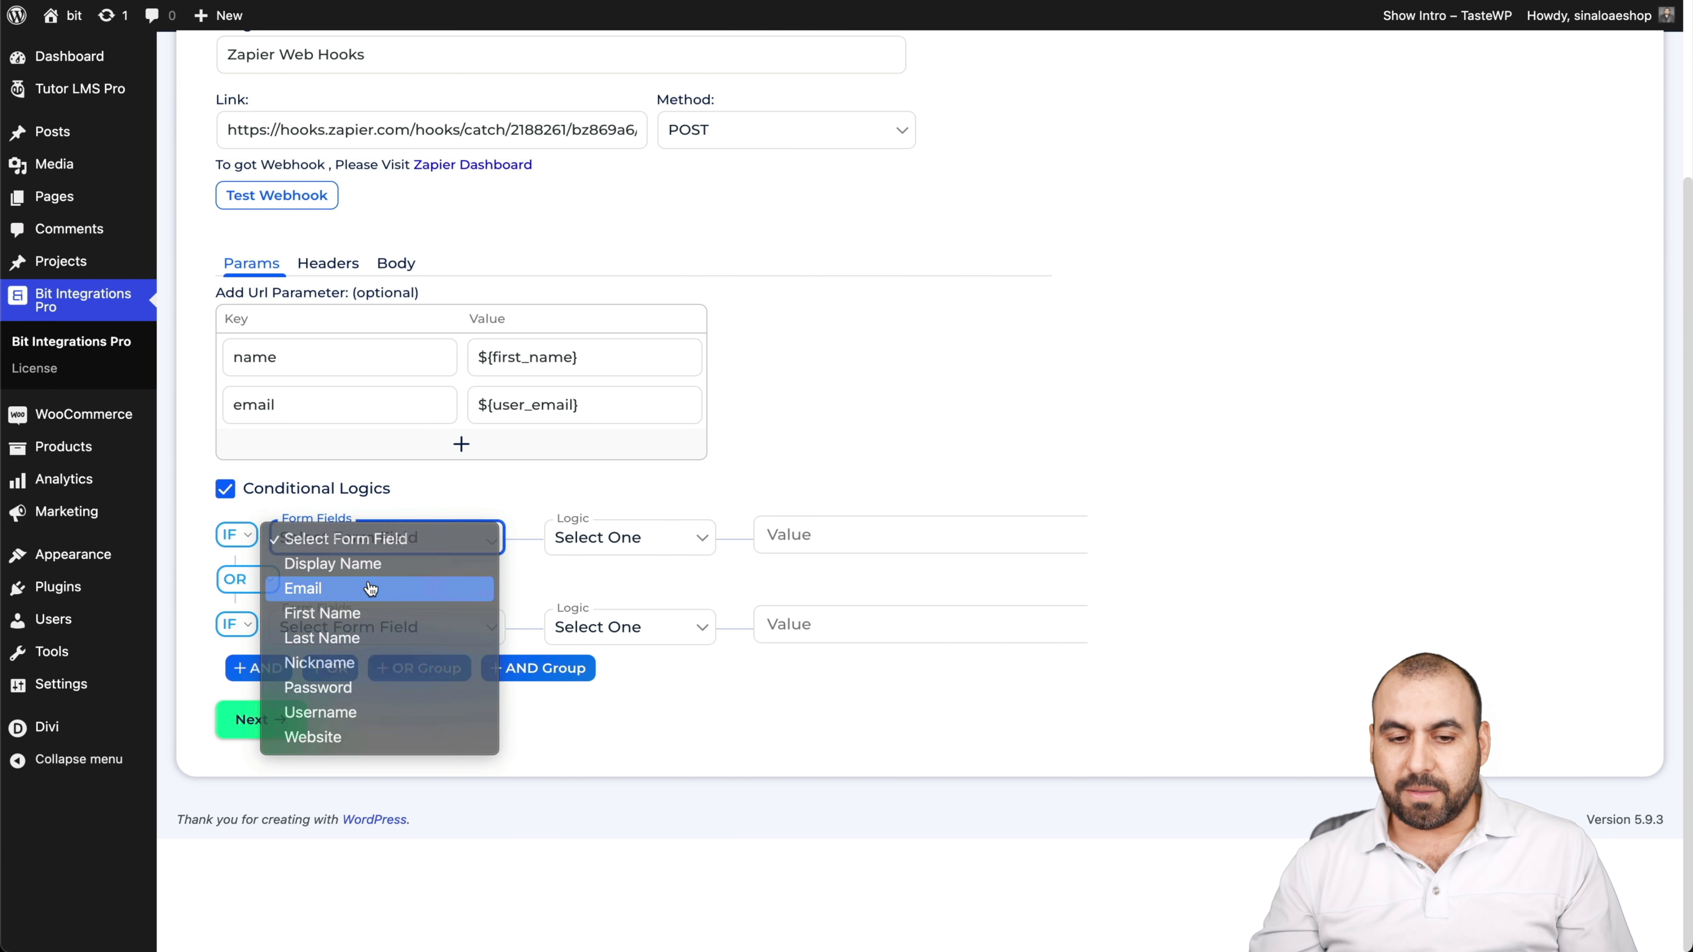
left_click(606, 554)
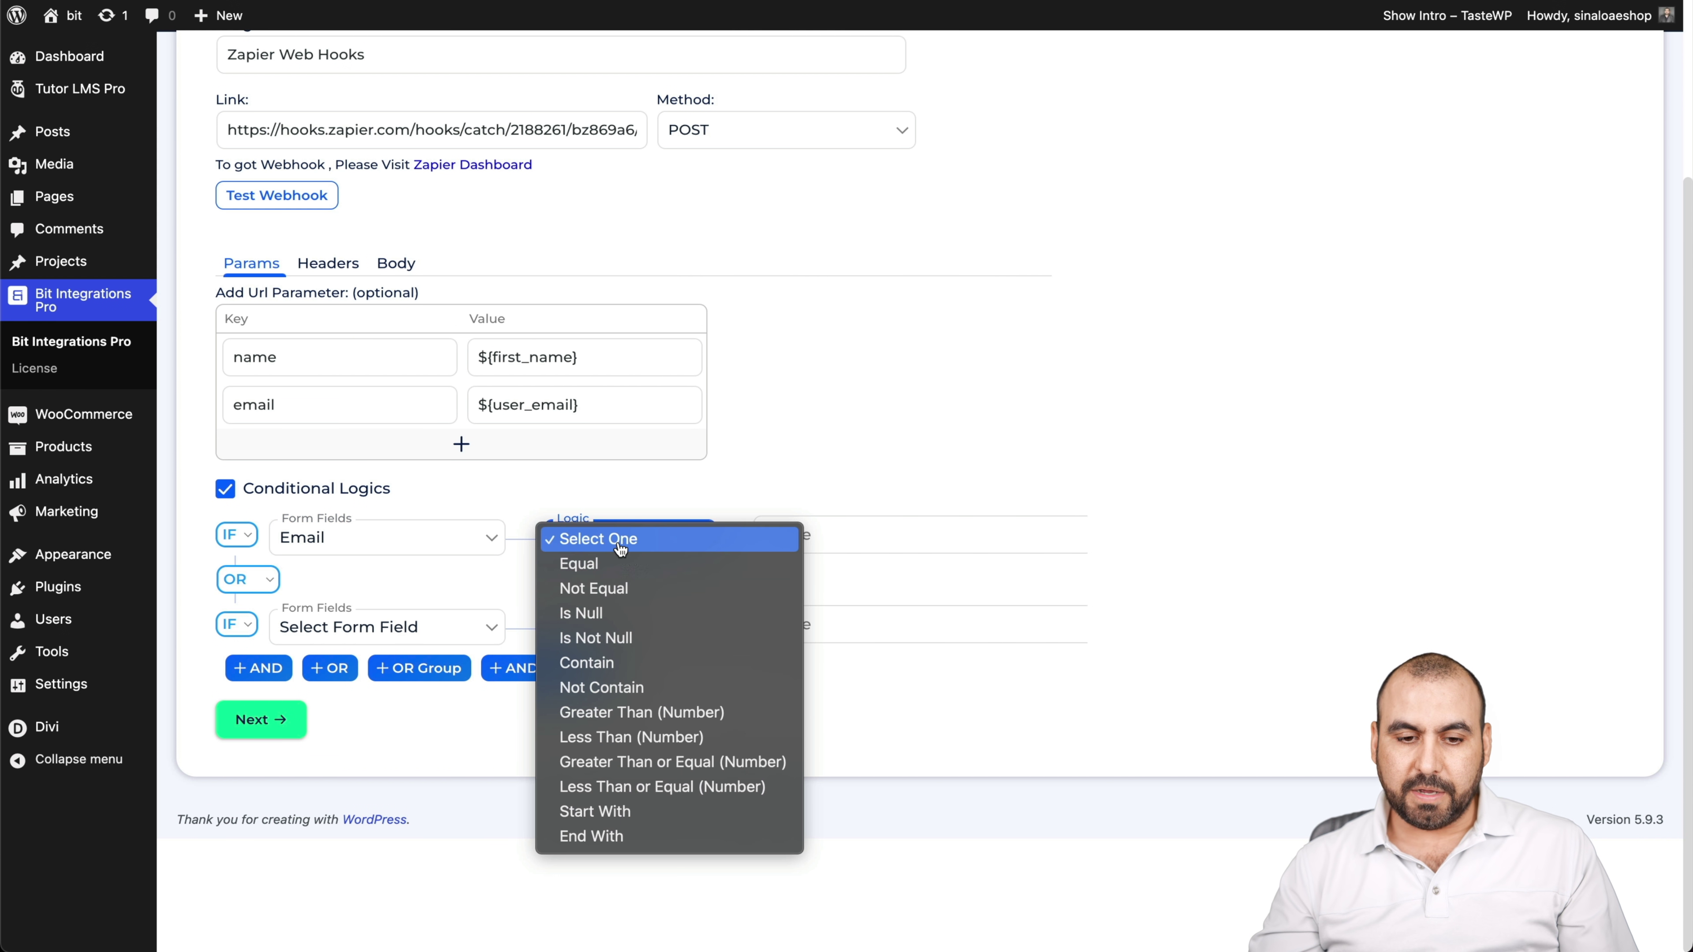
left_click(652, 697)
left_click(820, 548)
type("@")
left_click(1221, 608)
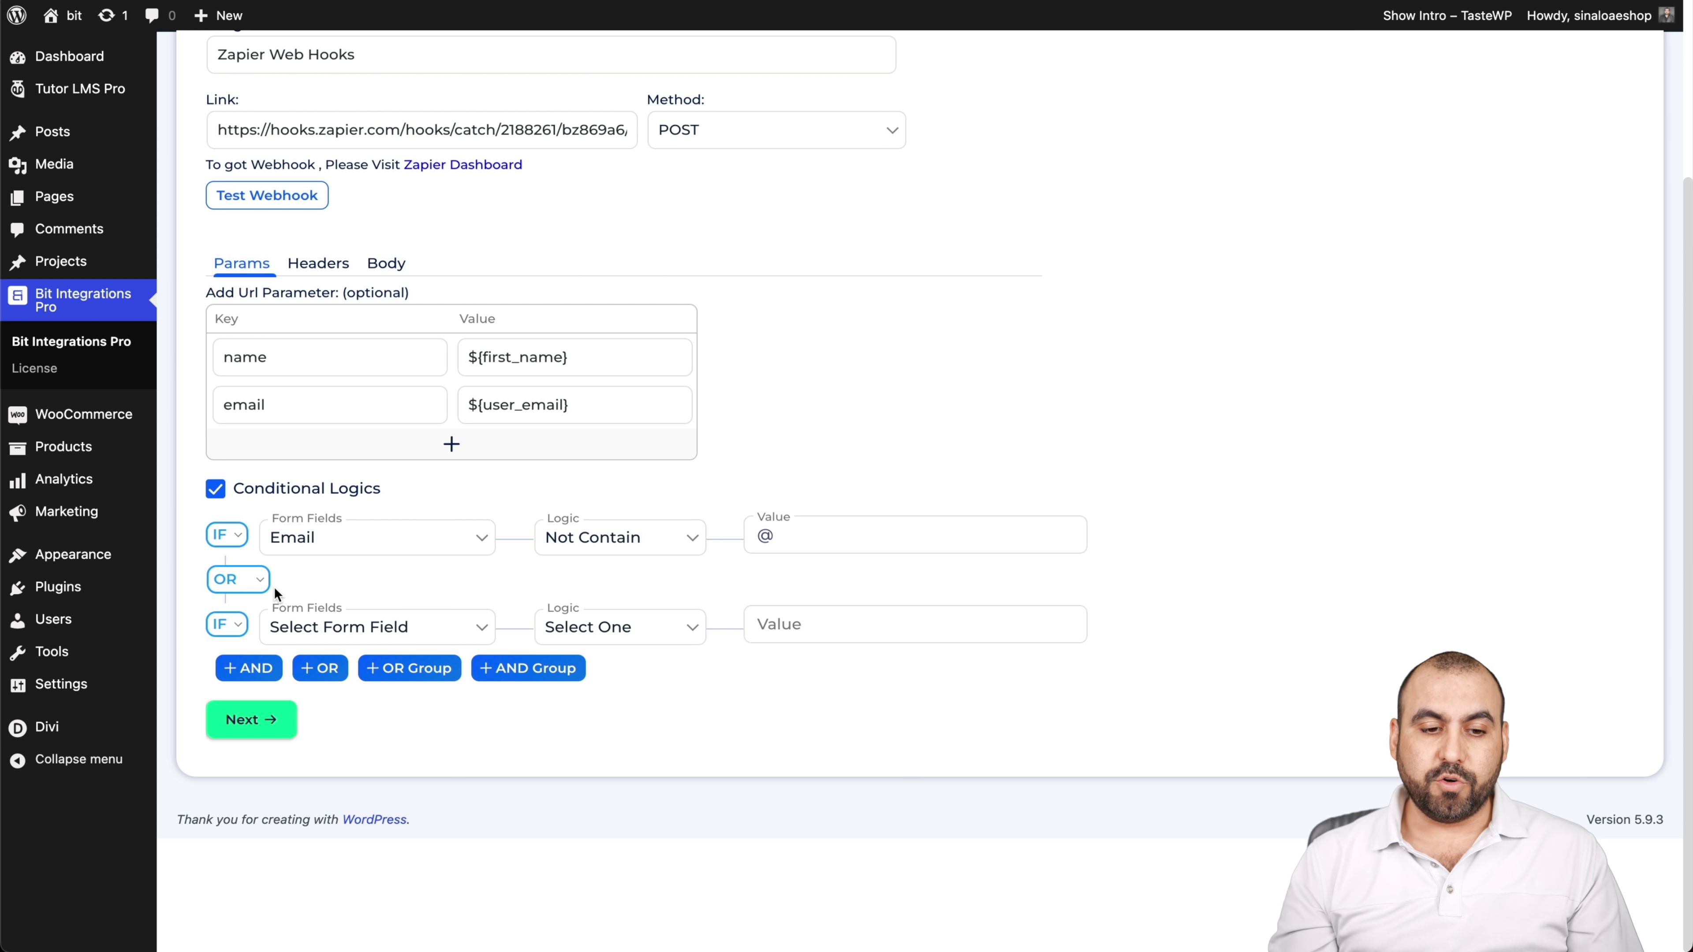
left_click(259, 579)
left_click(230, 601)
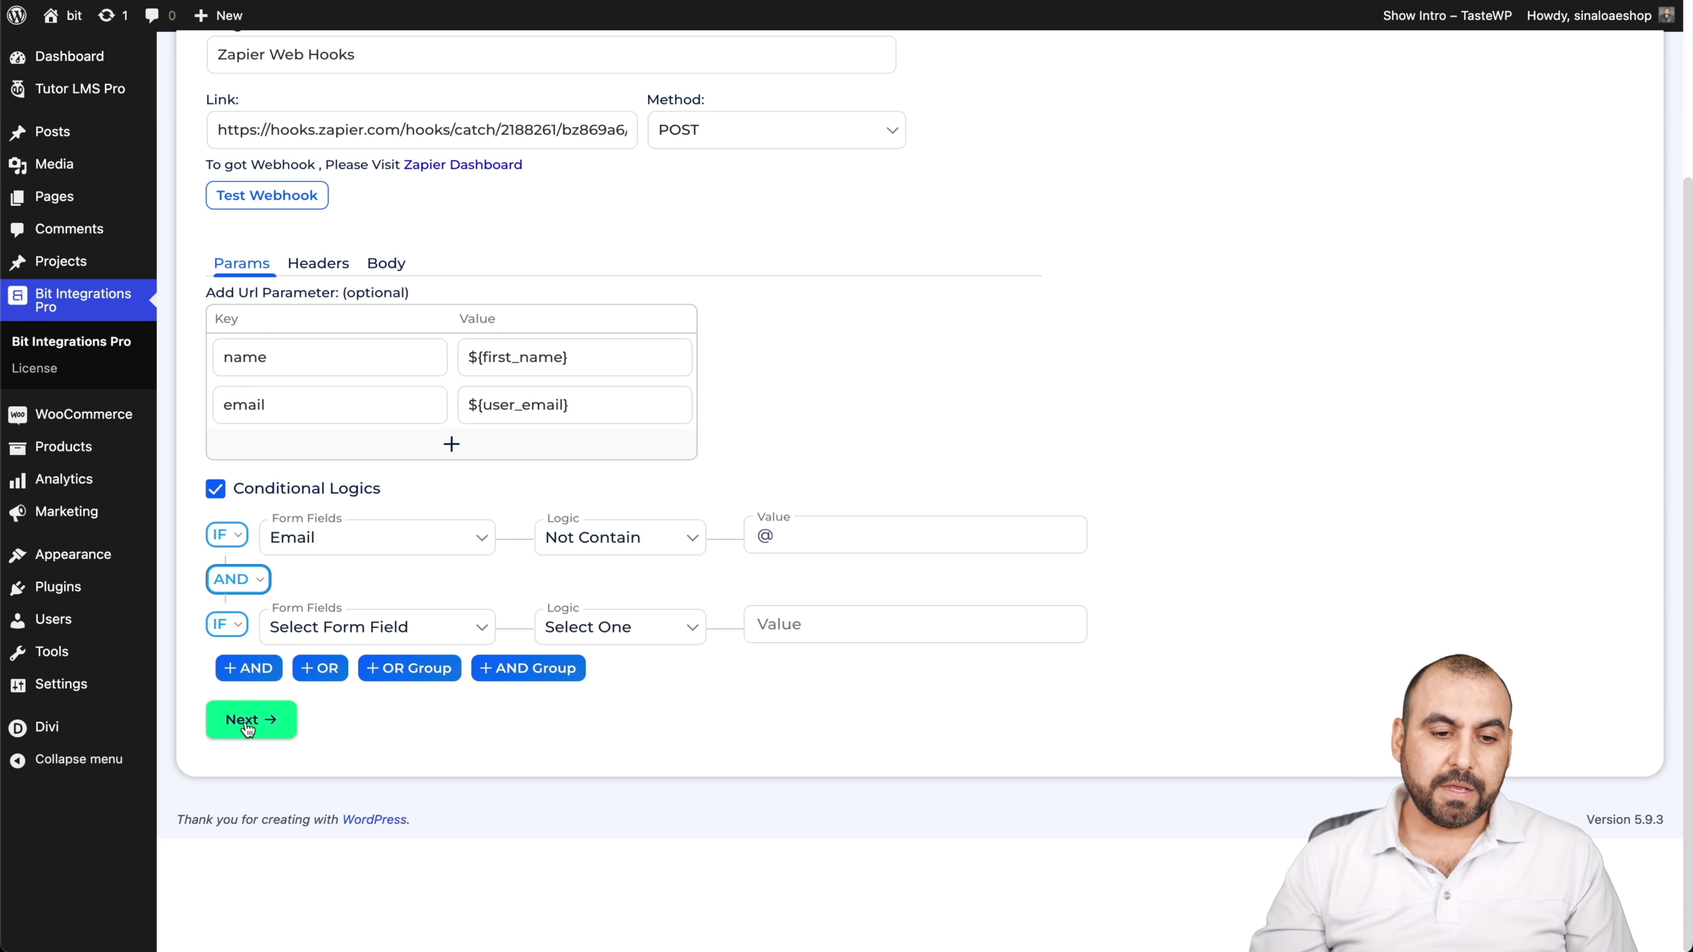
Turn conditional logic off and save the integration with Finish & Save
left_click(214, 495)
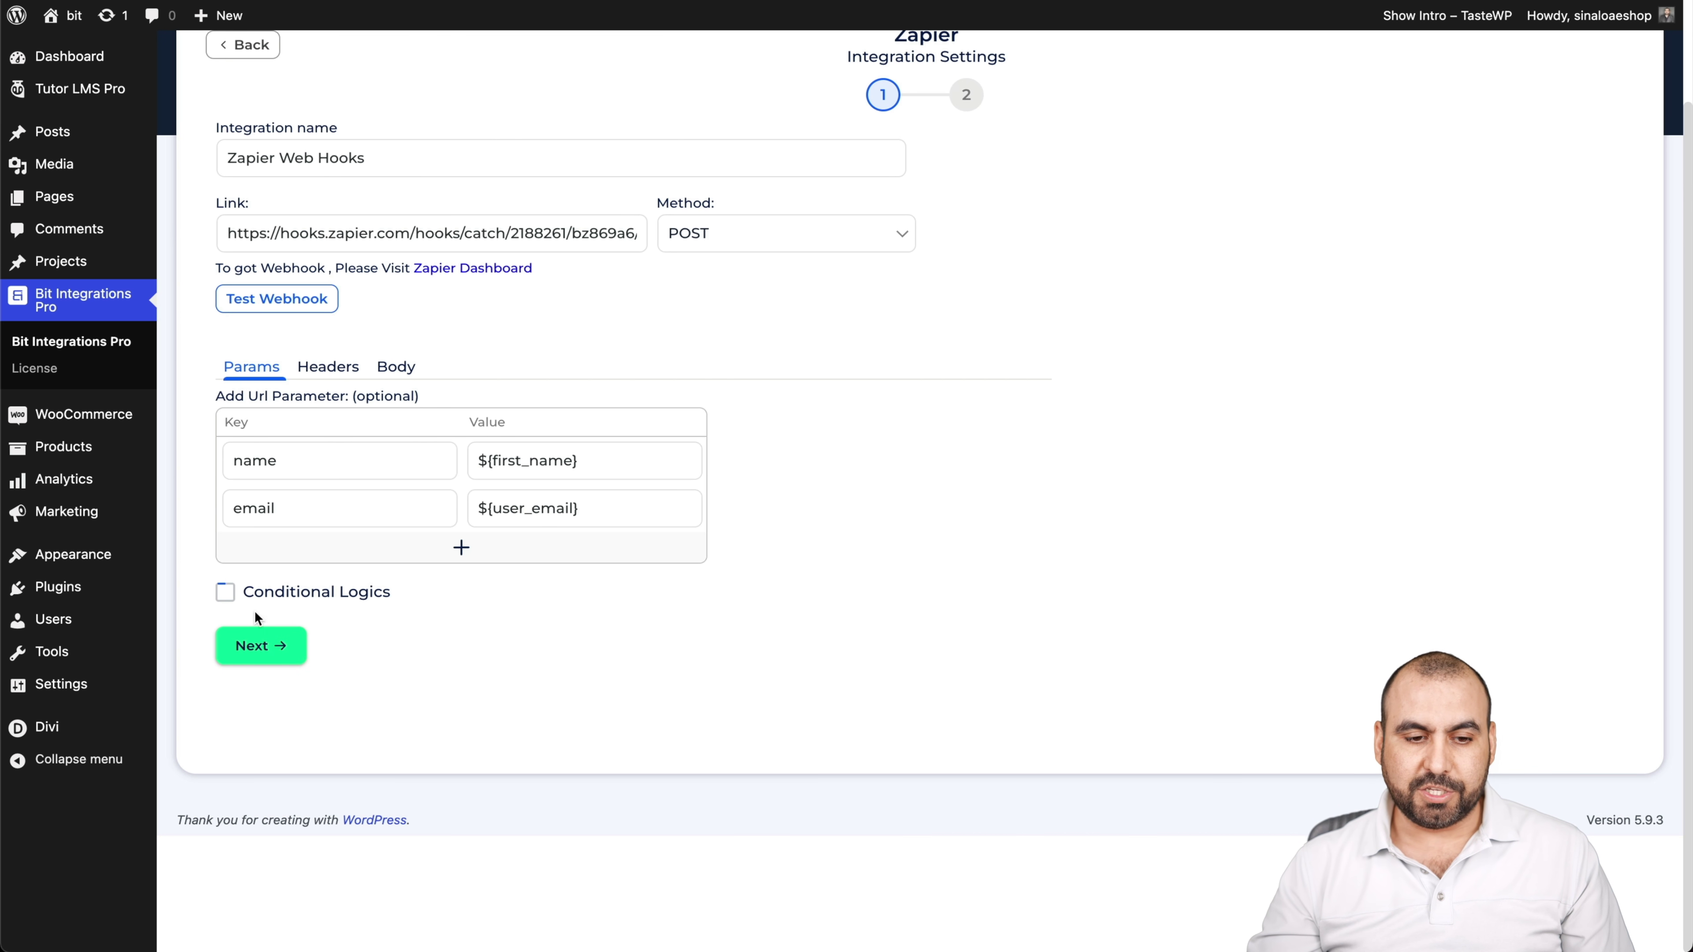
left_click(263, 650)
left_click(647, 240)
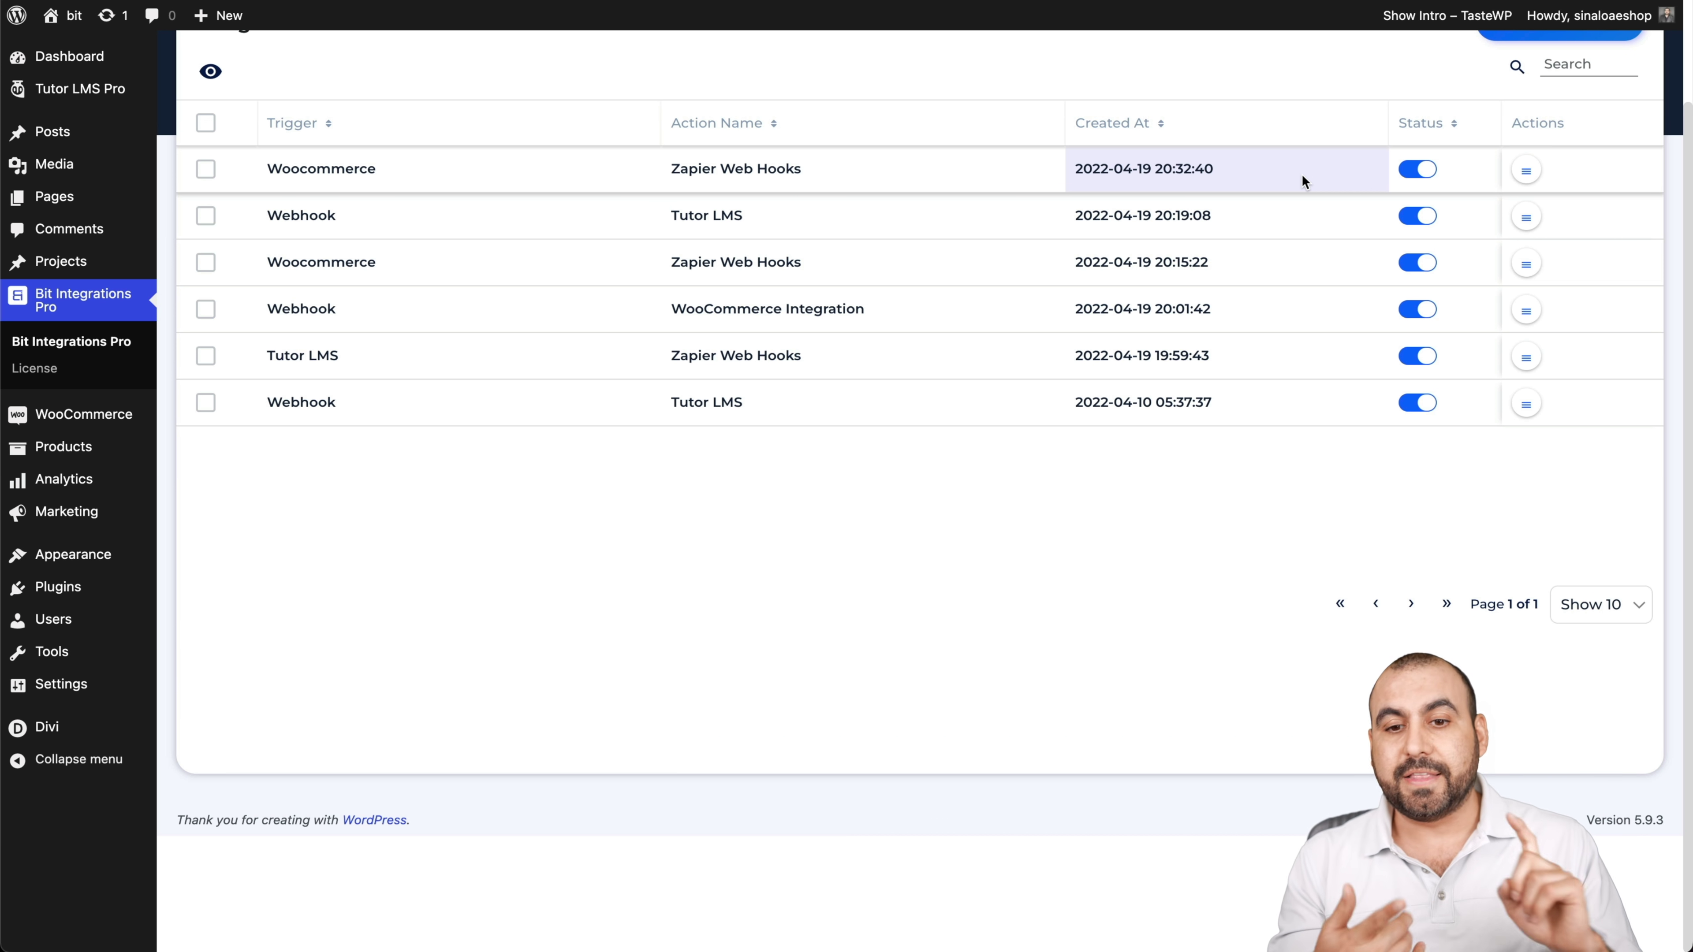
Toggle the new integration's Status off and back on, and open its Actions menu
left_click(1418, 170)
left_click(1418, 170)
left_click(1525, 170)
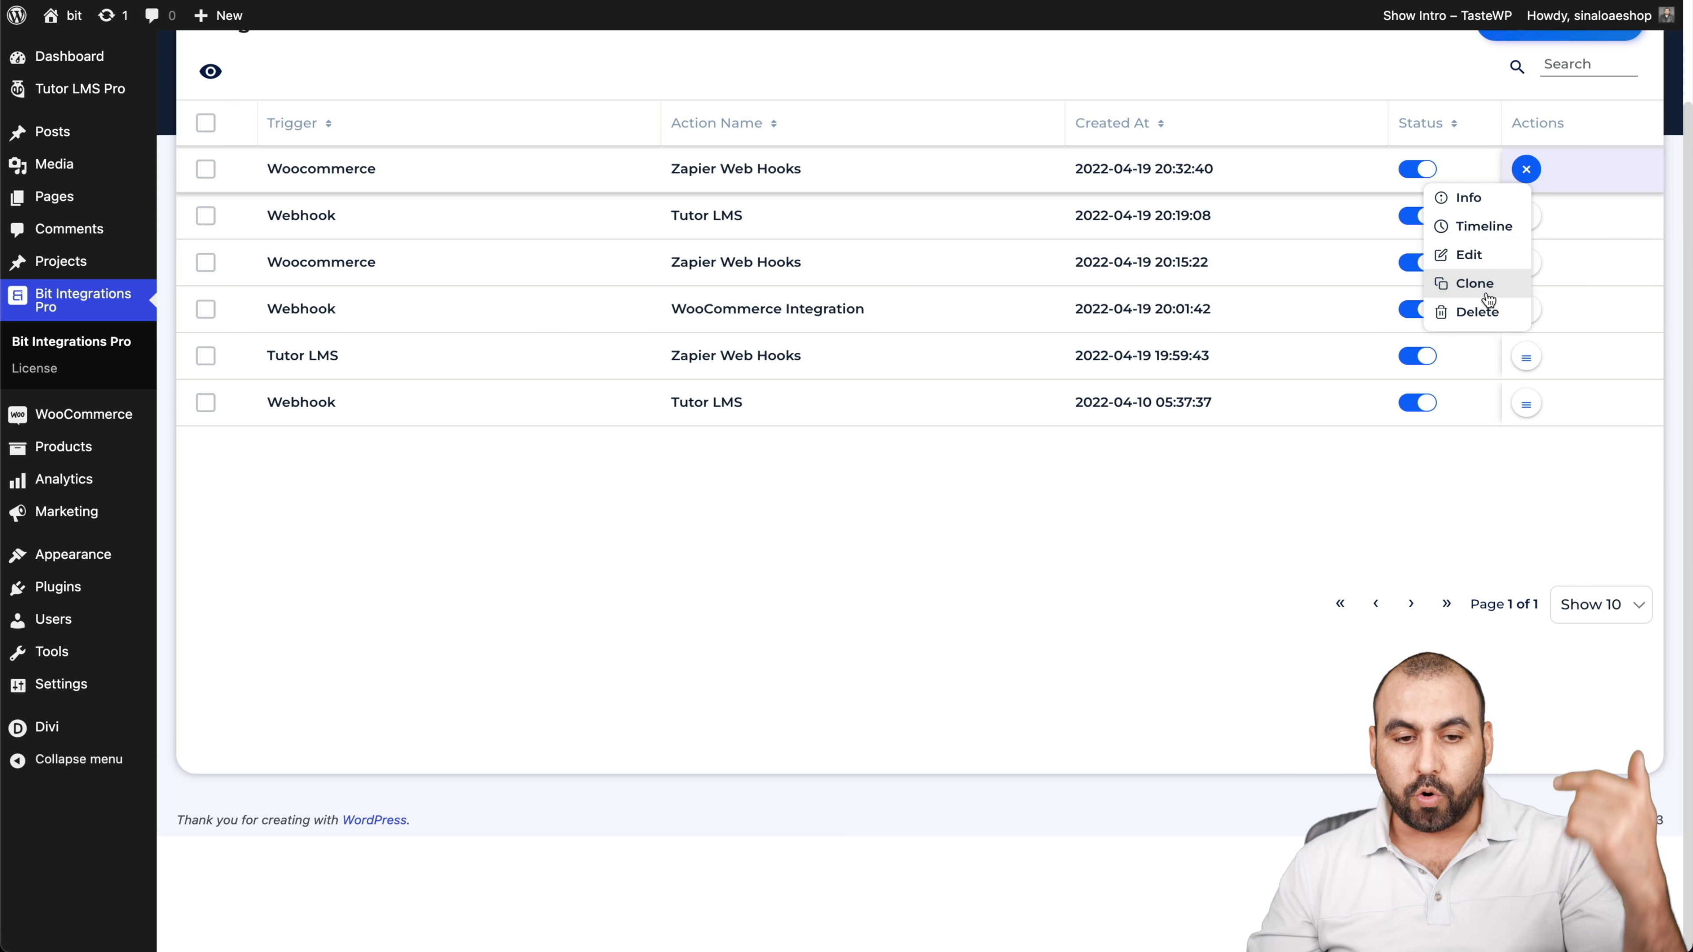
scroll(1158, 604, "up", 4)
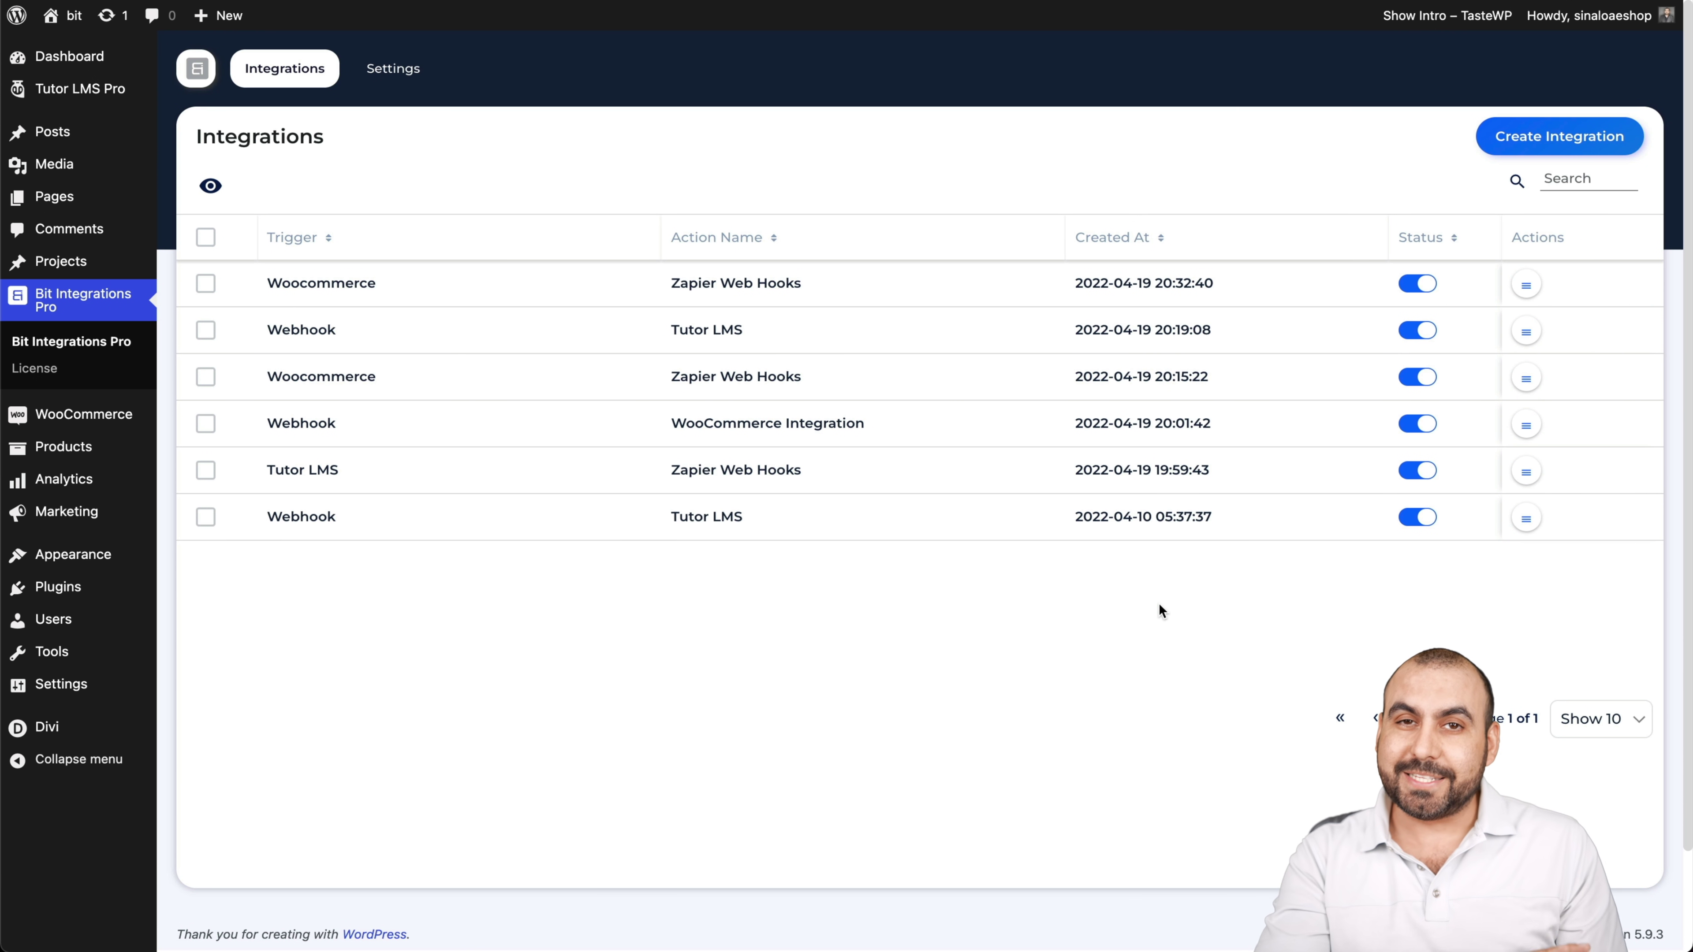
Create a new integration with the Webhook trigger and copy its generated webhook URL
left_click(1546, 148)
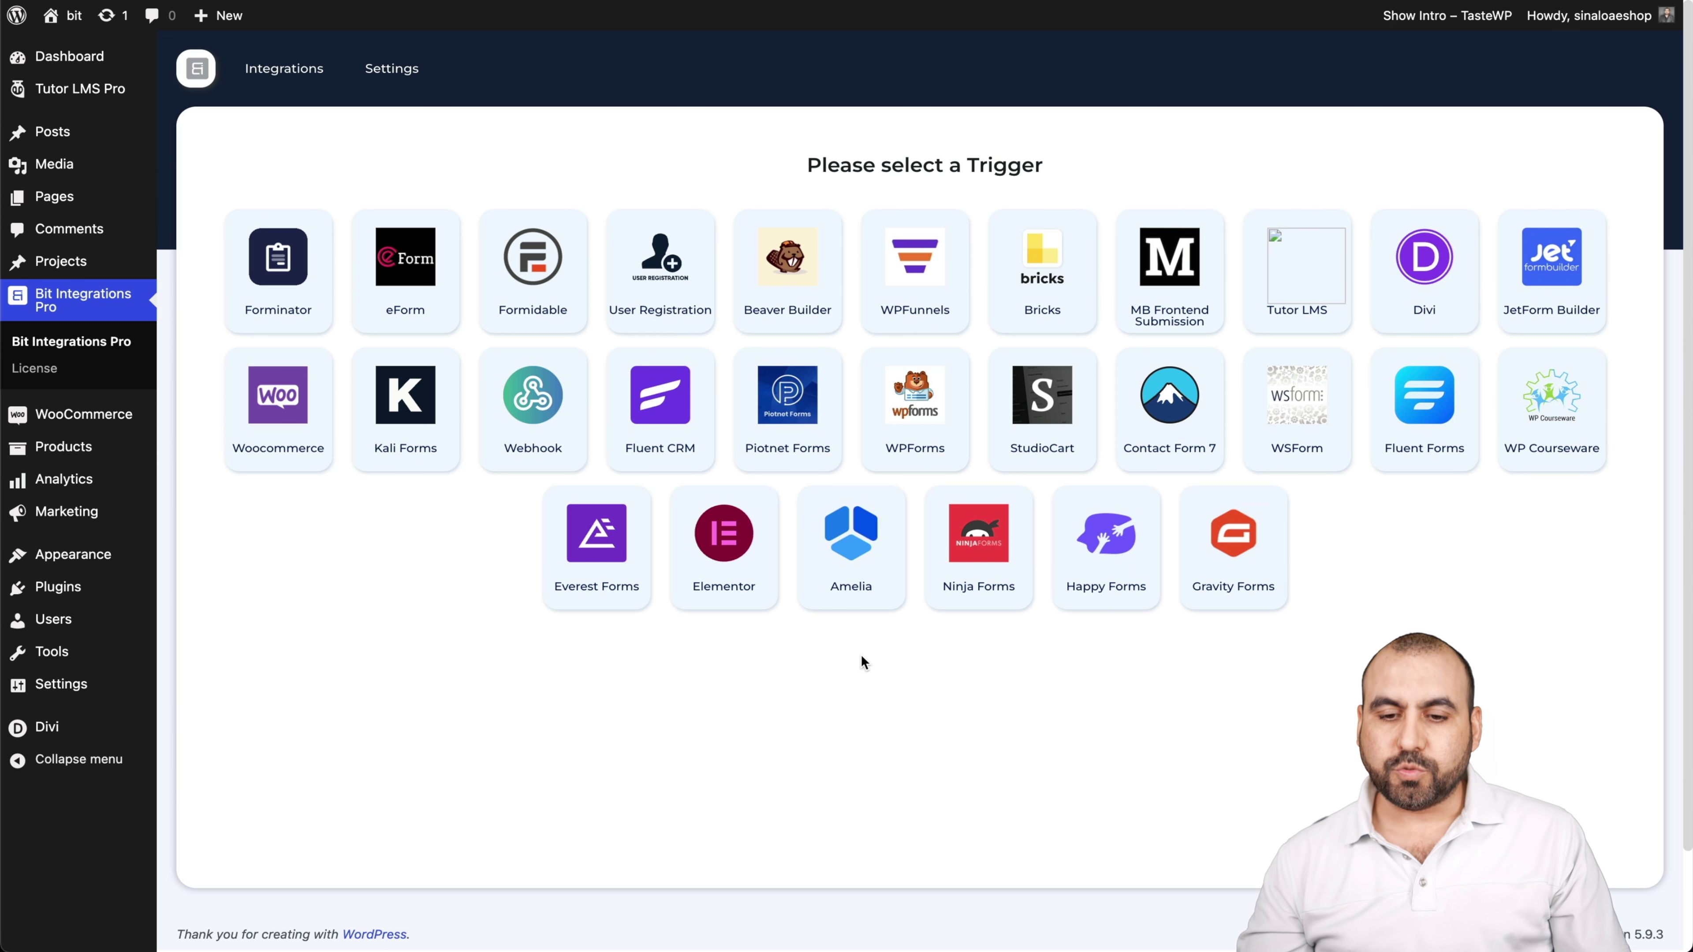
left_click(552, 418)
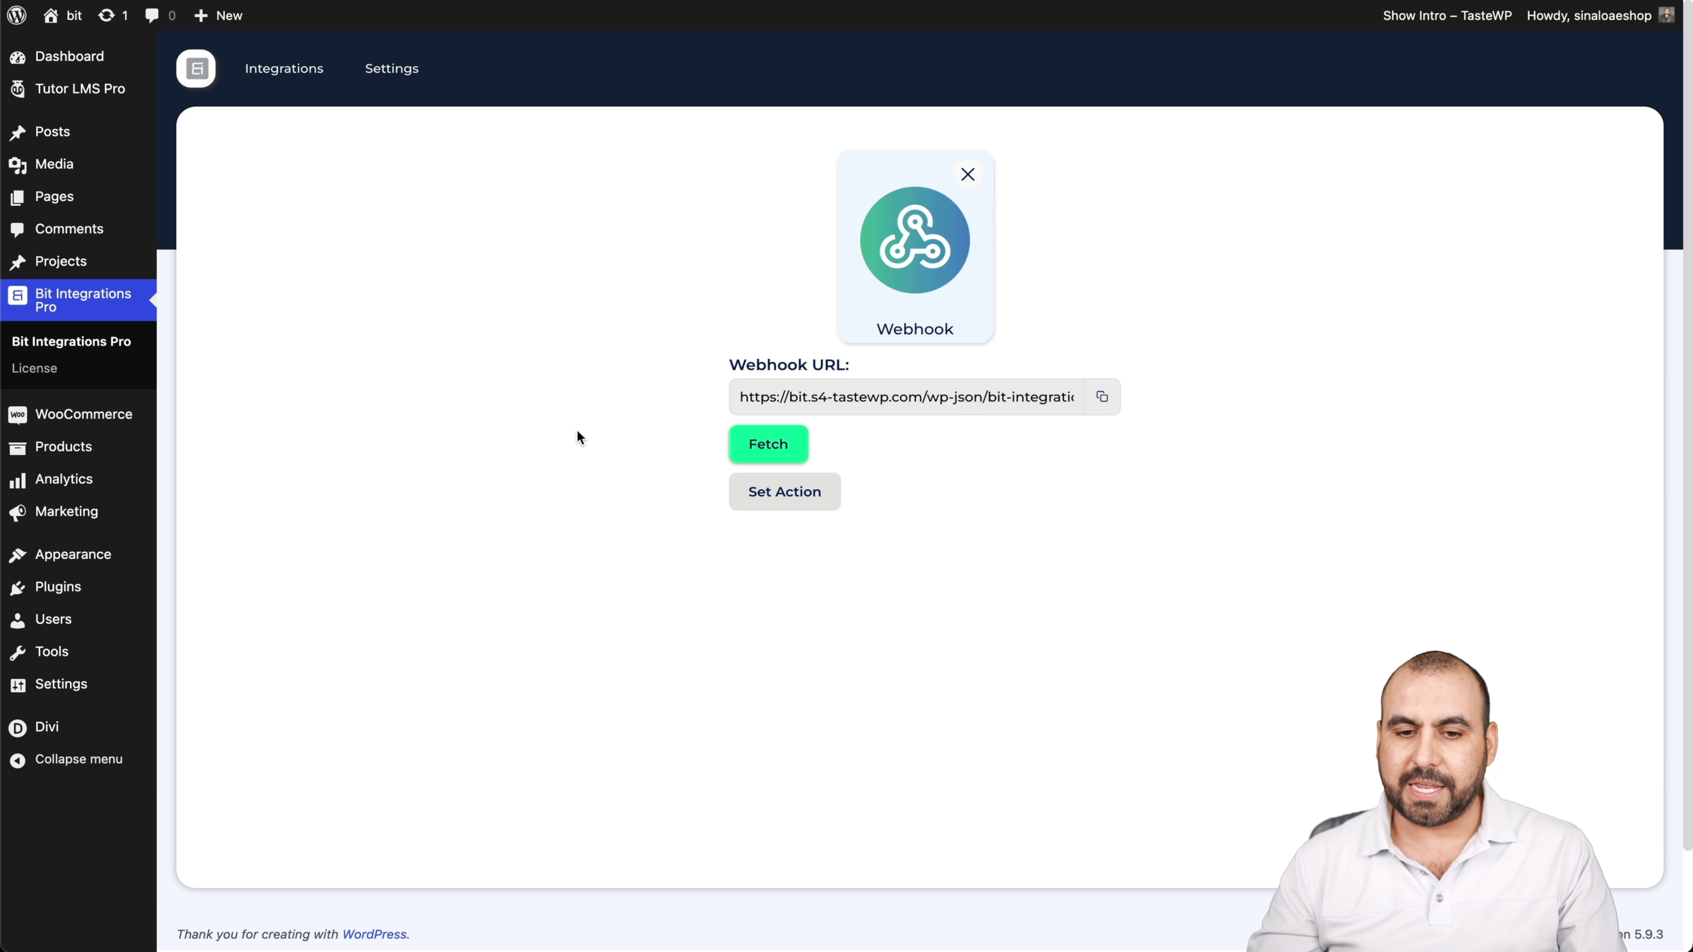
left_click(1105, 400)
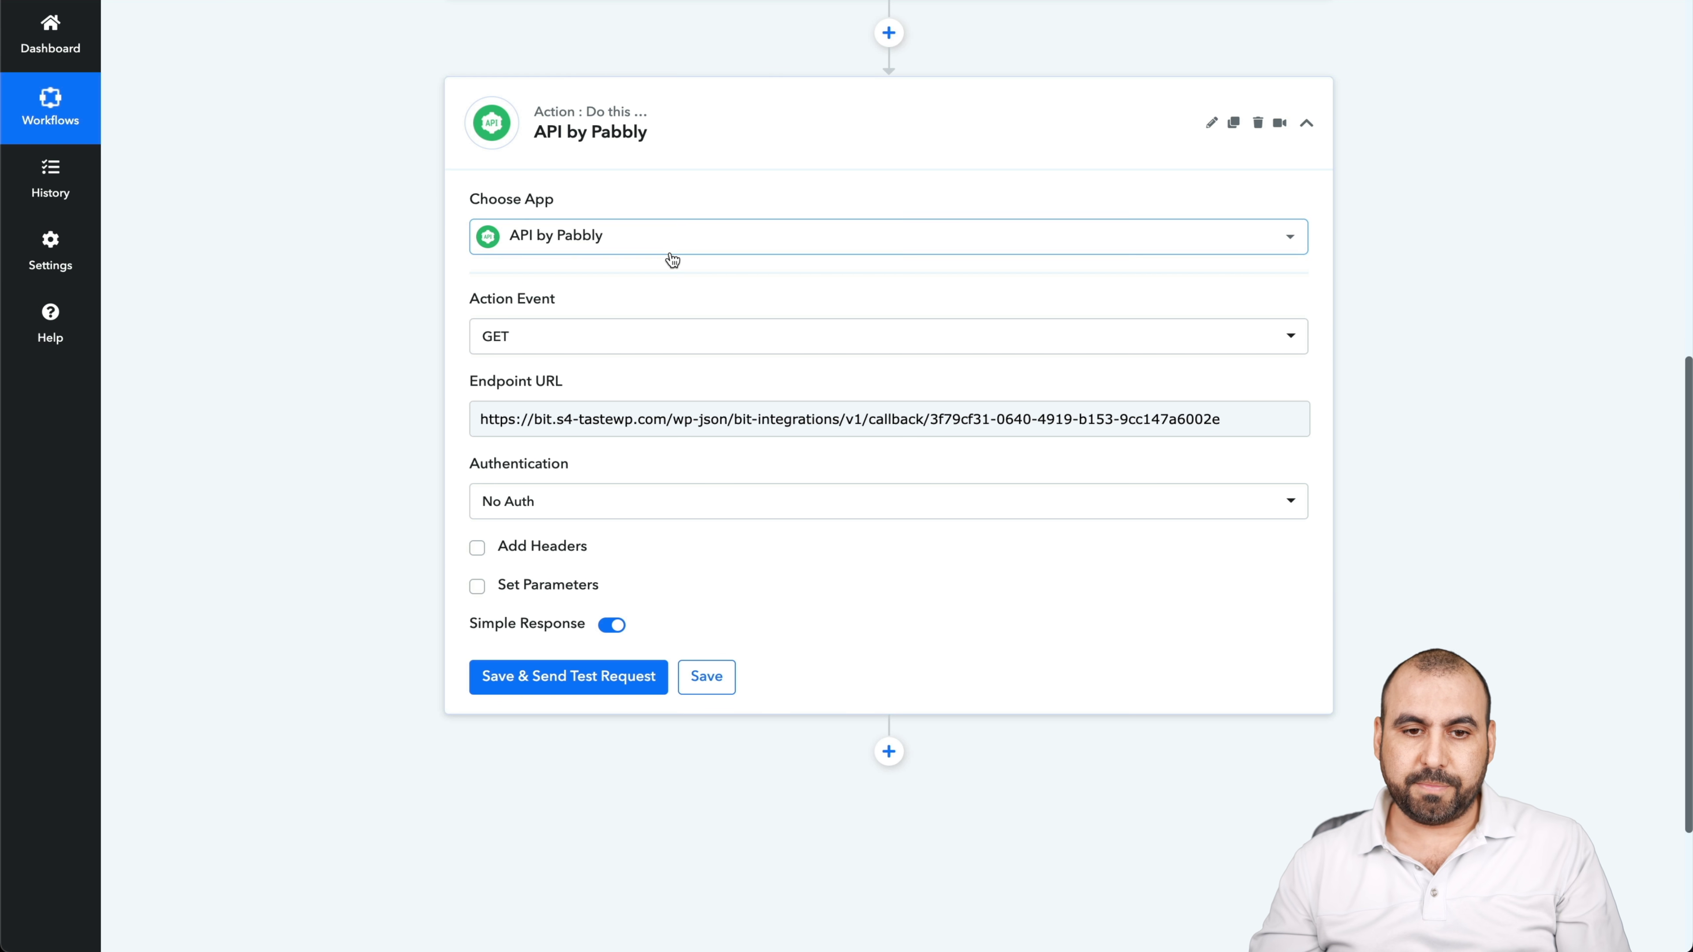
Set the API by Pabbly action to POST to the pasted Bit Integrations endpoint URL
scroll(669, 261, "up", 10)
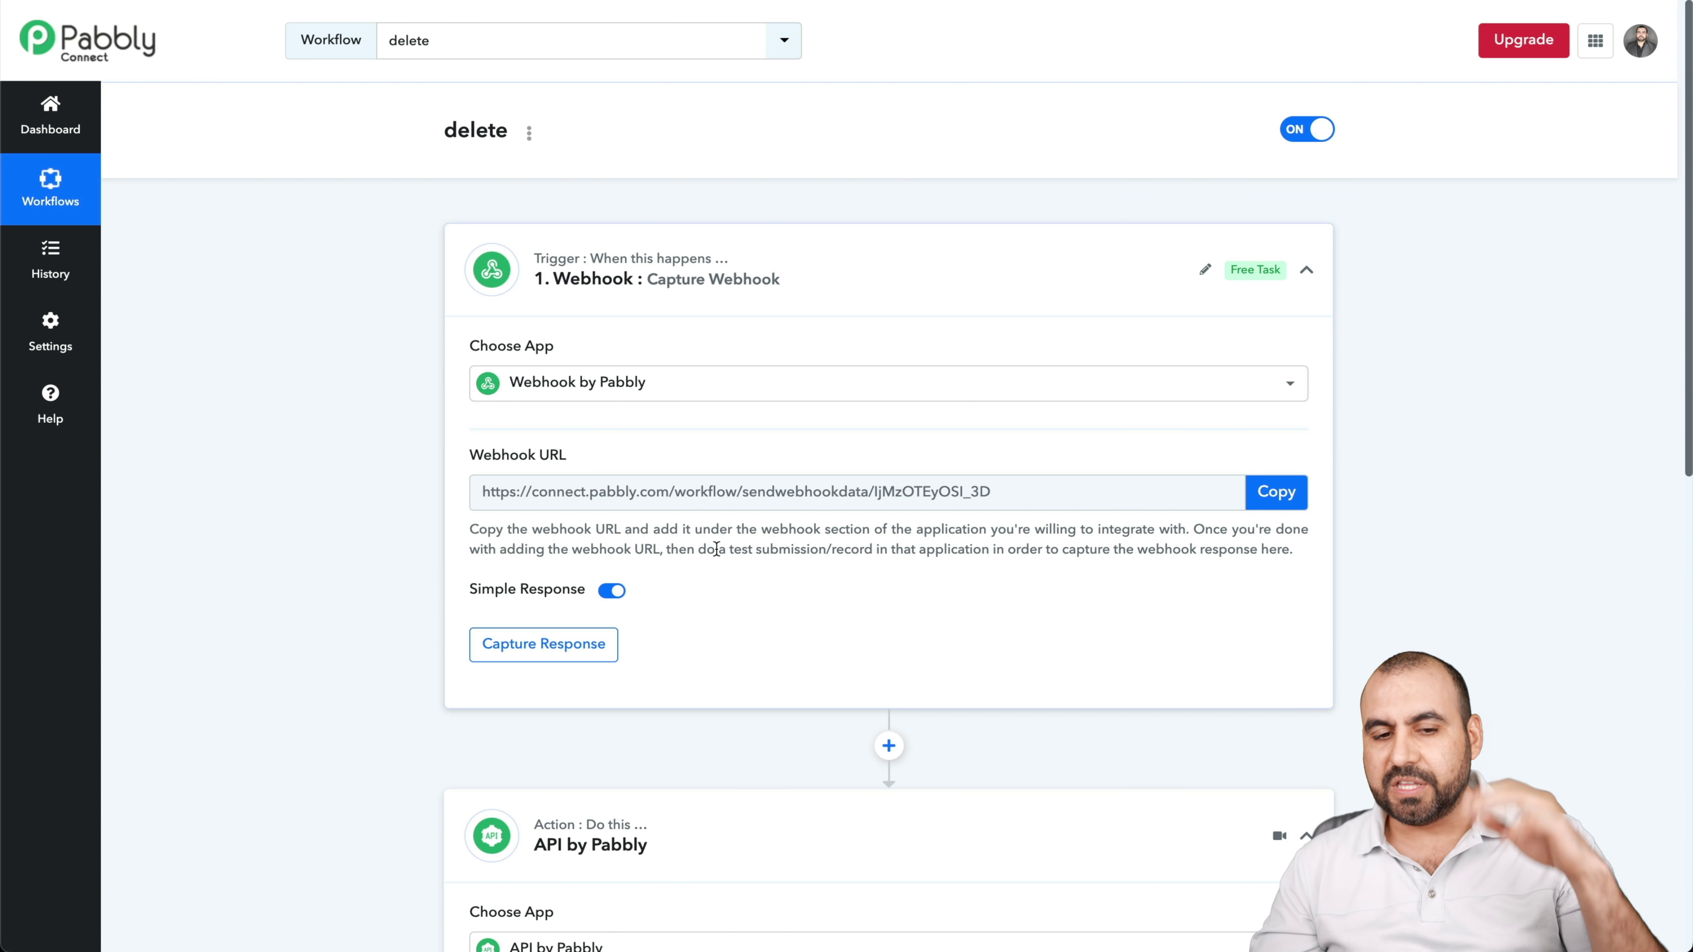
scroll(466, 200, "down", 1)
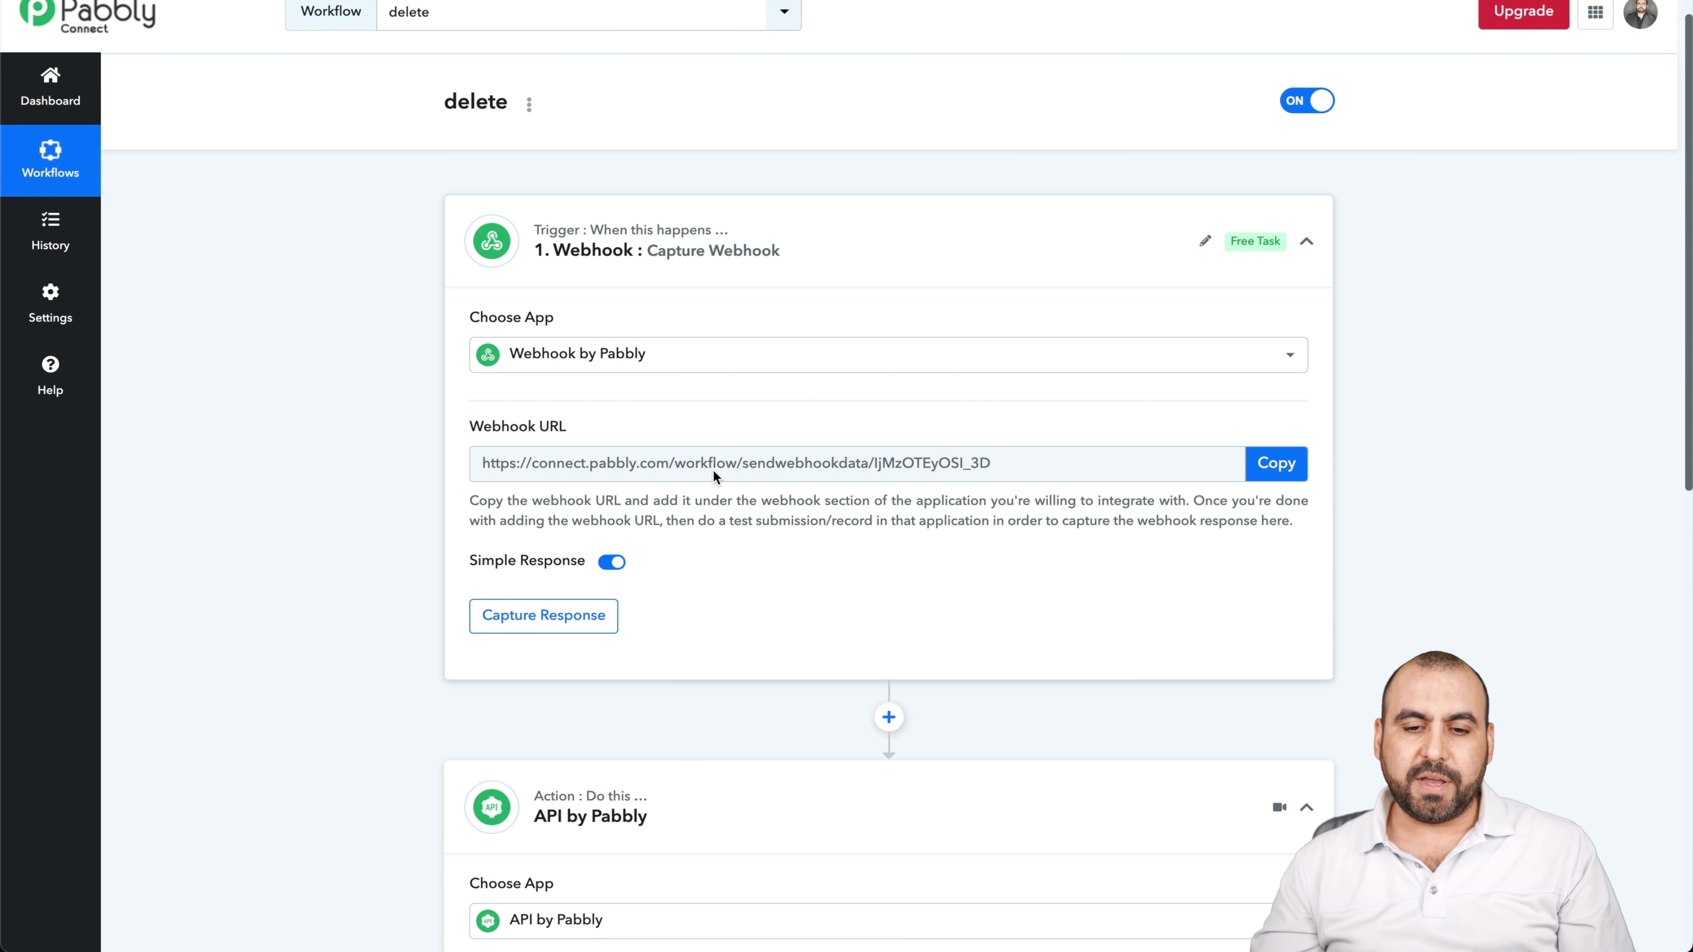
scroll(847, 578, "down", 10)
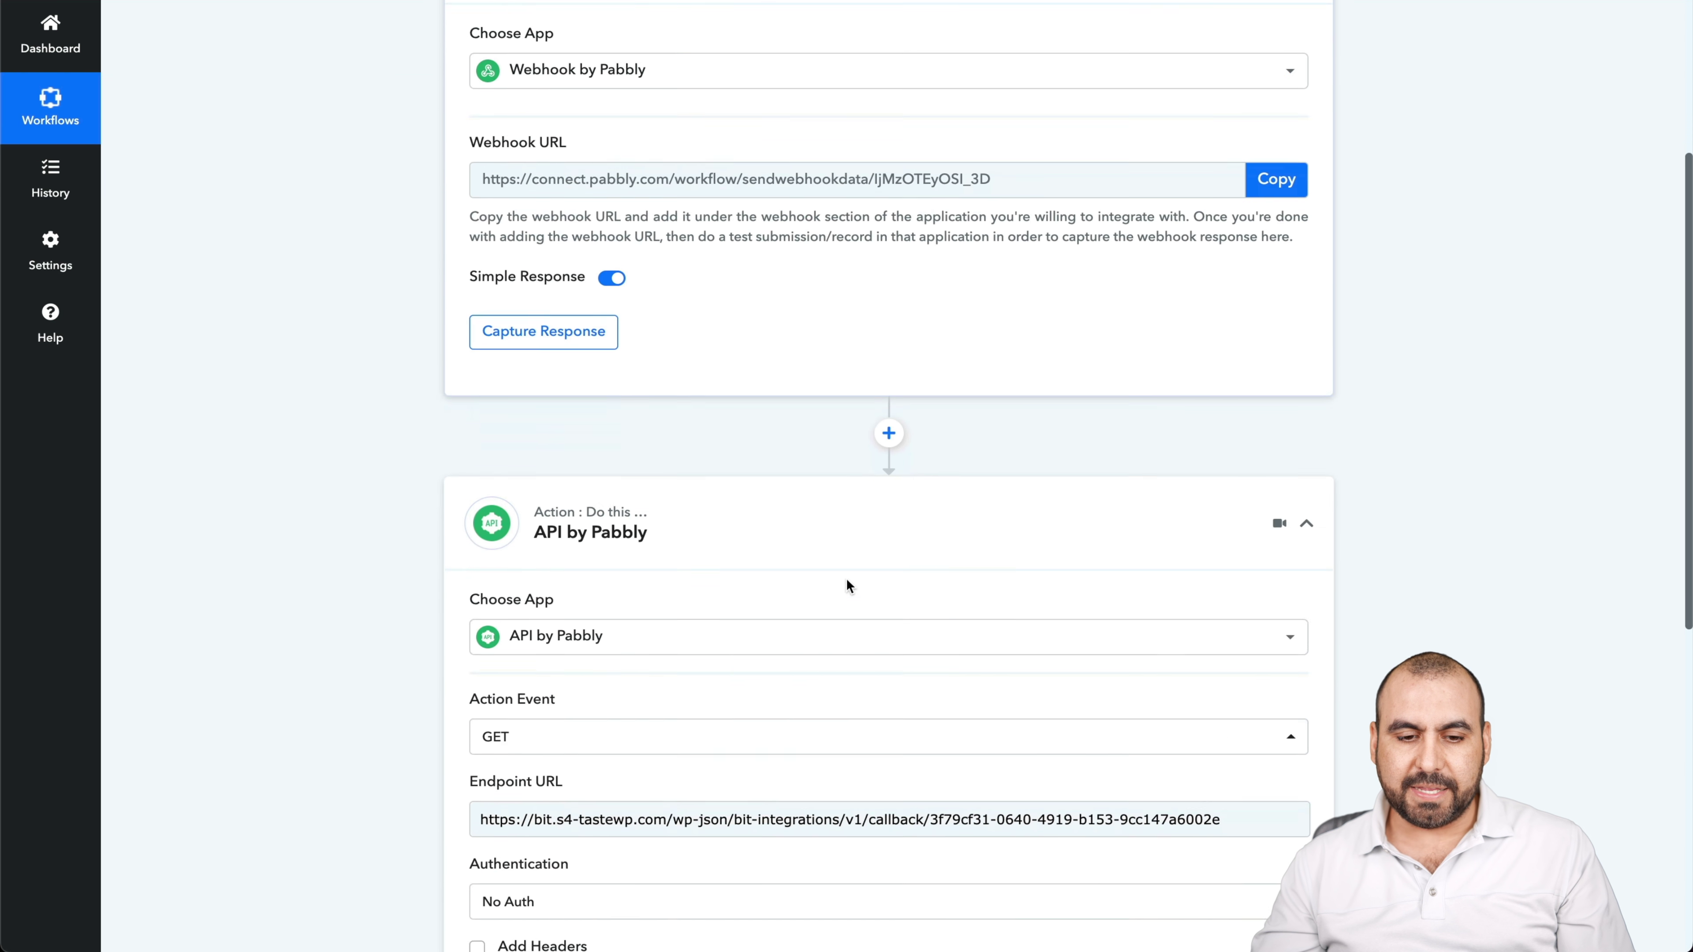
left_click(545, 321)
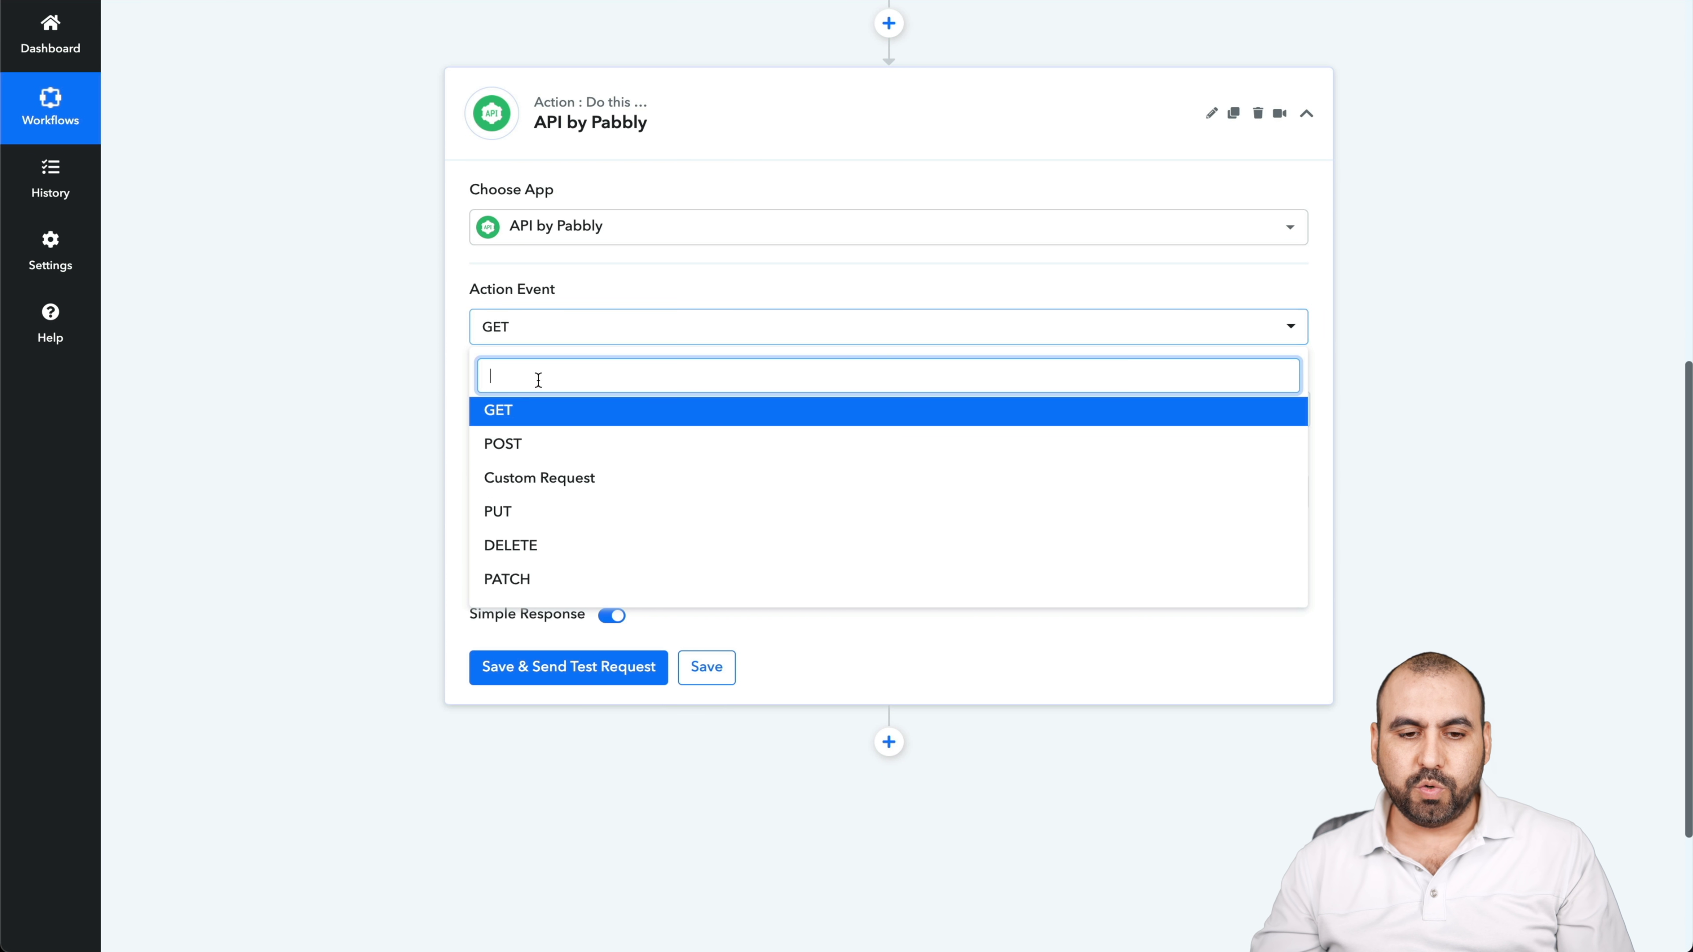
left_click(529, 443)
triple_click(675, 410)
key("ctrl+v")
left_click(381, 504)
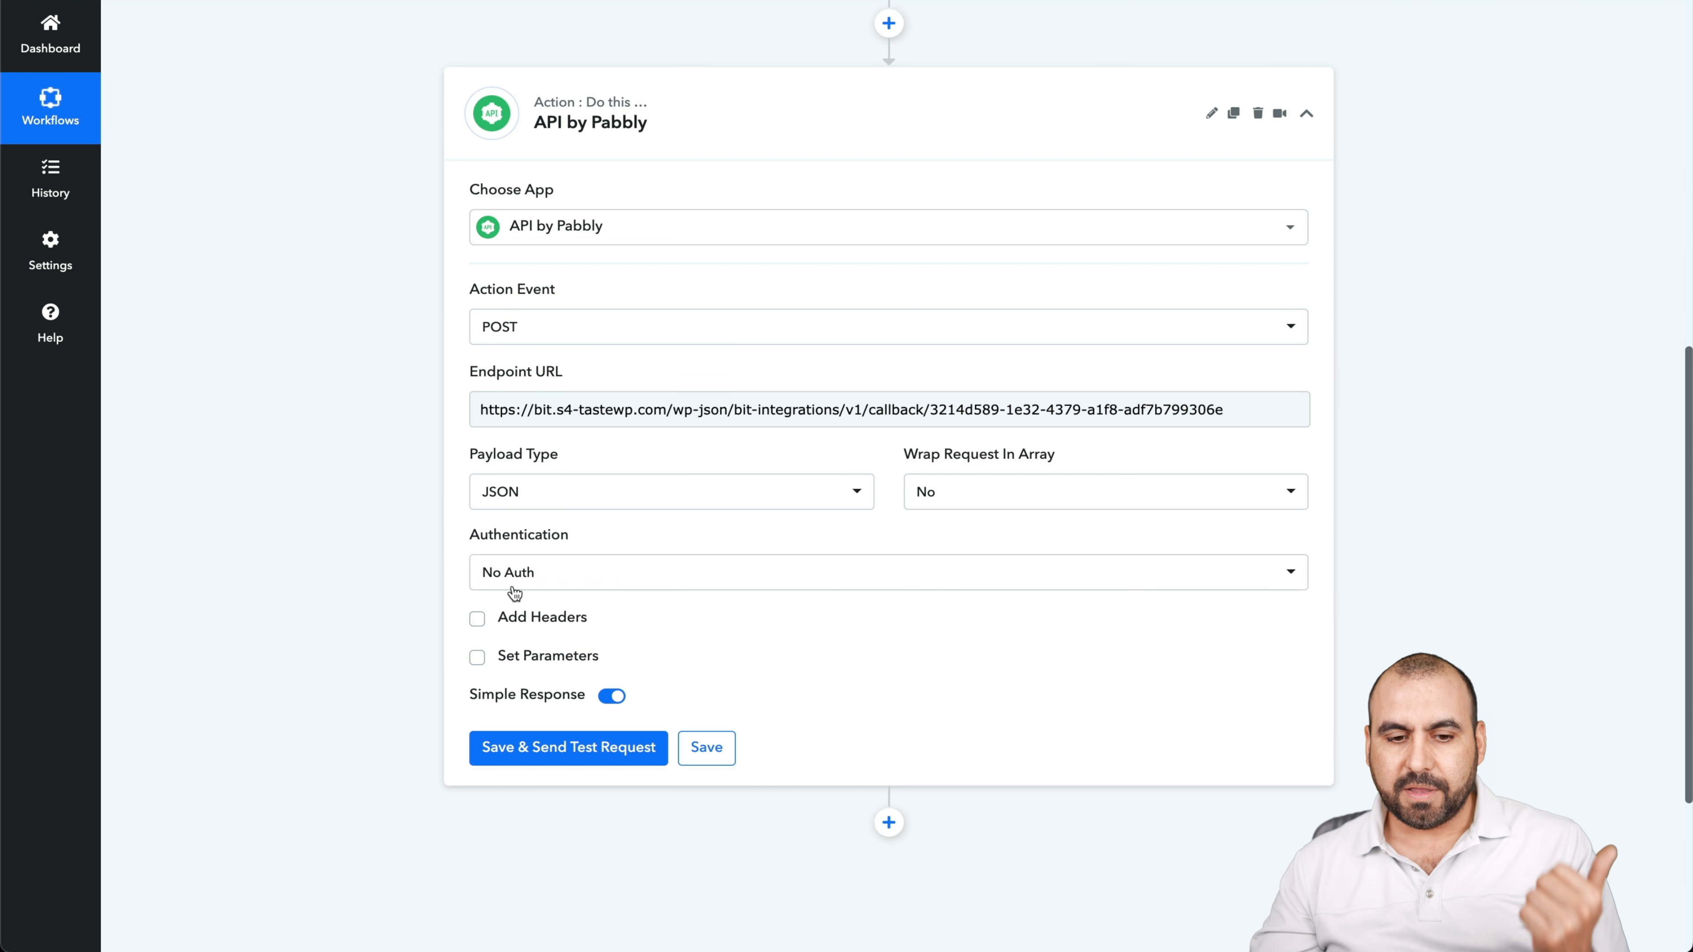
Enable Set Parameters and add parameter labels 'name' and 'email'
left_click(477, 658)
left_click(557, 703)
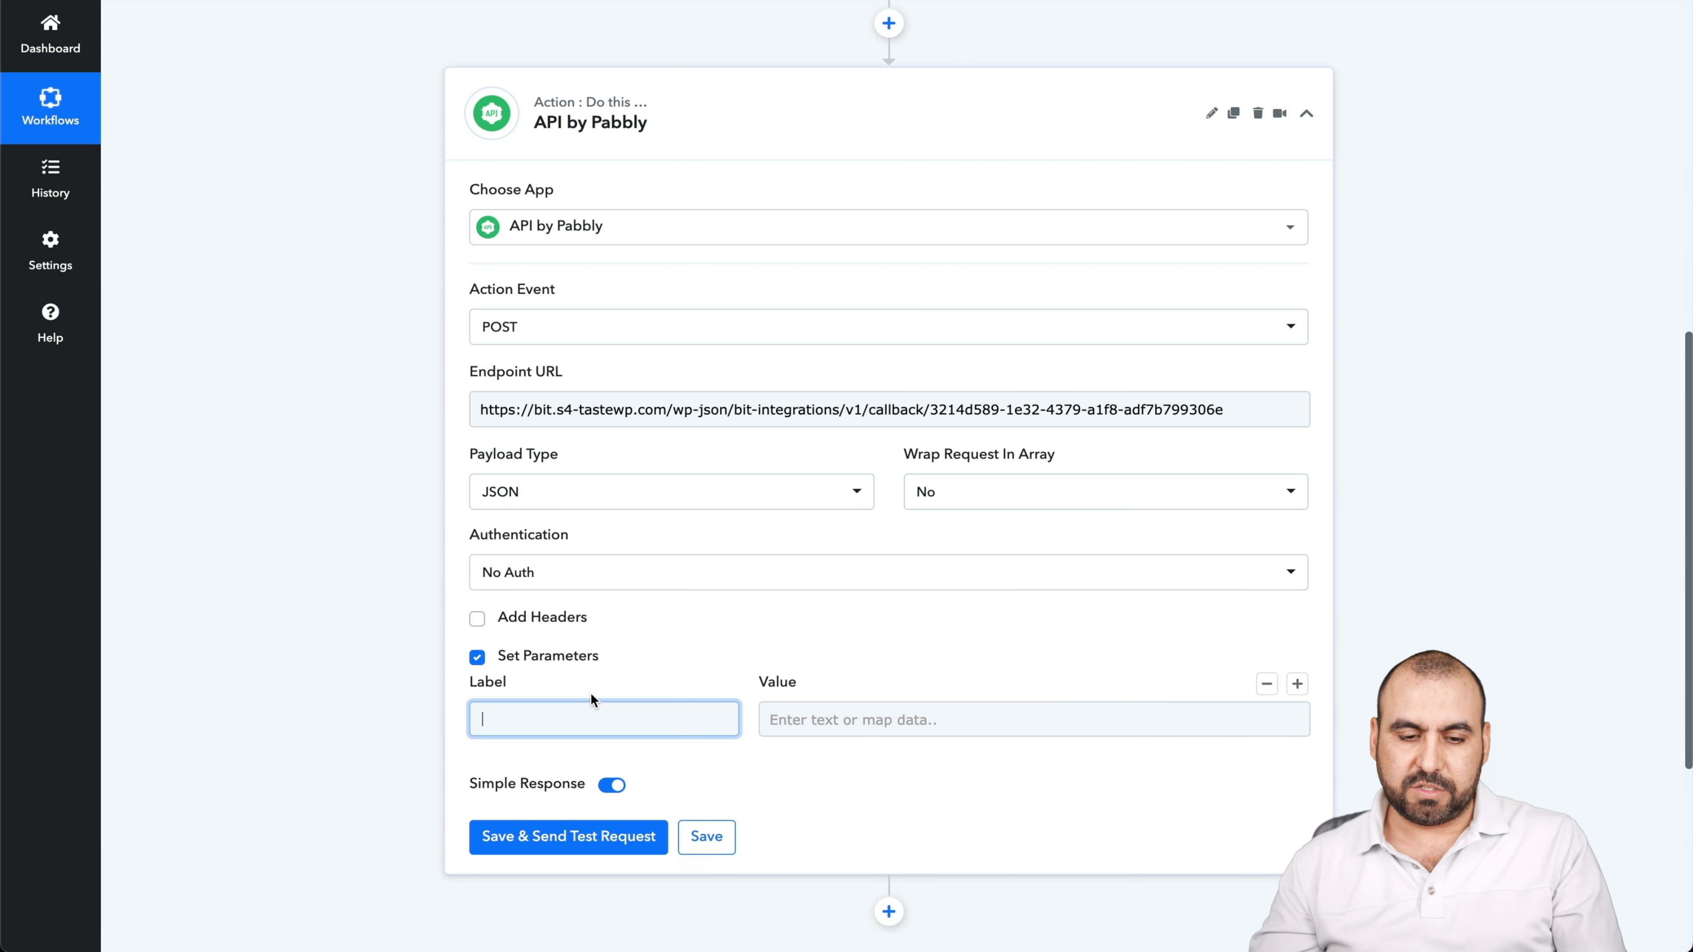
scroll(593, 704, "down", 1)
type("nqm")
key("BackSpace")
key("BackSpace")
type("ame")
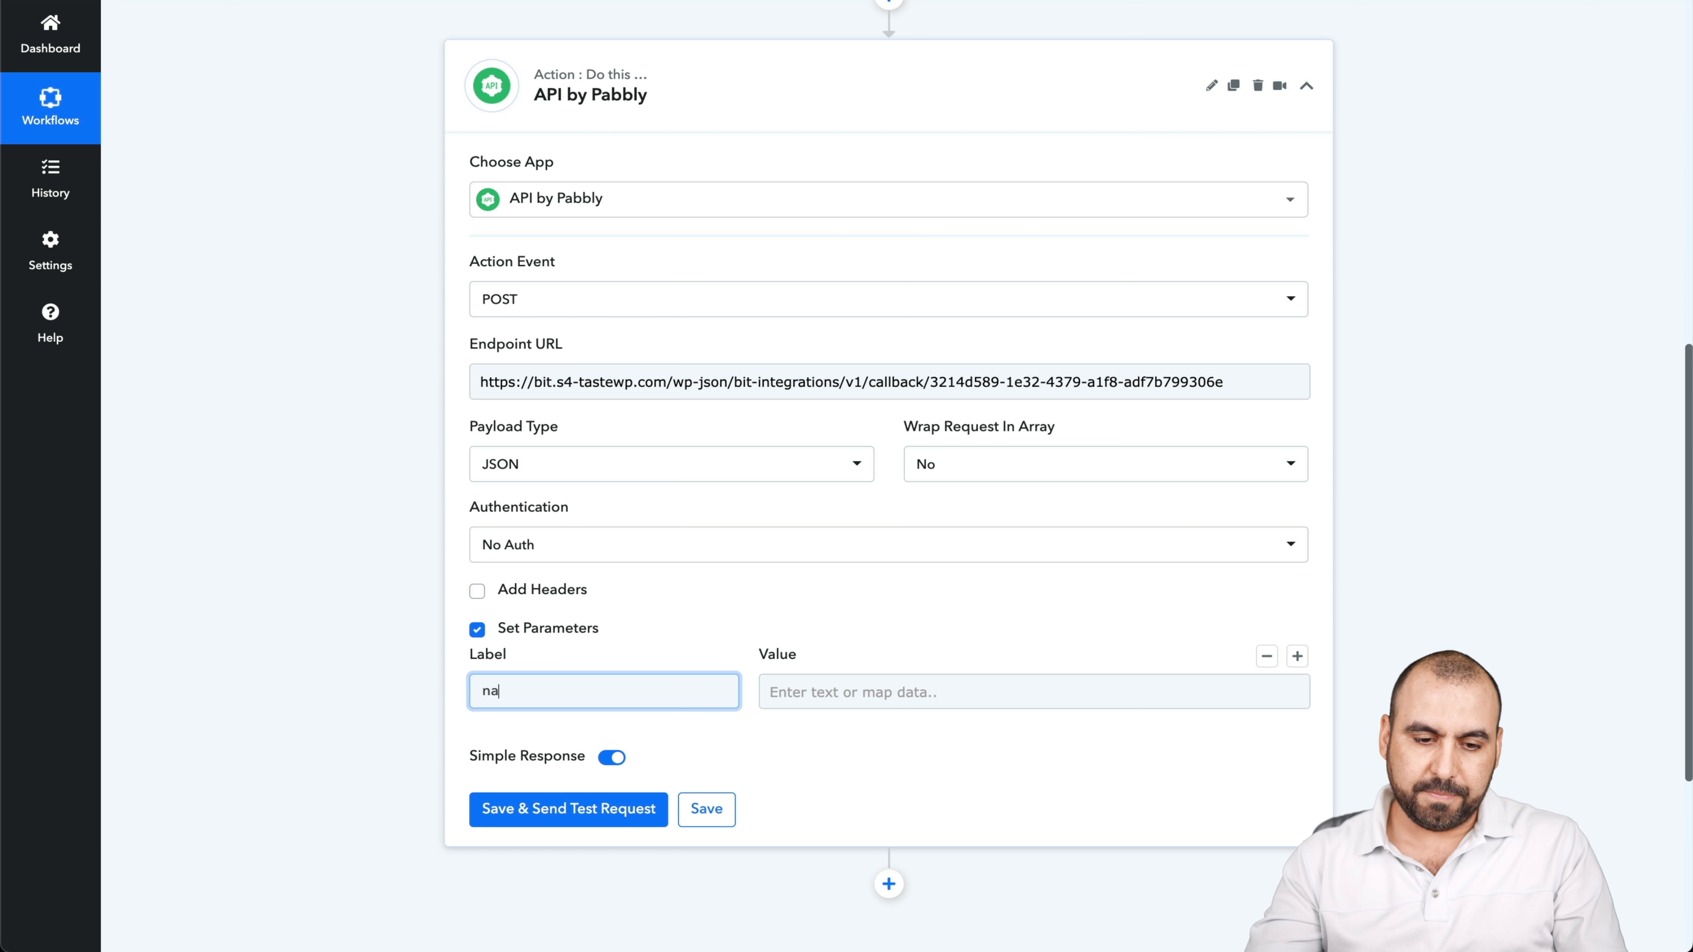
left_click(1296, 658)
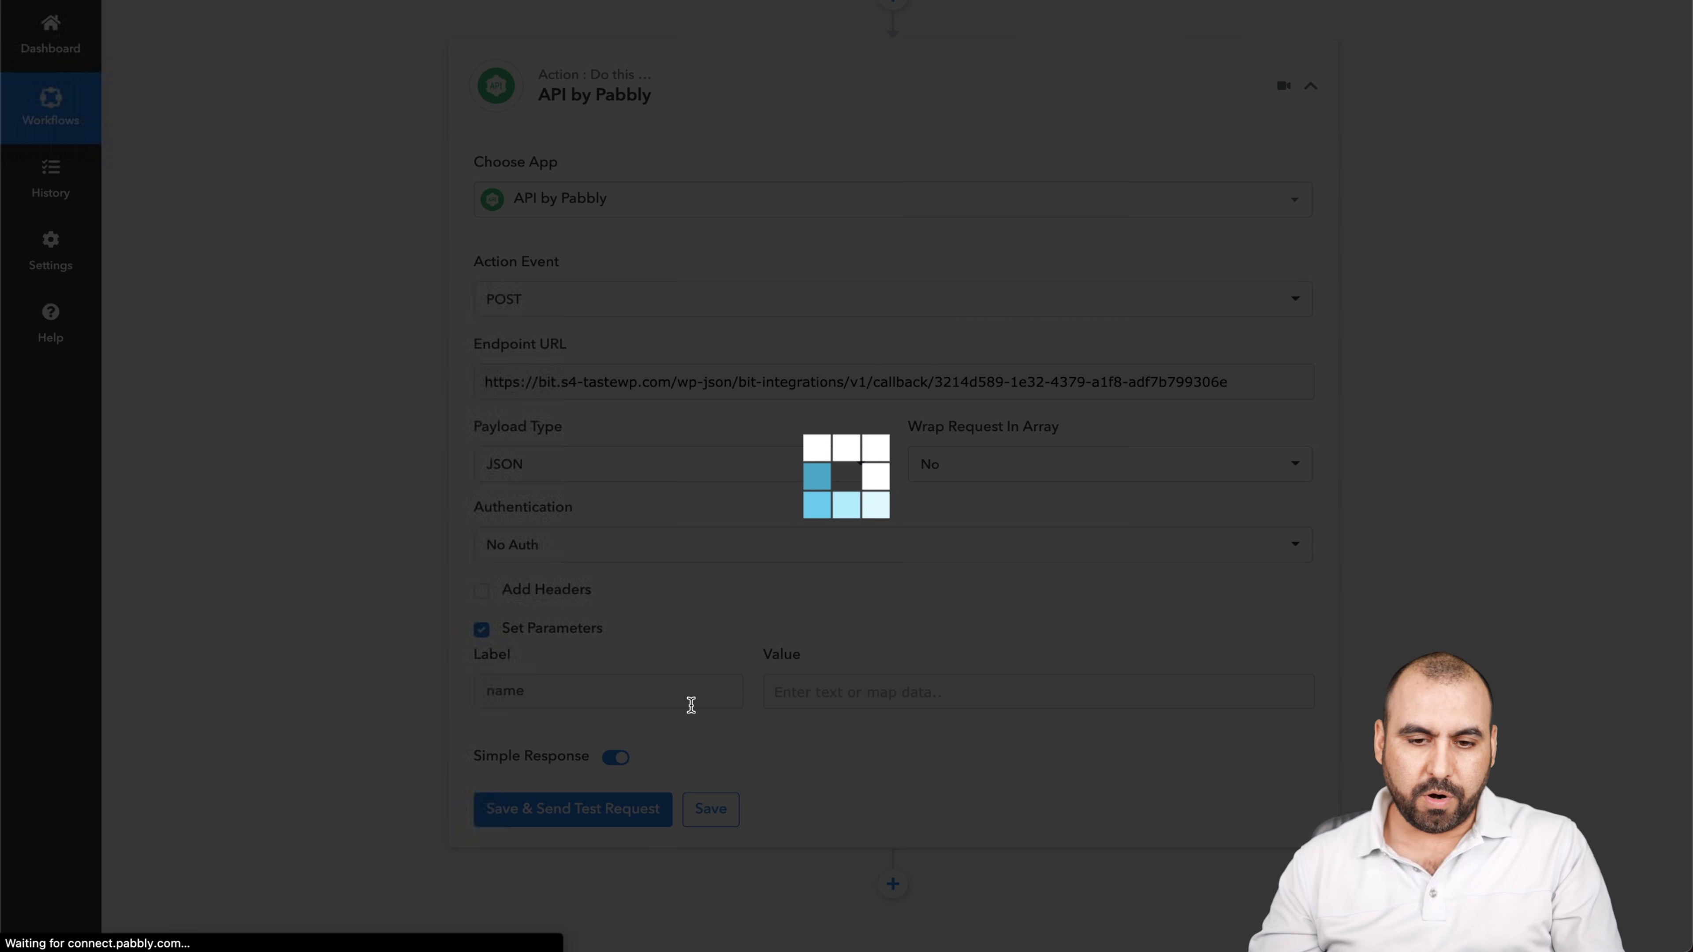
left_click(568, 774)
type("email")
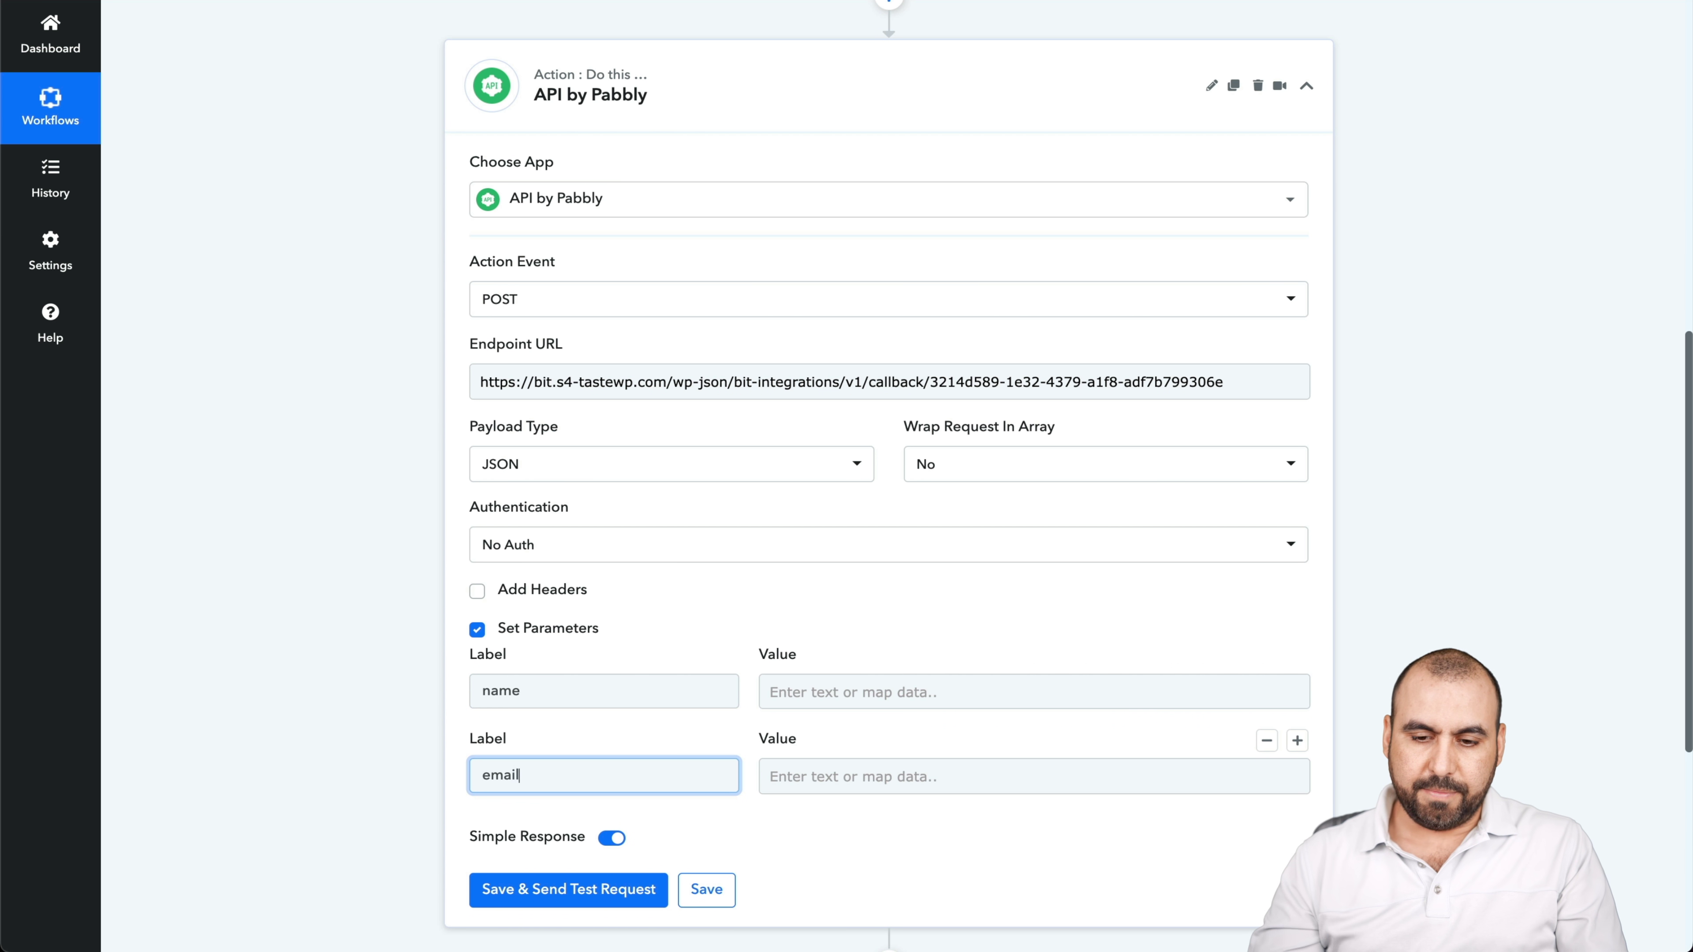
left_click(883, 690)
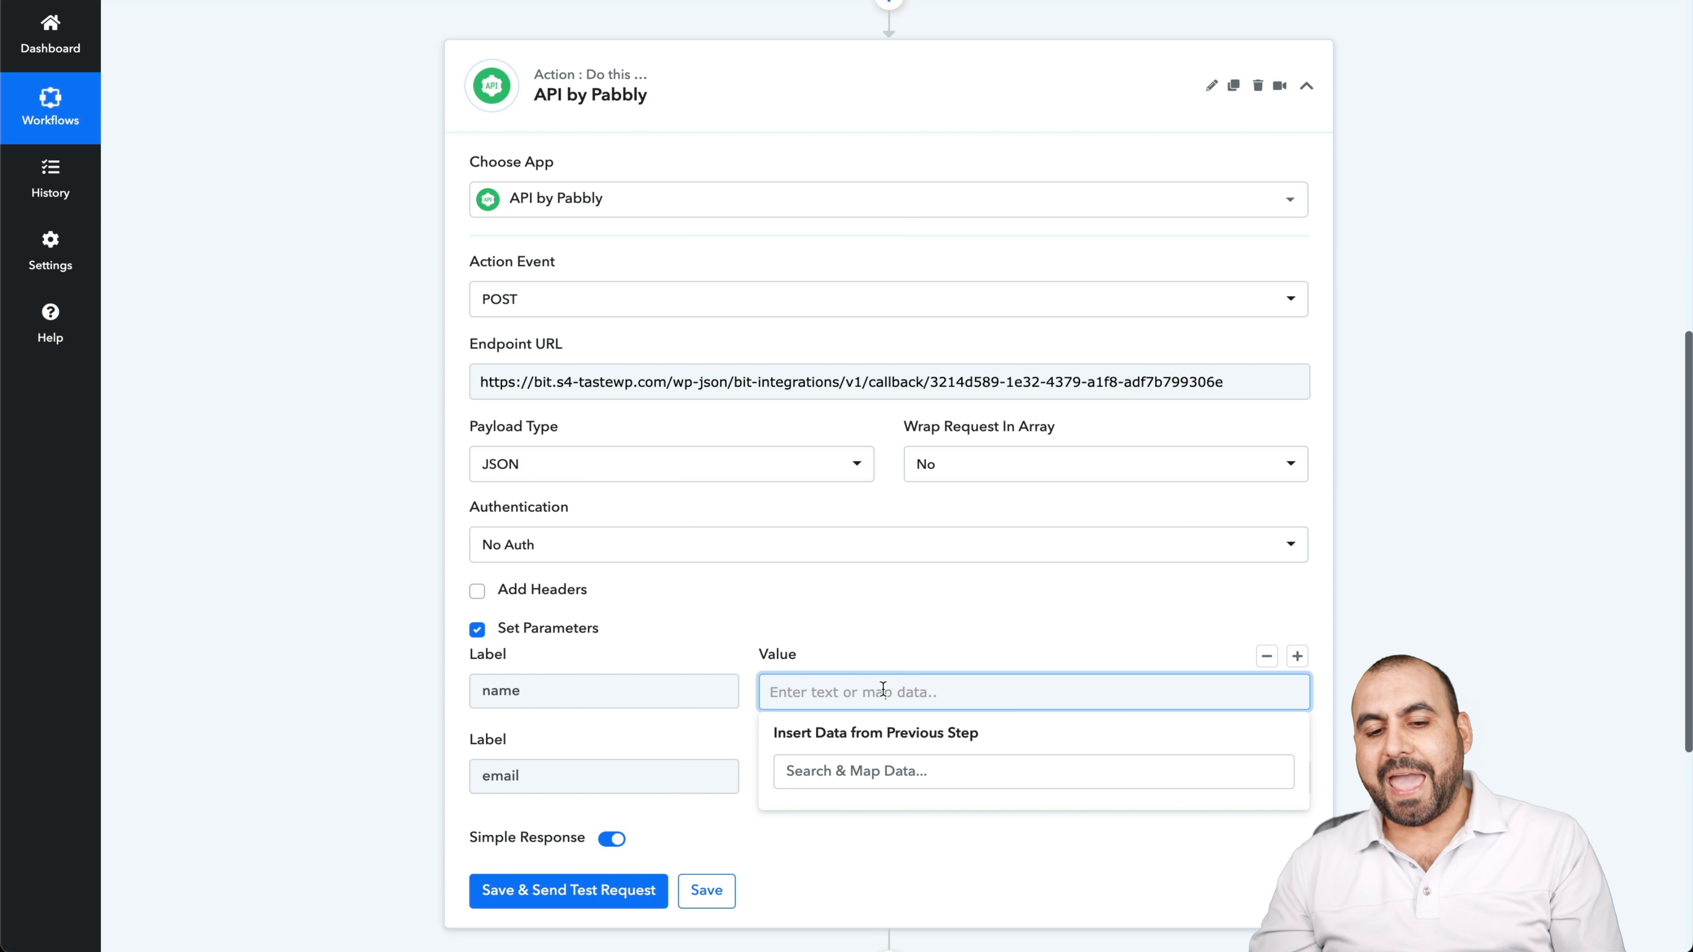
scroll(829, 656, "up", 10)
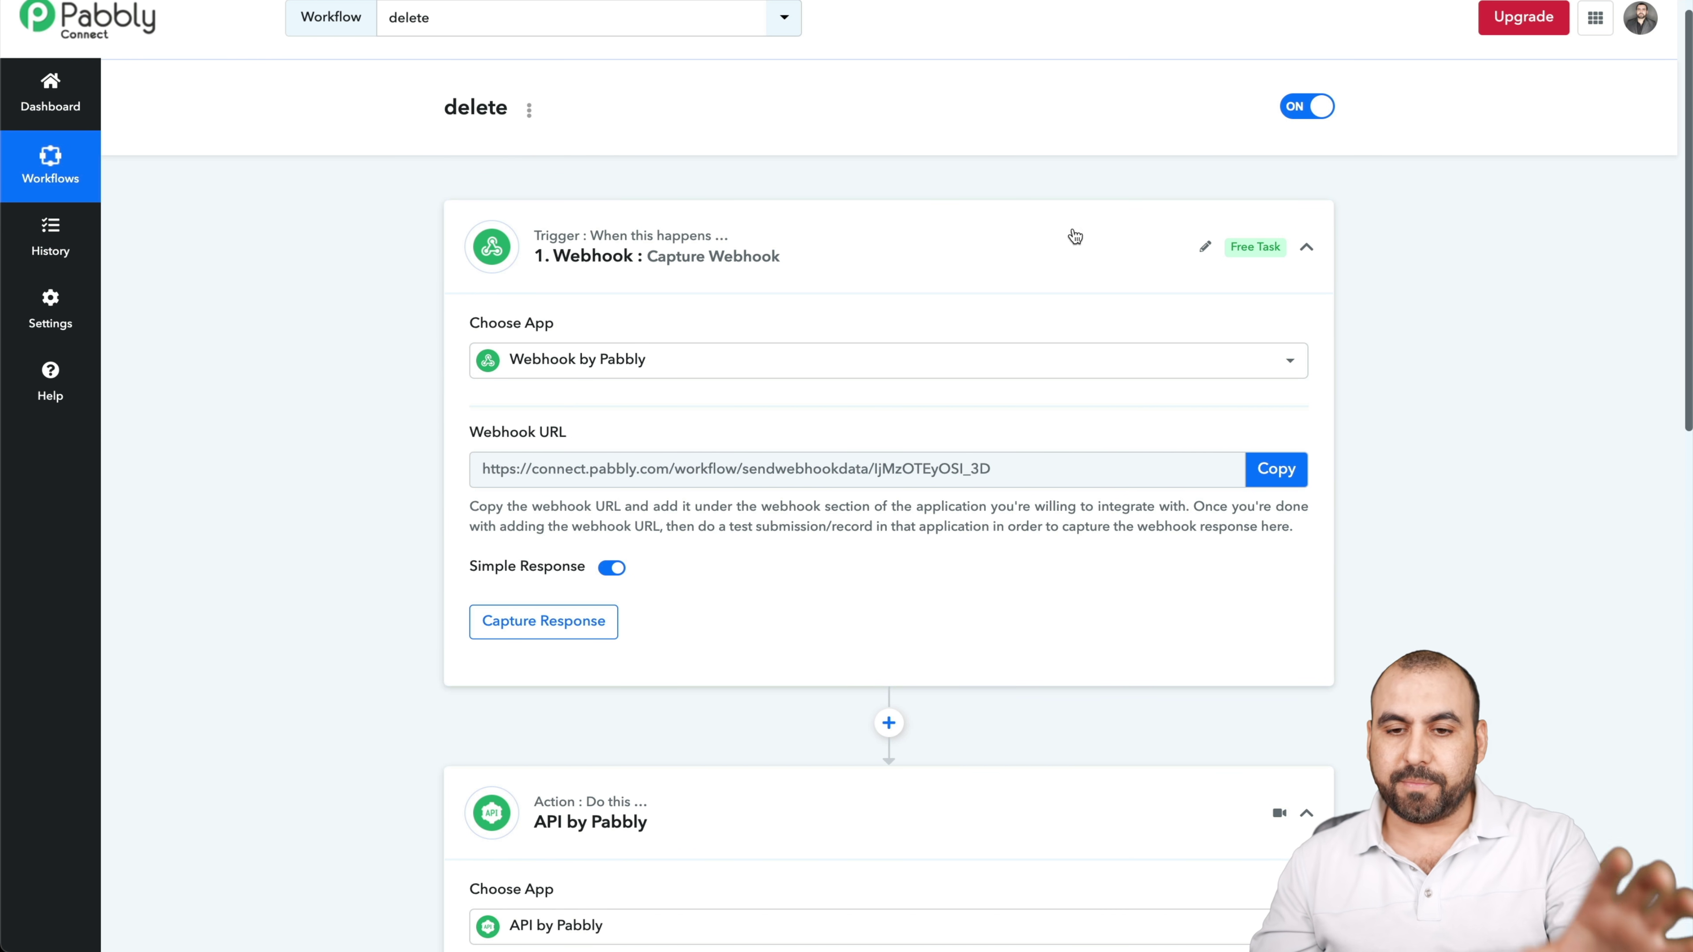
Enter a sample first name as the name value and fill the email value field
left_click(673, 359)
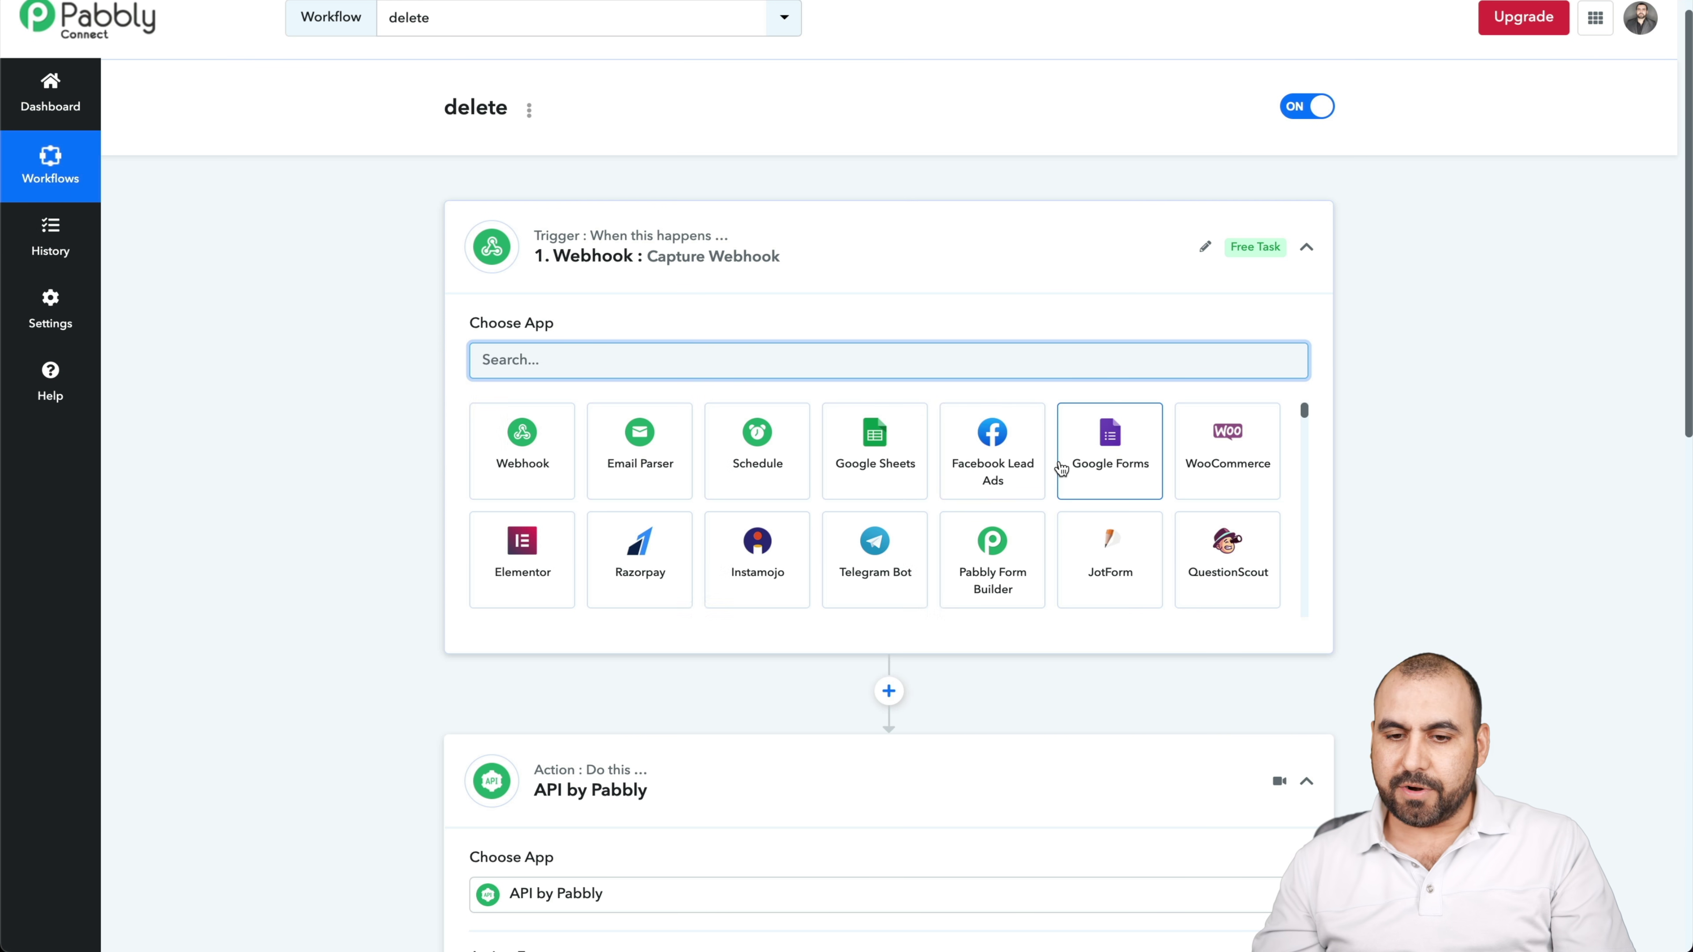
scroll(1061, 470, "down", 10)
scroll(1061, 470, "down", 4)
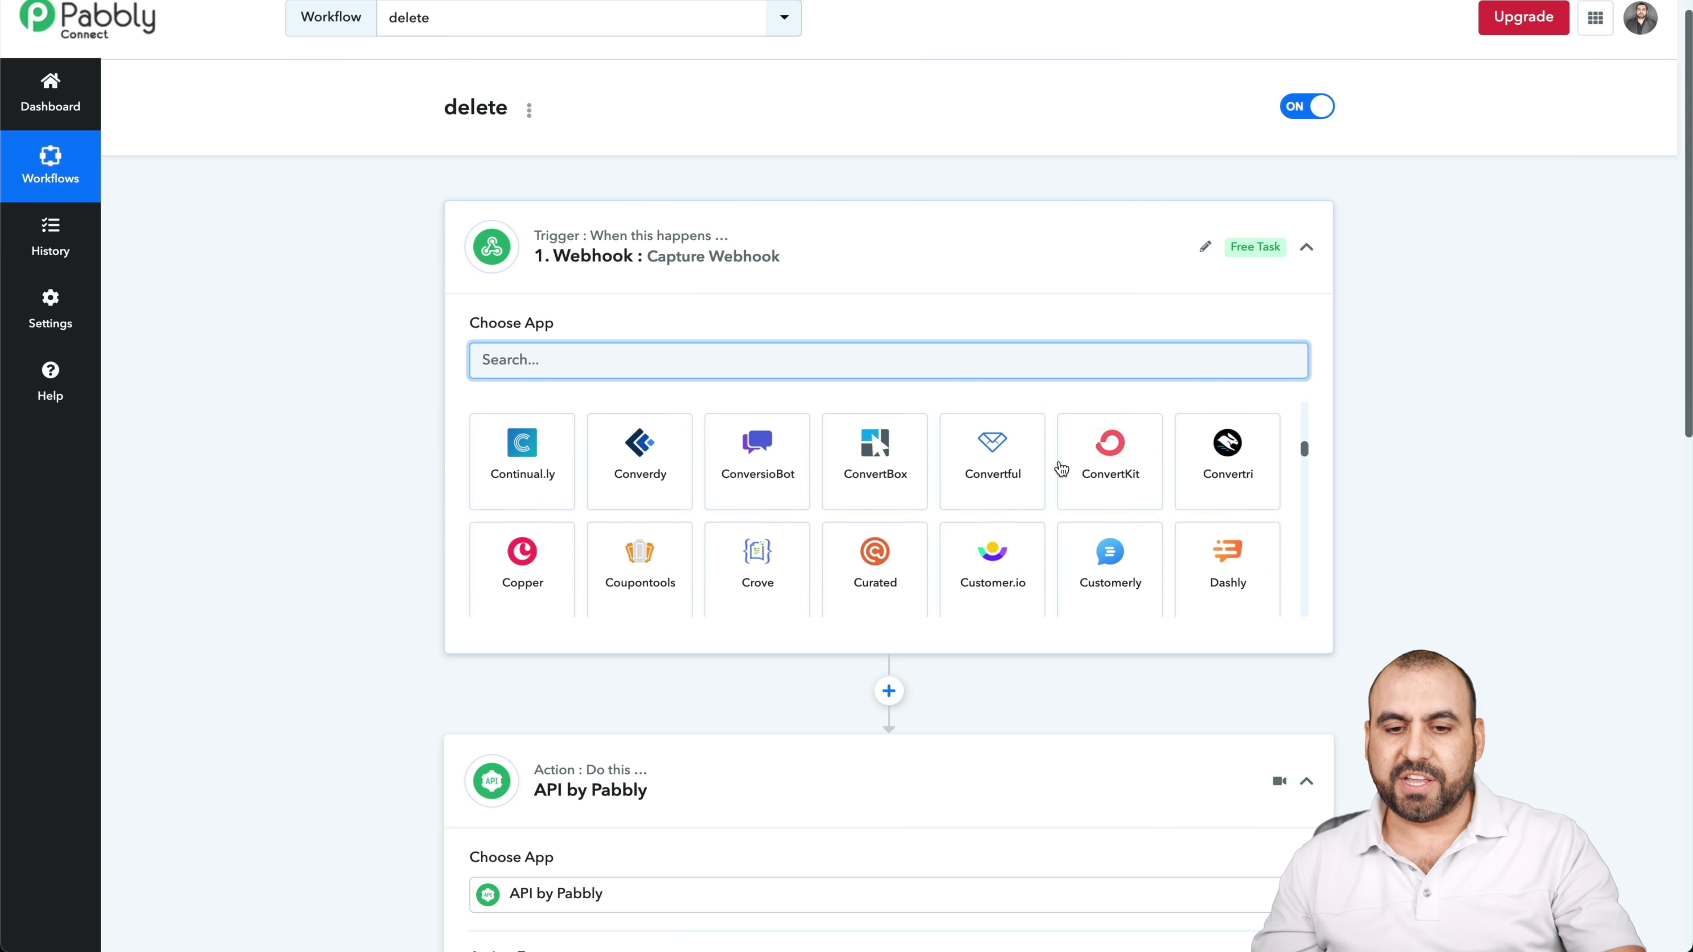
scroll(1061, 470, "down", 2)
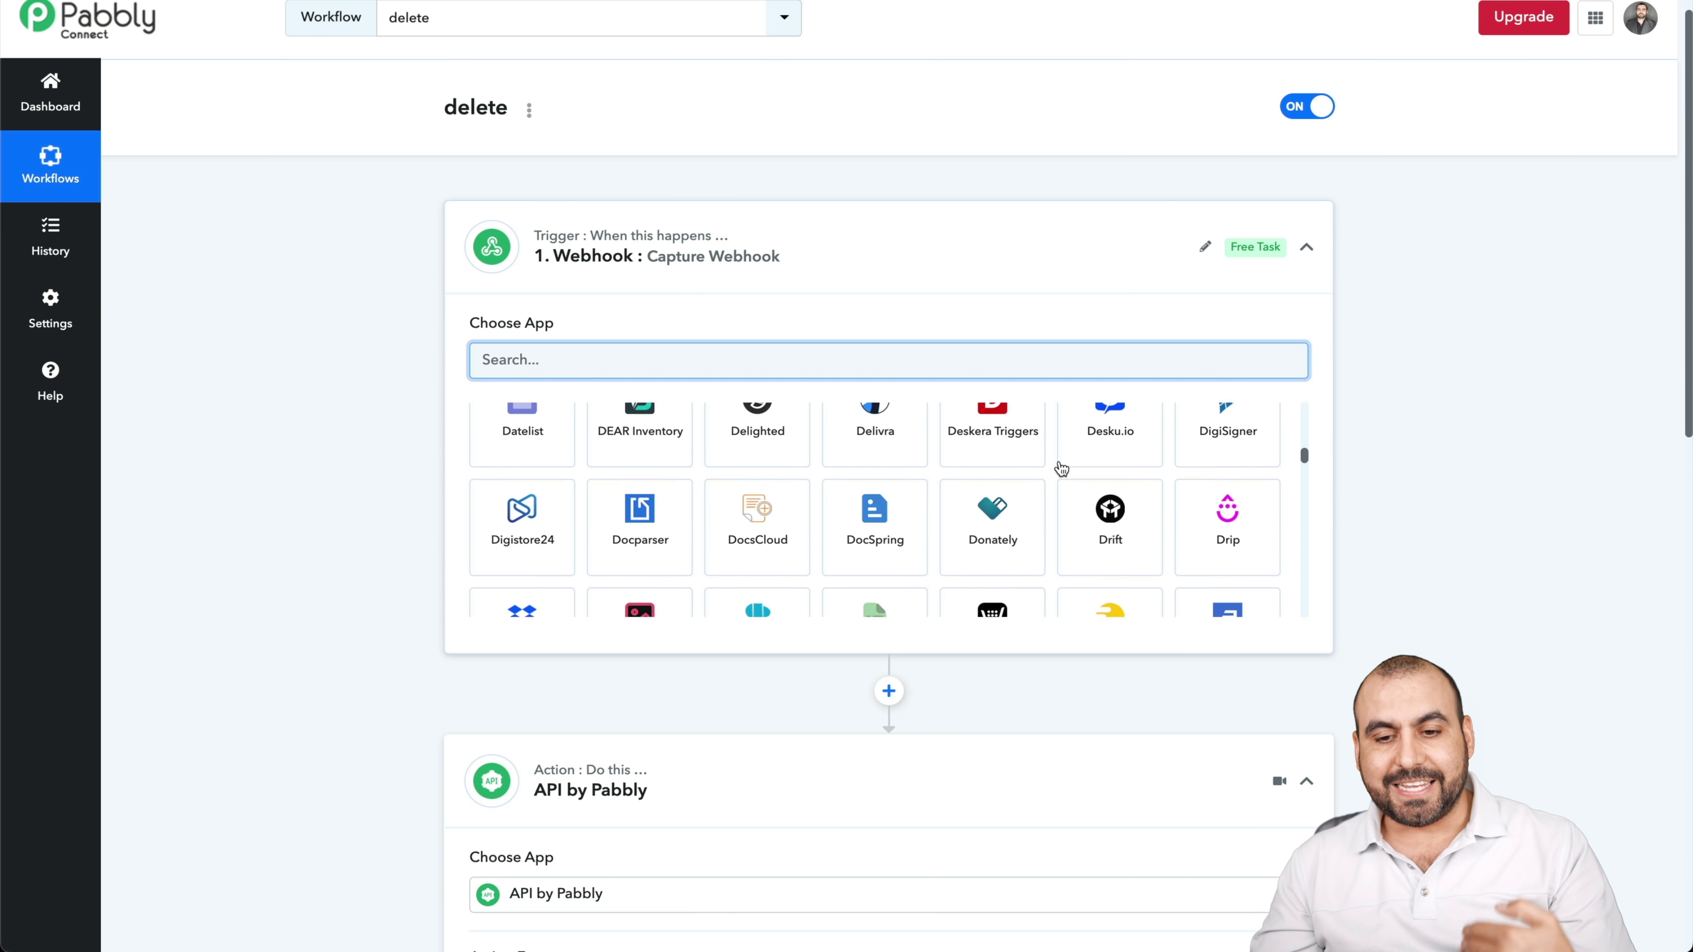
scroll(1343, 528, "down", 6)
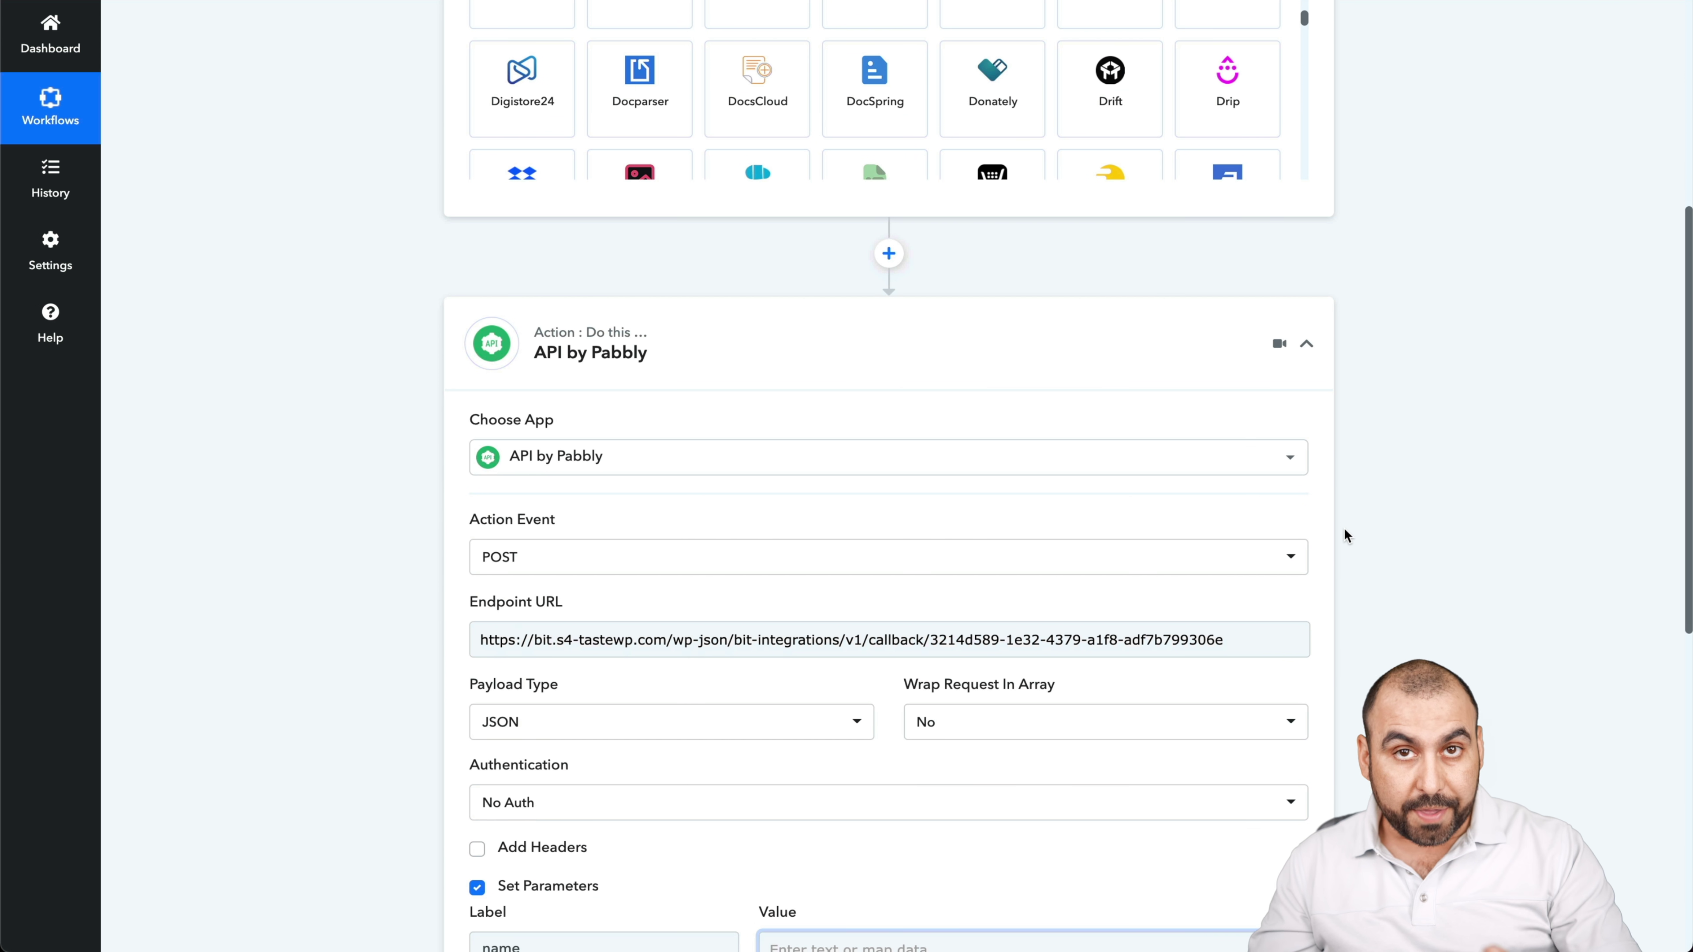
scroll(1344, 528, "down", 5)
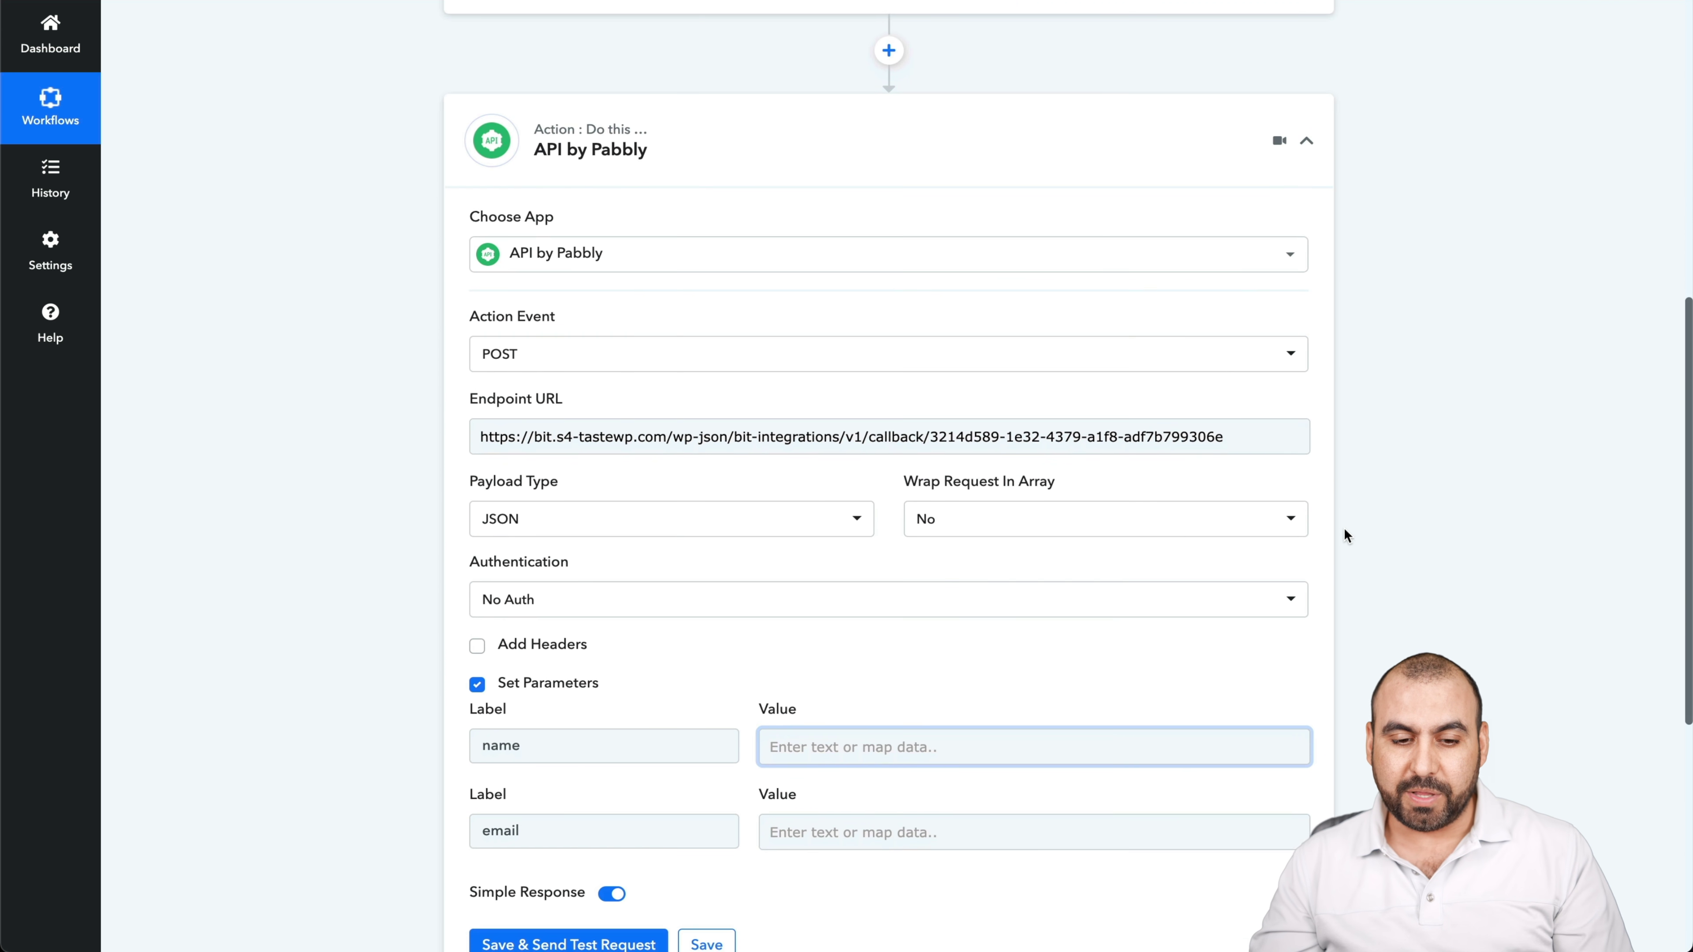
scroll(1344, 530, "down", 1)
left_click(896, 528)
type("jorge")
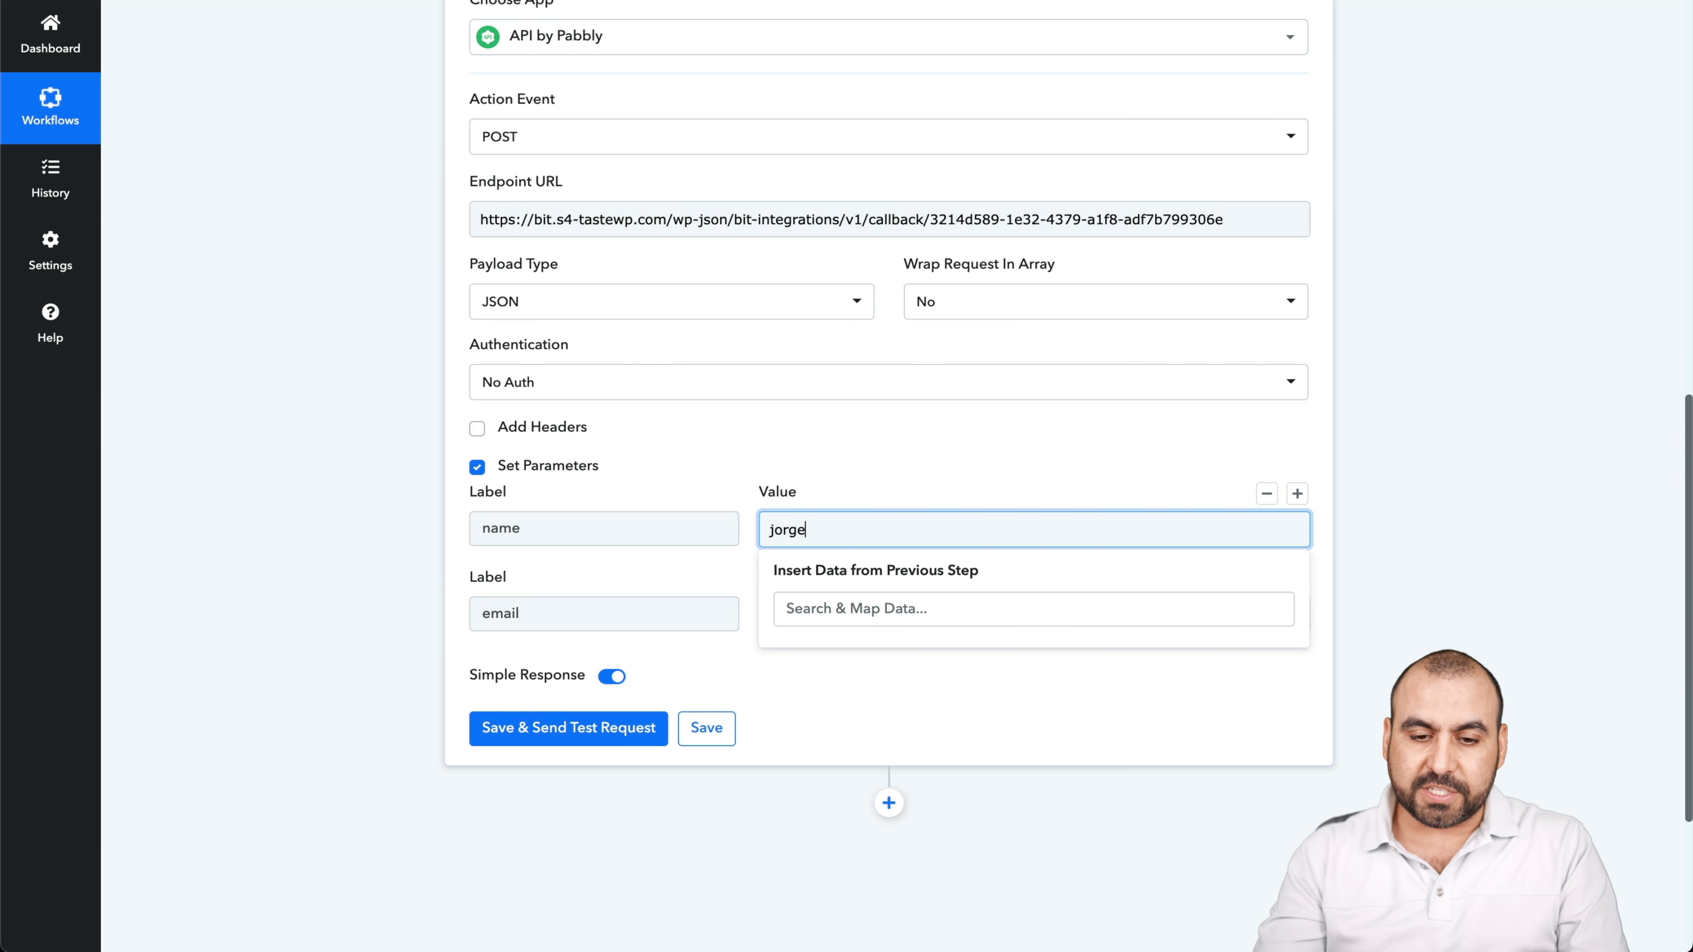
left_click(728, 589)
left_click(850, 600)
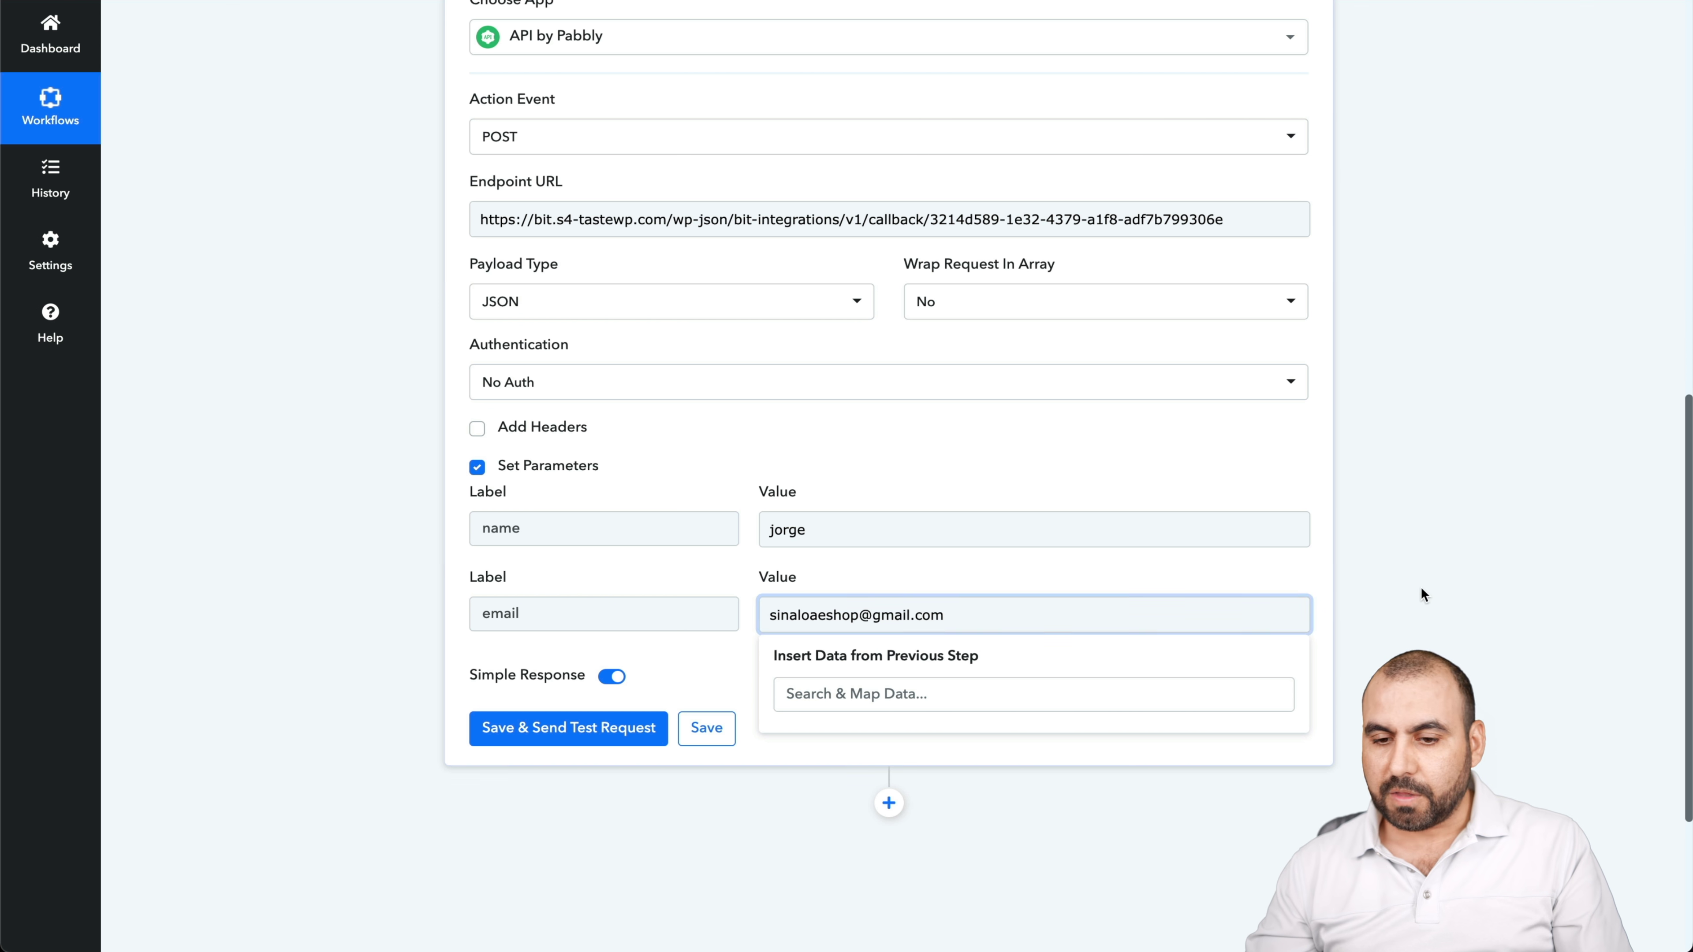
Save and send the test request, then fetch the received data in Bit Integrations
left_click(563, 738)
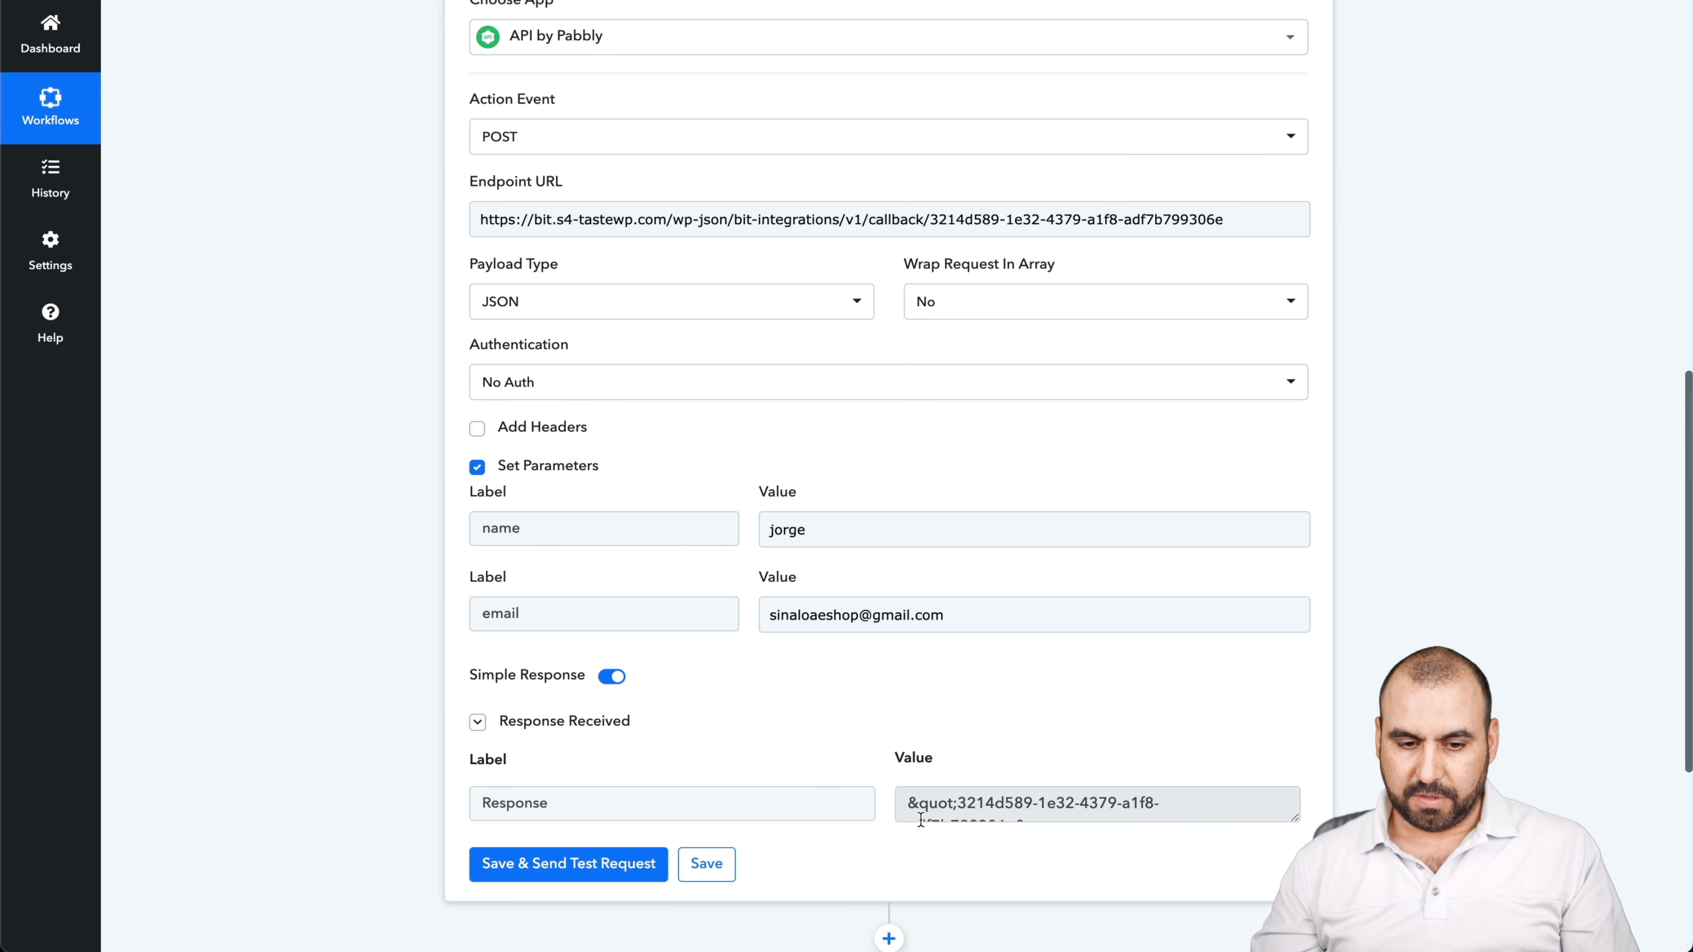
scroll(935, 804, "down", 1)
scroll(935, 803, "up", 1)
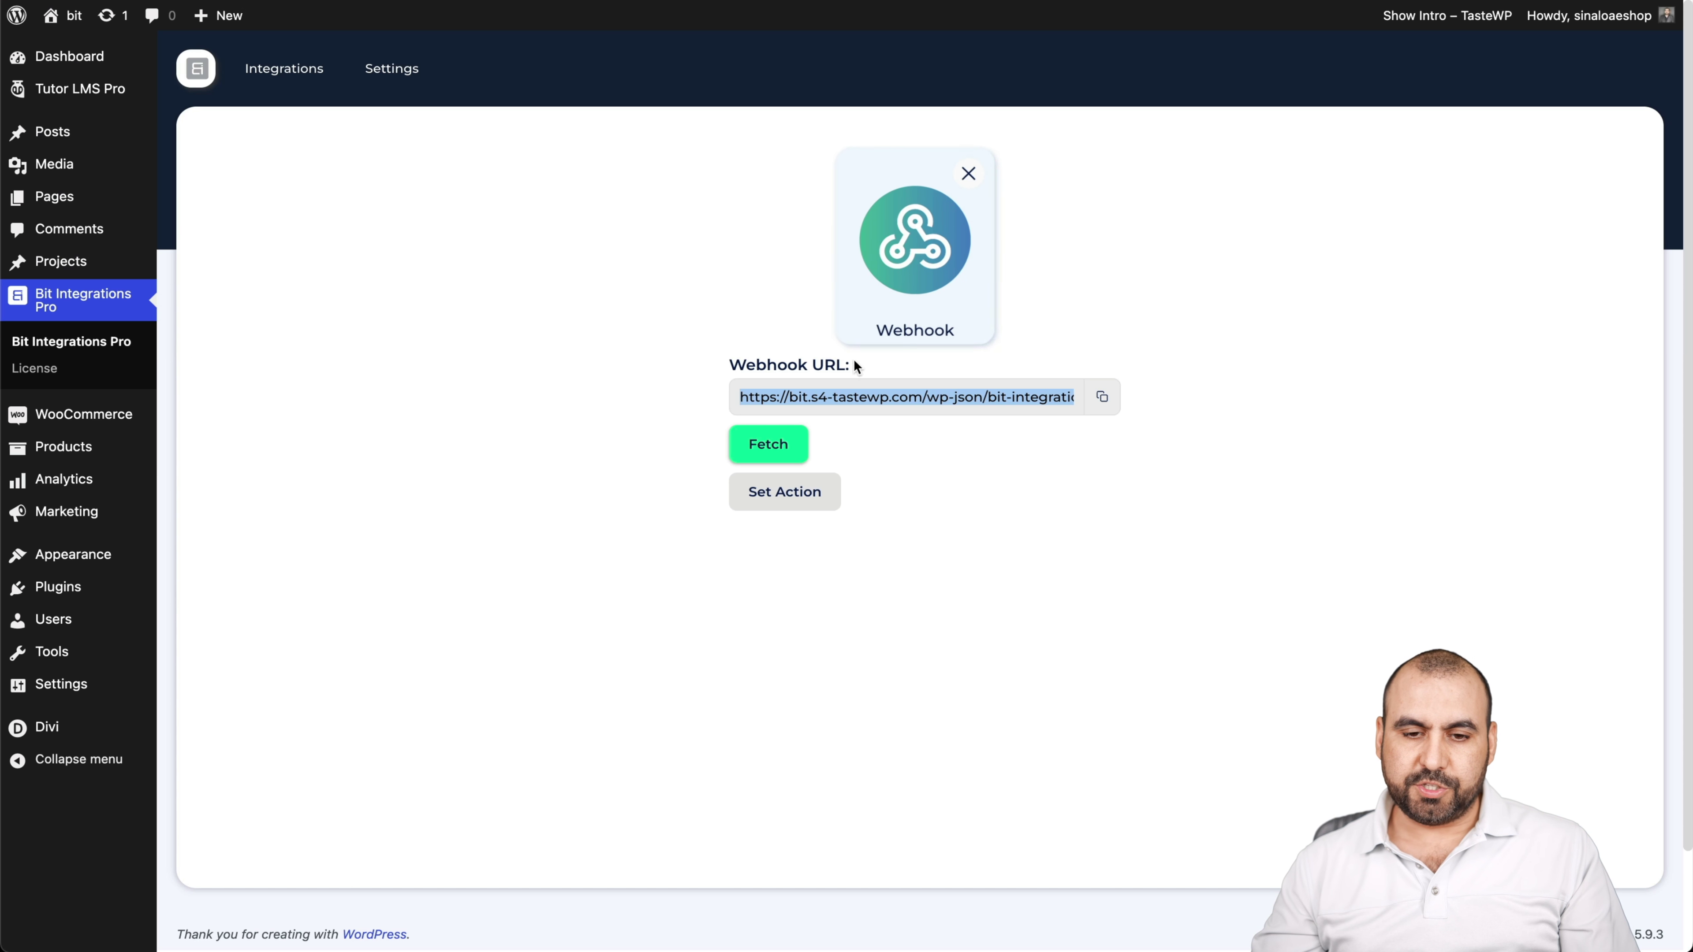
left_click(773, 443)
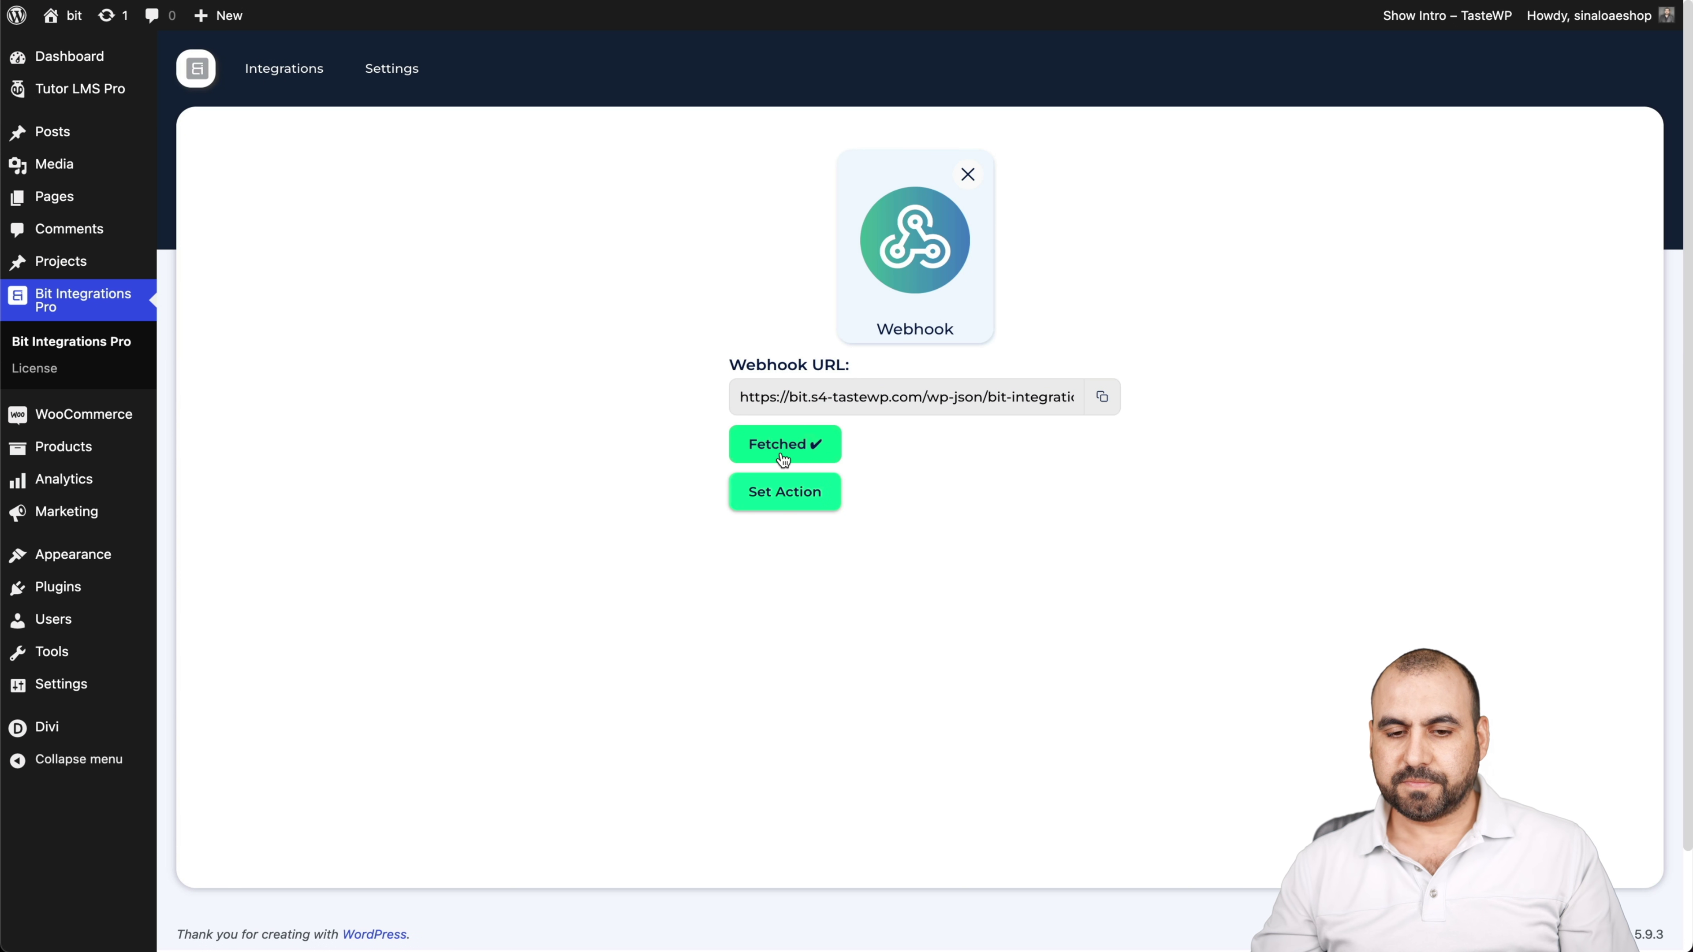
Bring up the action apps grid for the webhook-triggered integration
left_click(828, 495)
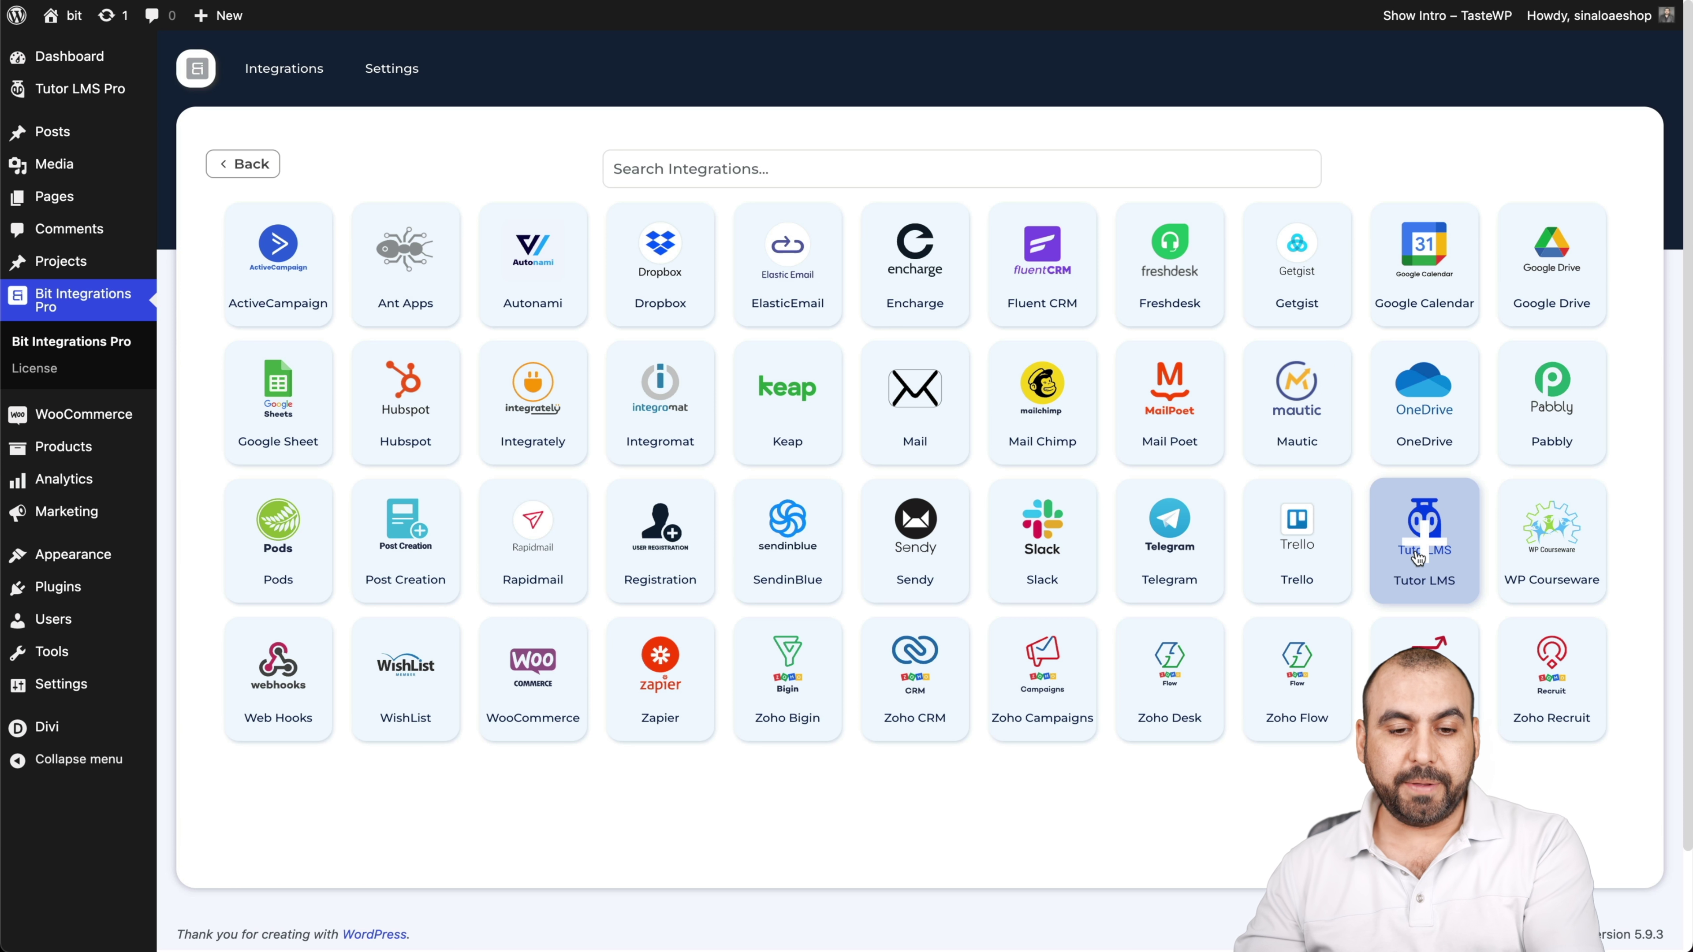
Choose Registration as the action and map the incoming email field to Email
left_click(662, 566)
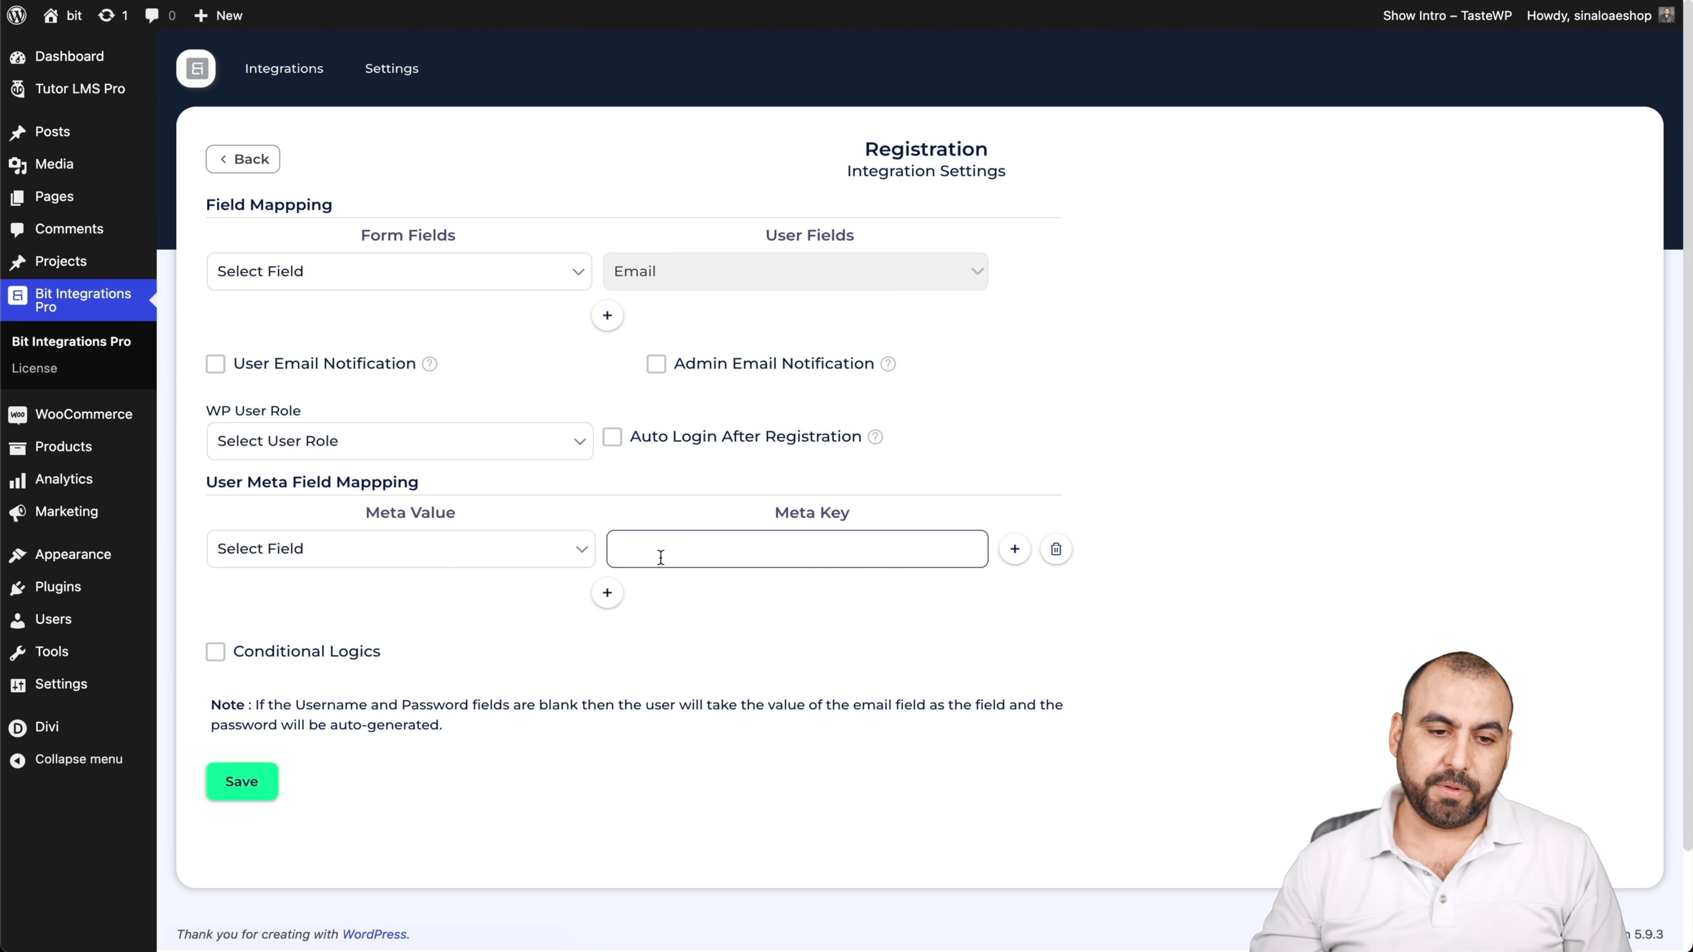
left_click(398, 270)
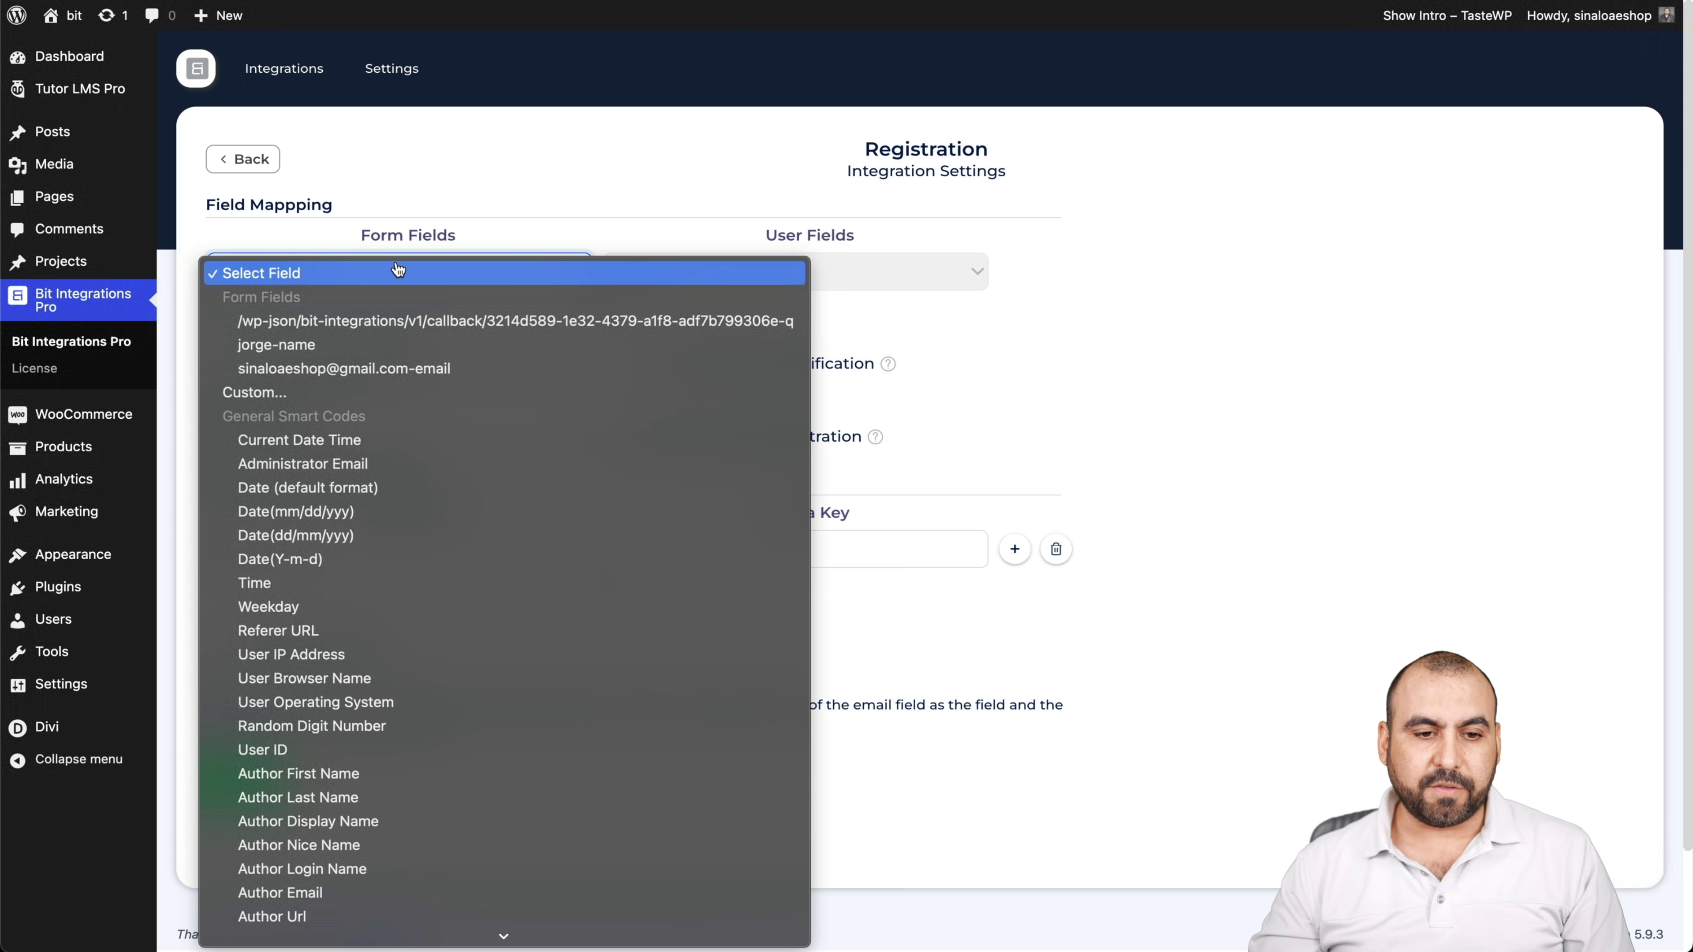
left_click(280, 350)
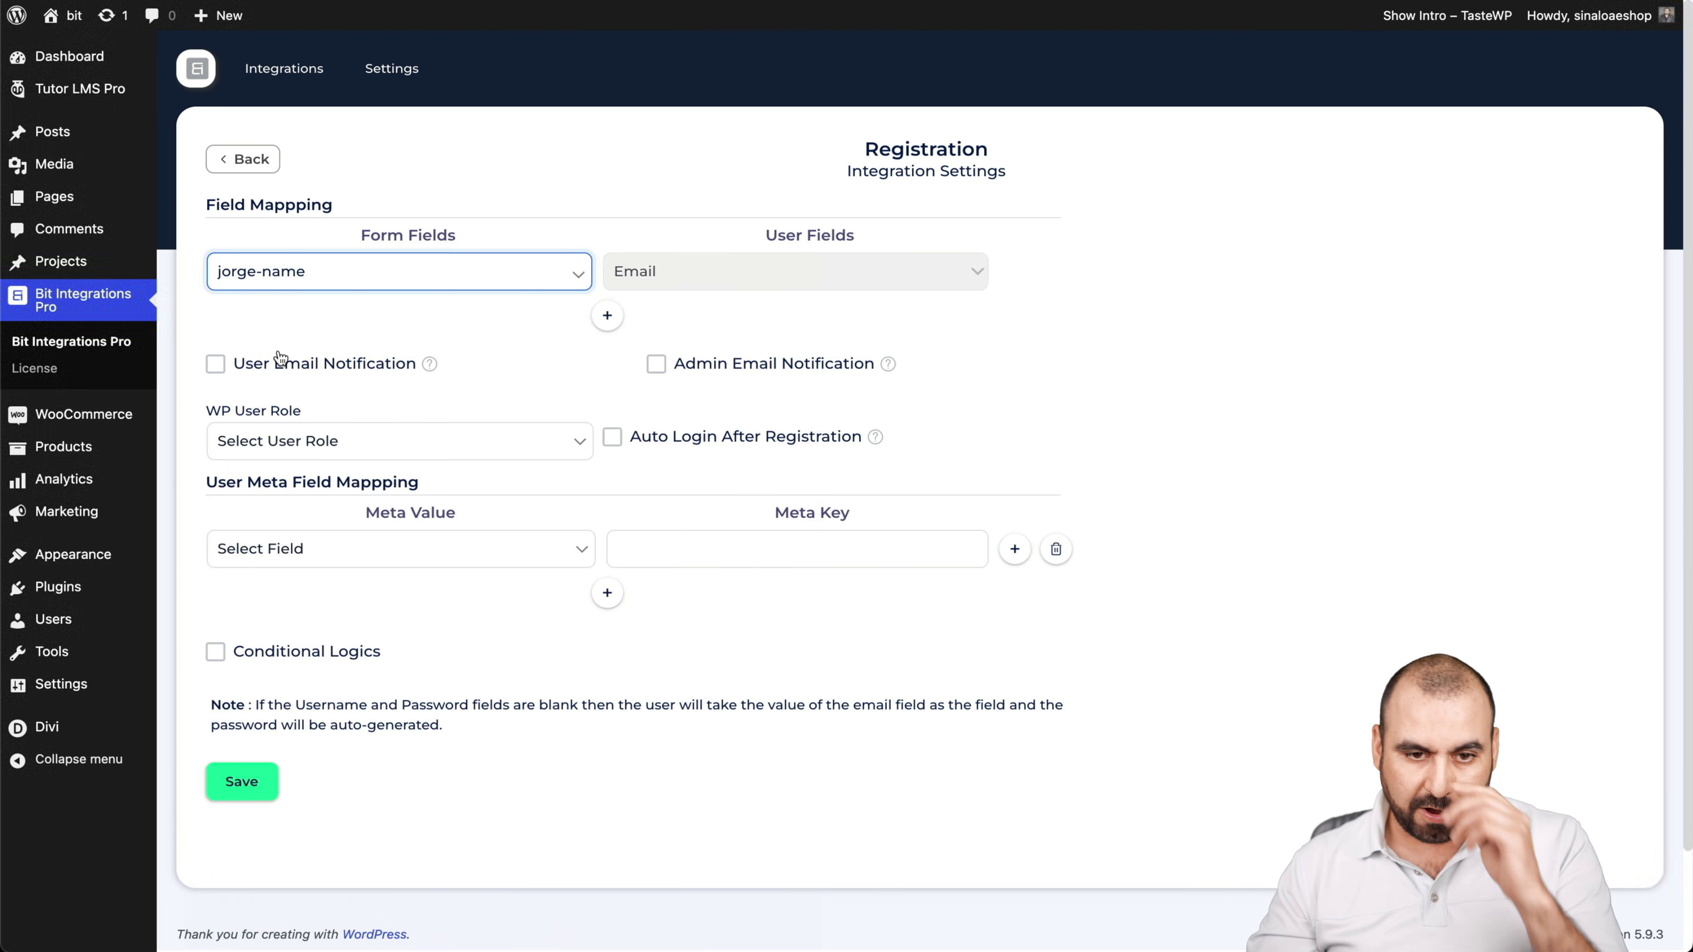
left_click(716, 280)
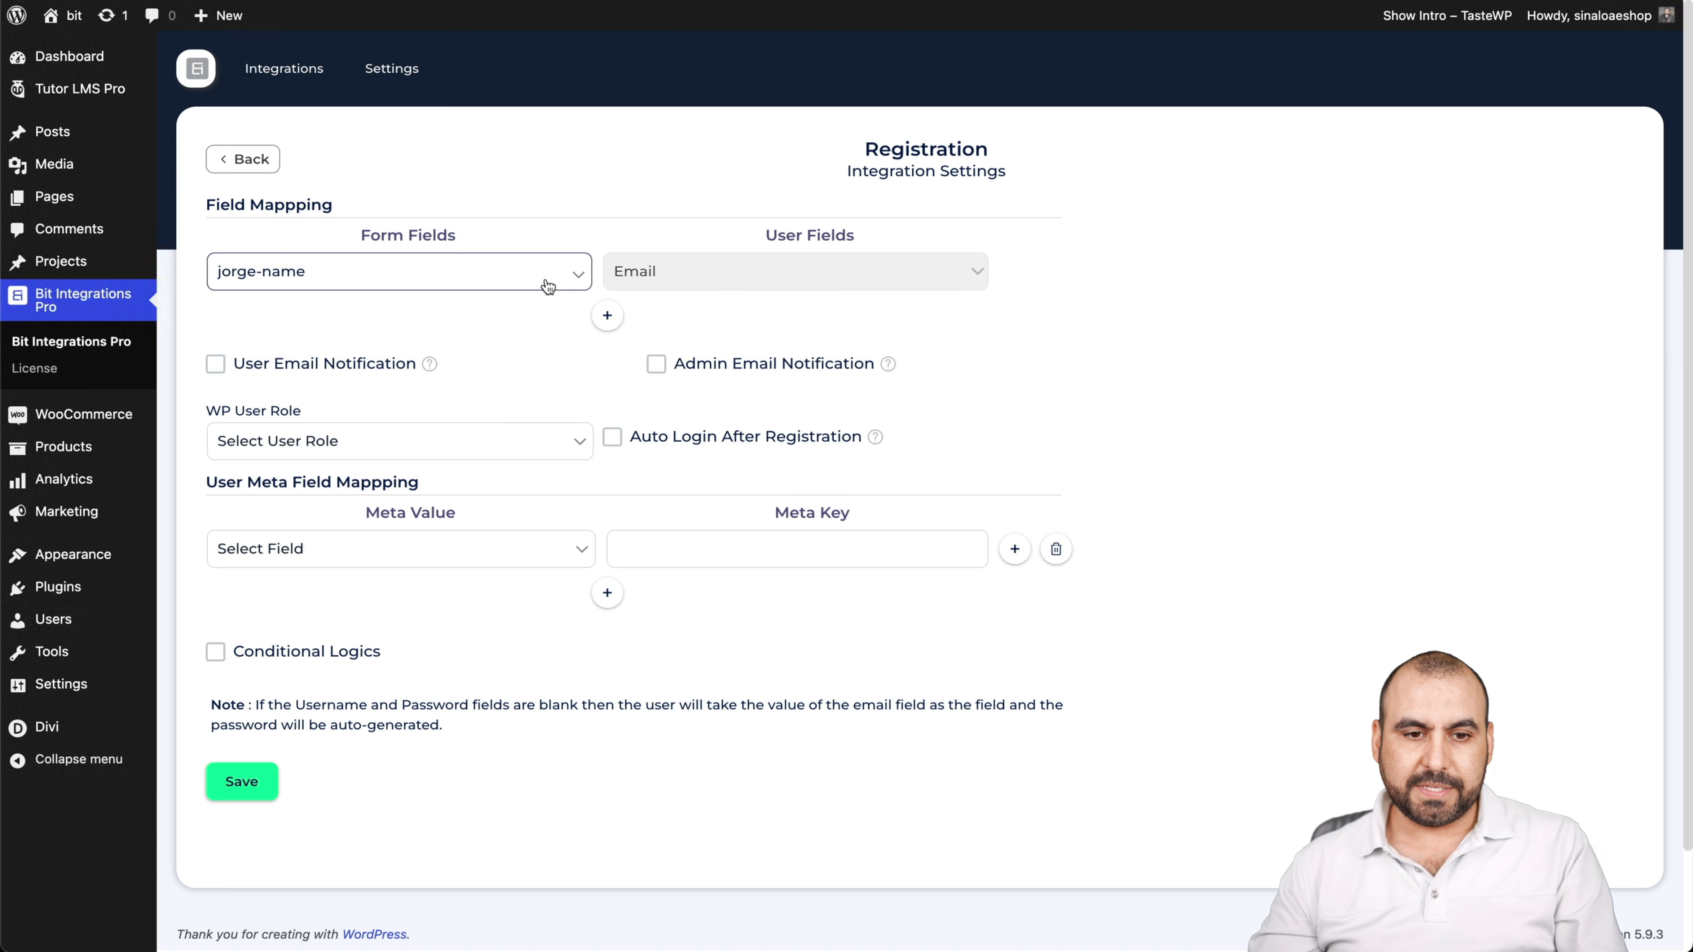
left_click(557, 290)
left_click(397, 302)
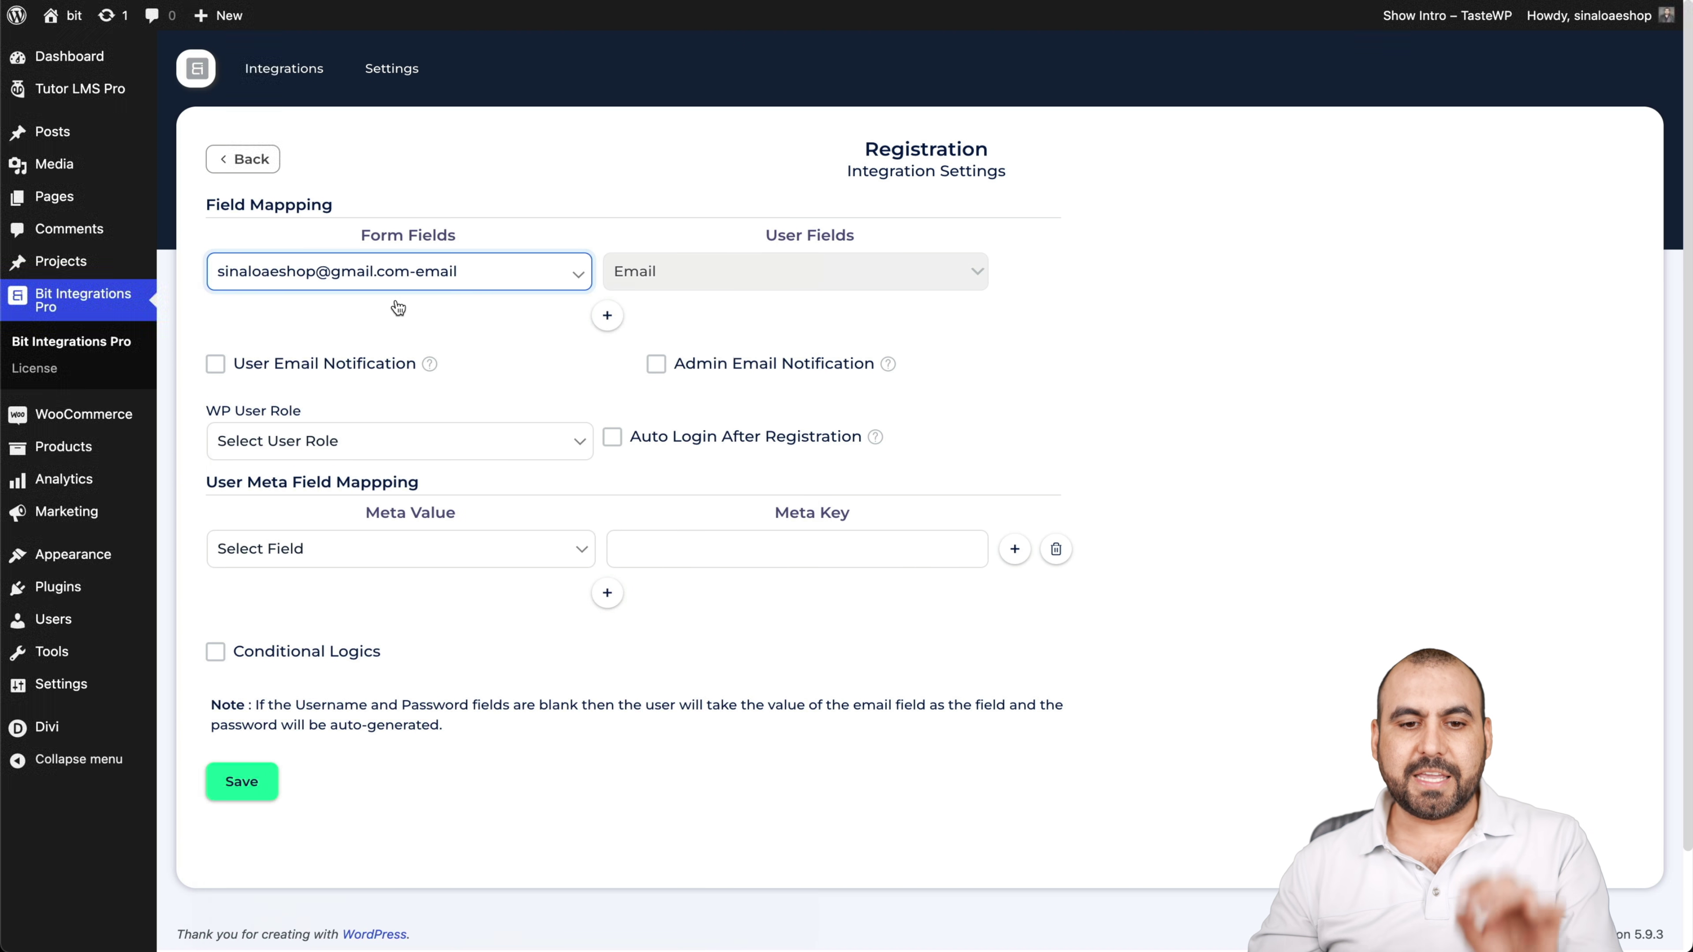
left_click(664, 263)
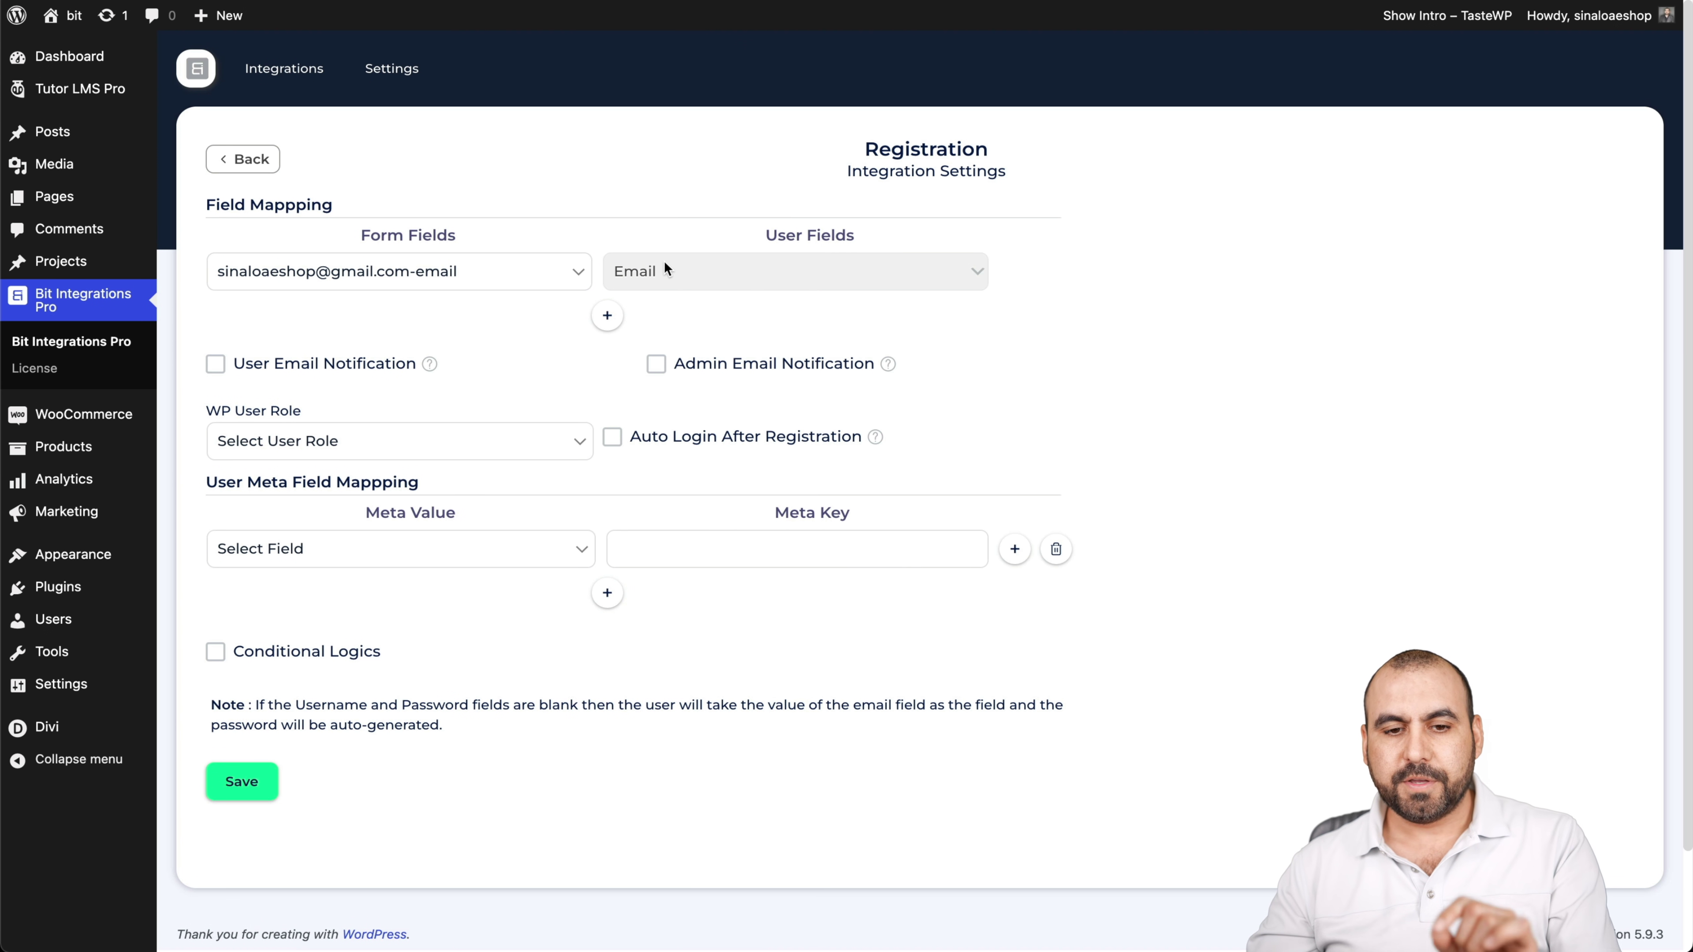
Add a Username mapping row fed by the incoming name field
left_click(608, 315)
left_click(626, 332)
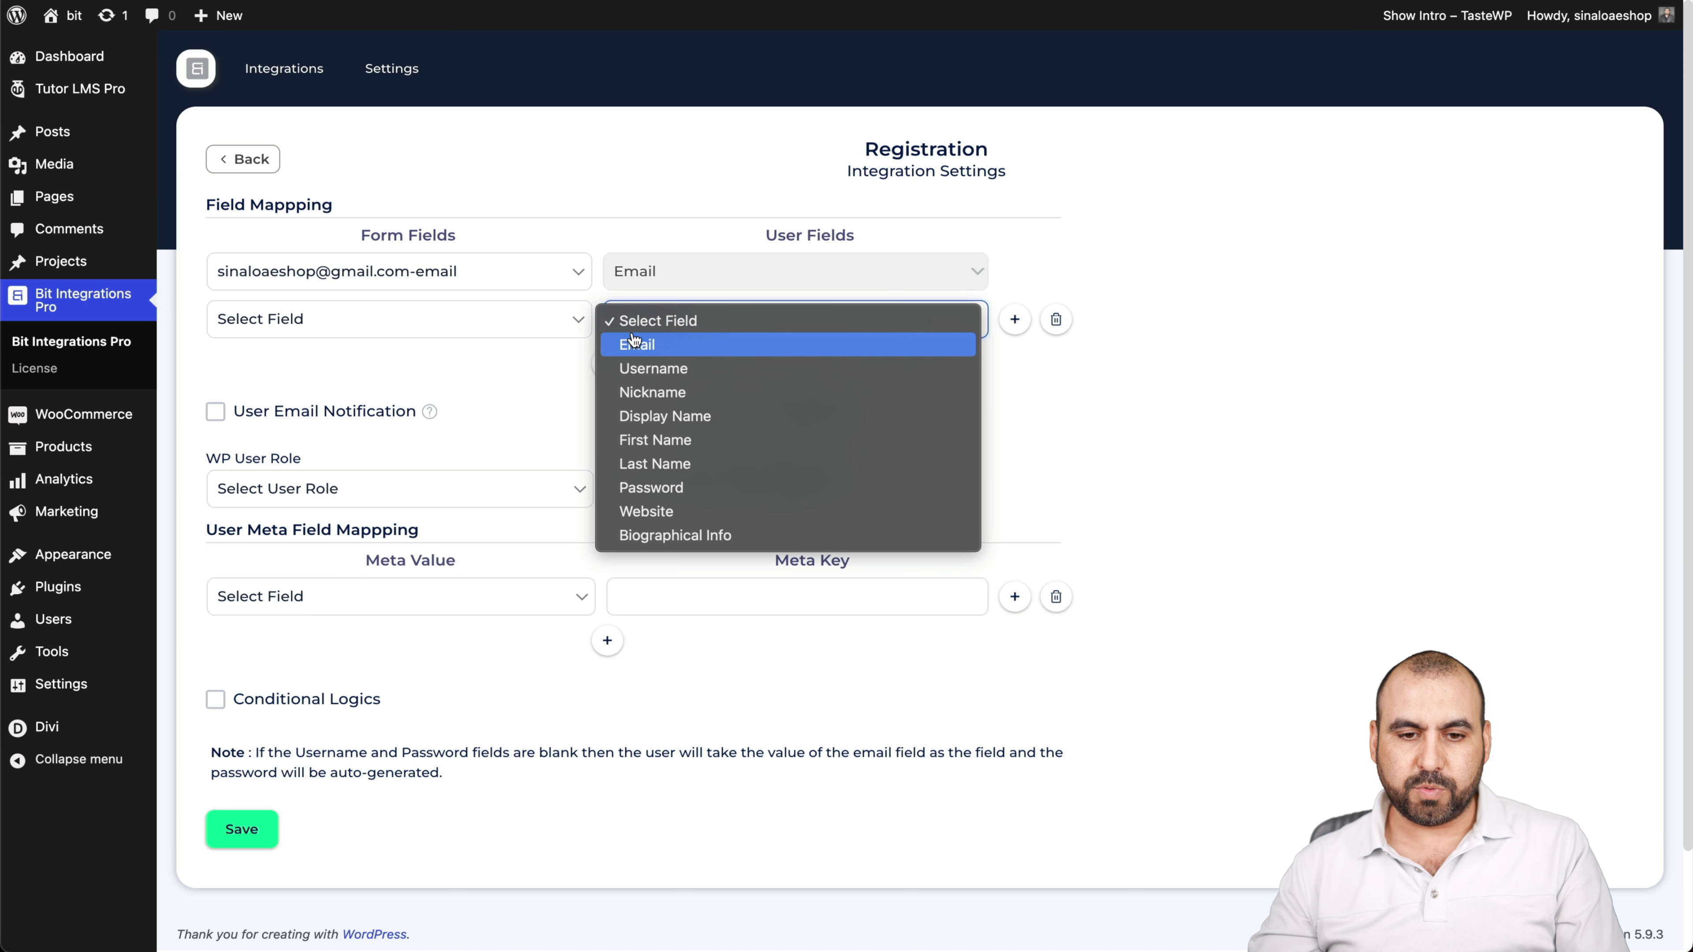
left_click(686, 368)
left_click(469, 326)
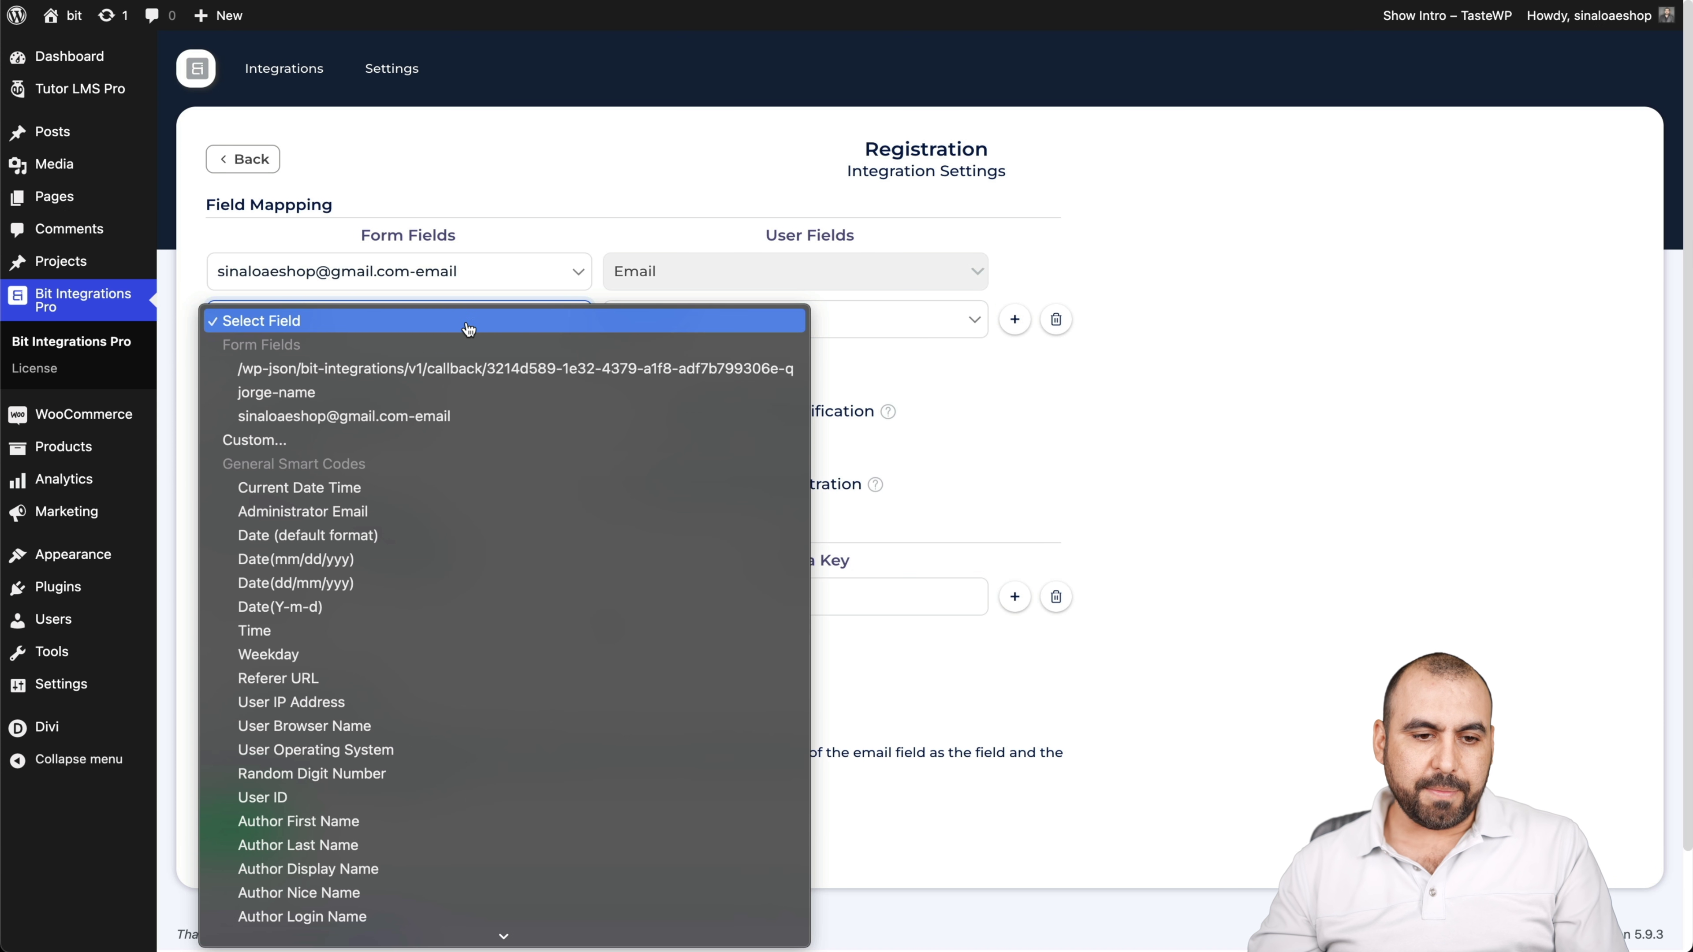
left_click(366, 392)
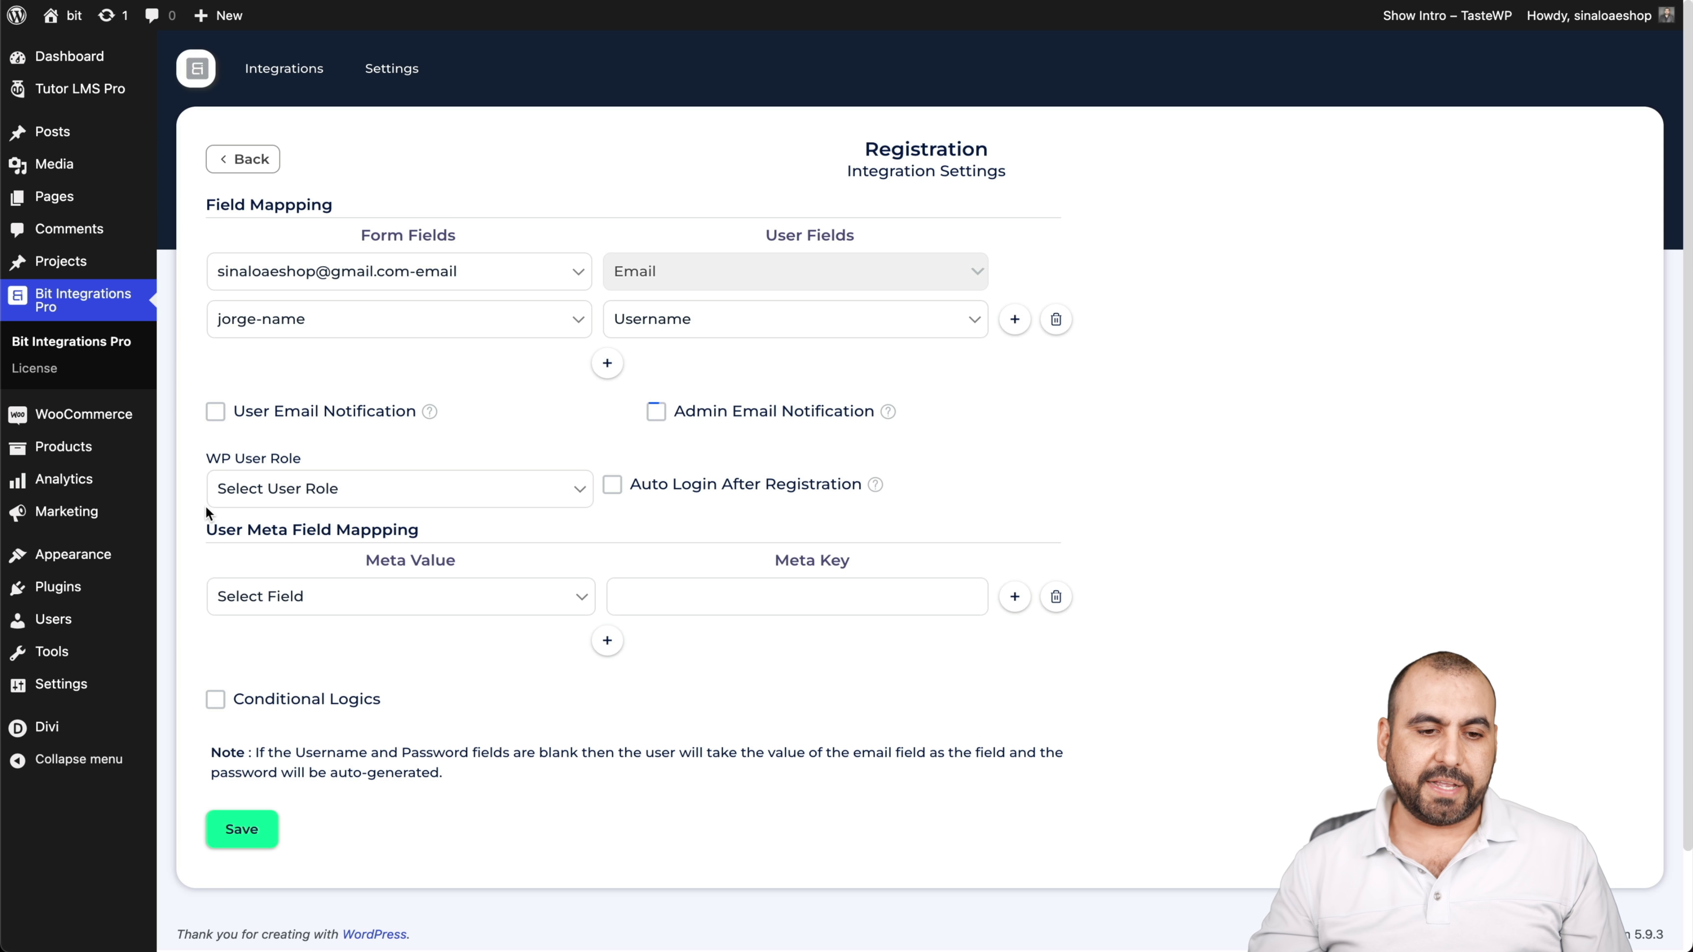
left_click(317, 492)
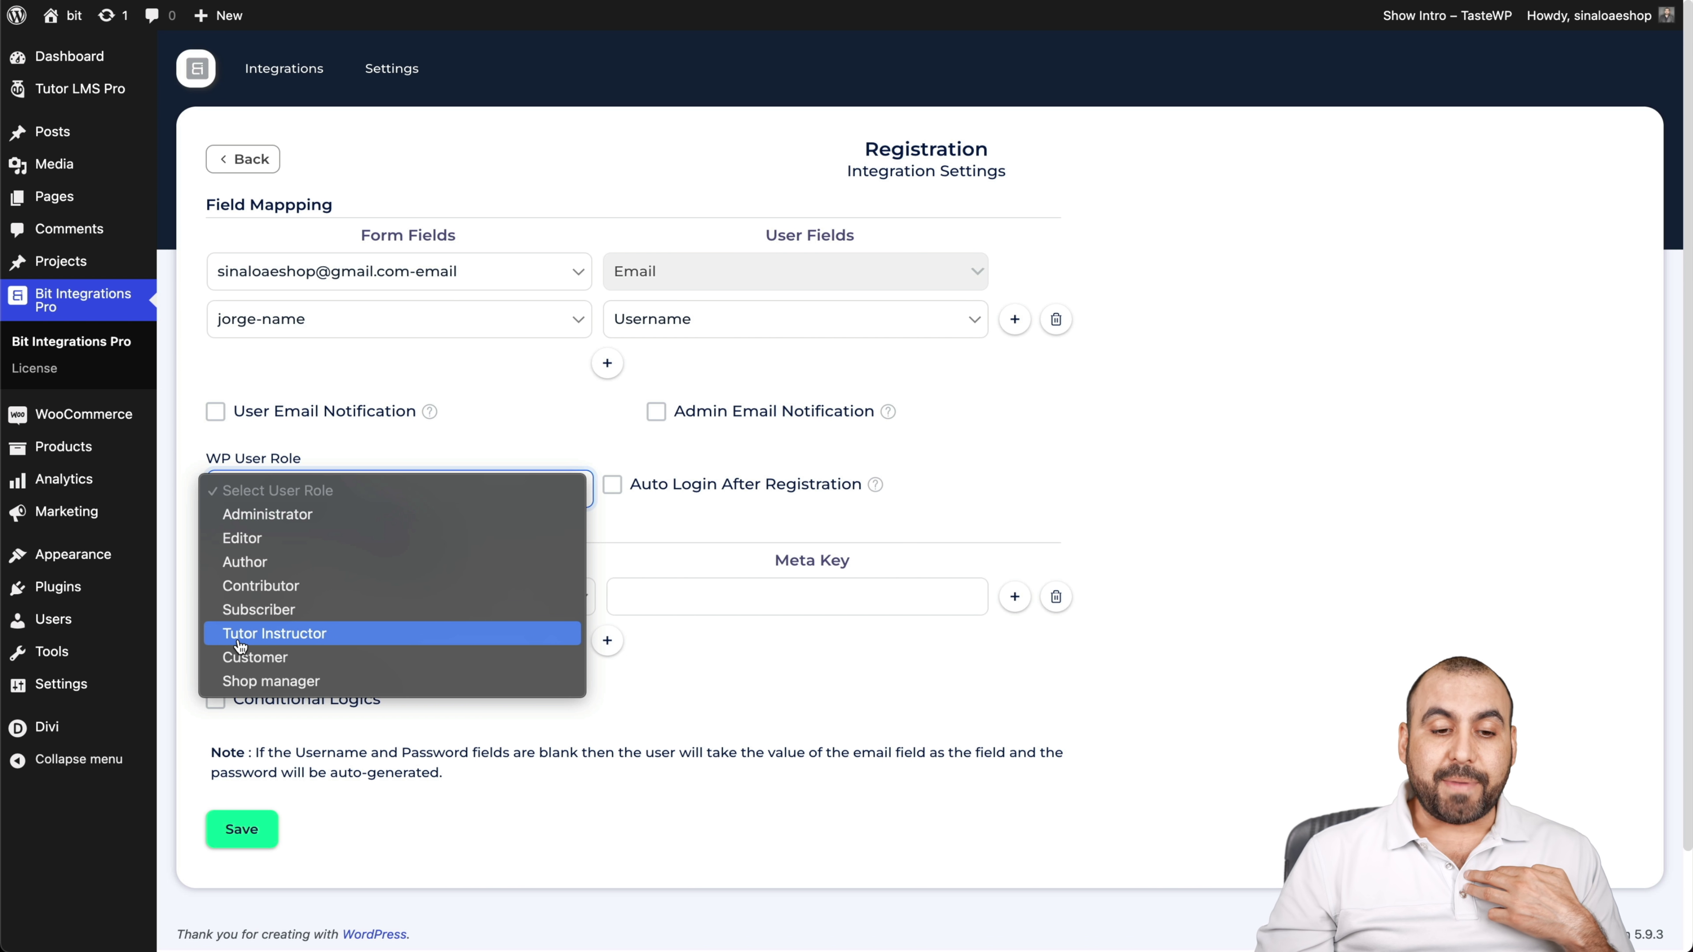
Set the WP User Role for newly registered users to Subscriber
left_click(290, 565)
left_click(501, 482)
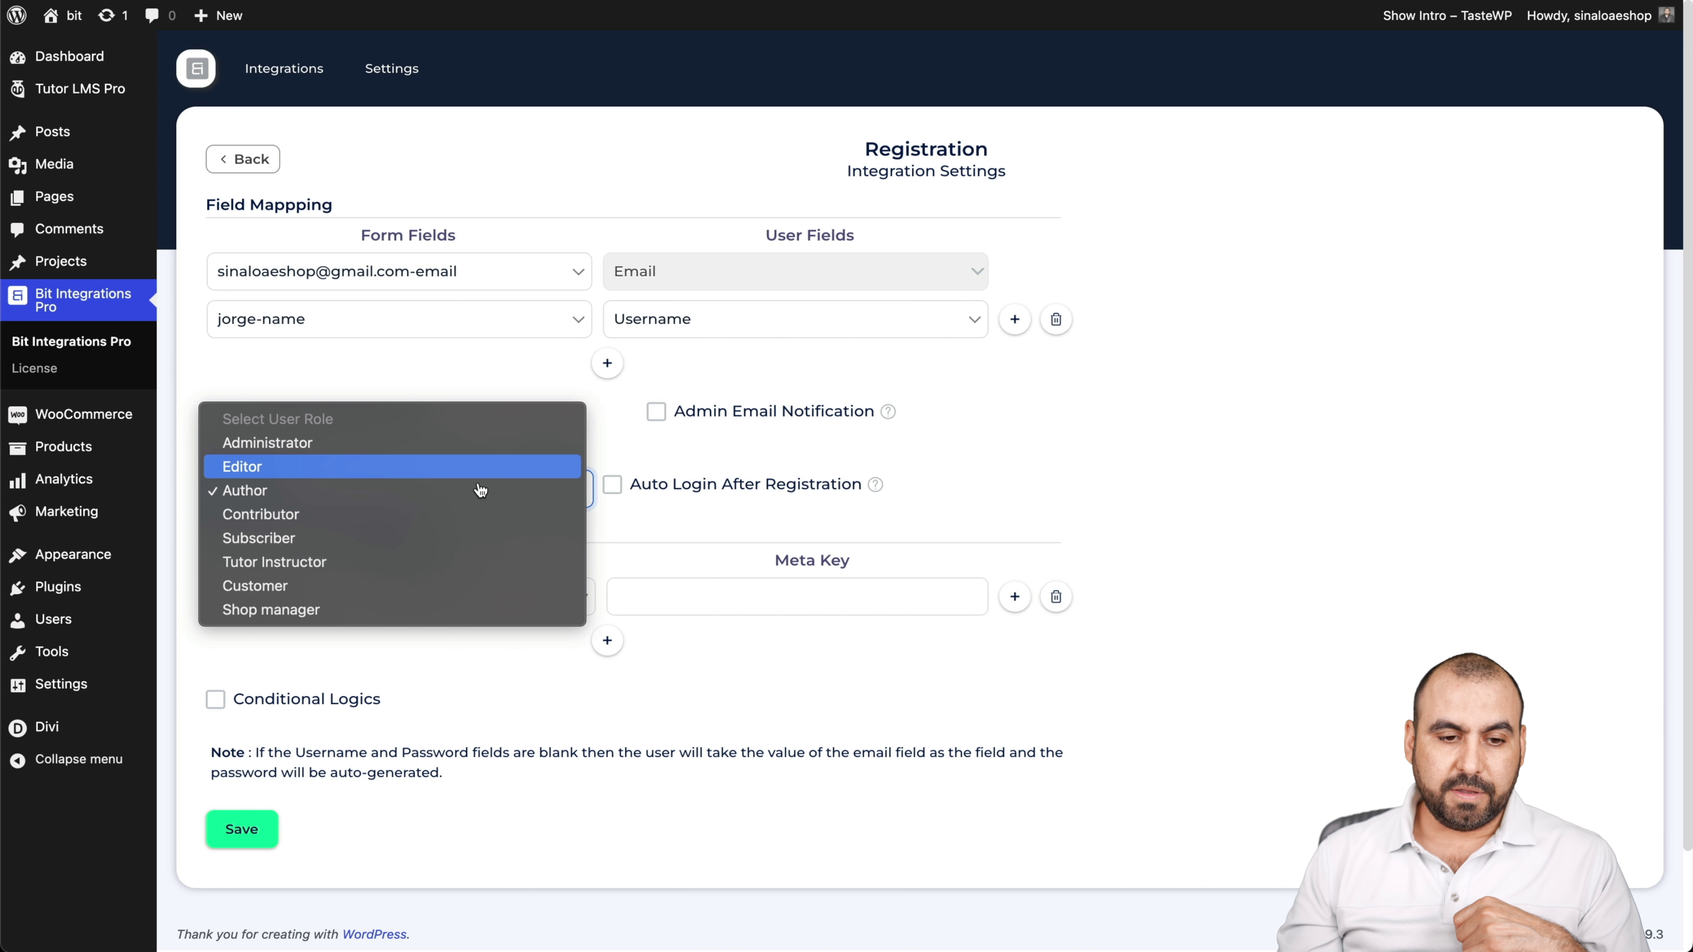
left_click(428, 538)
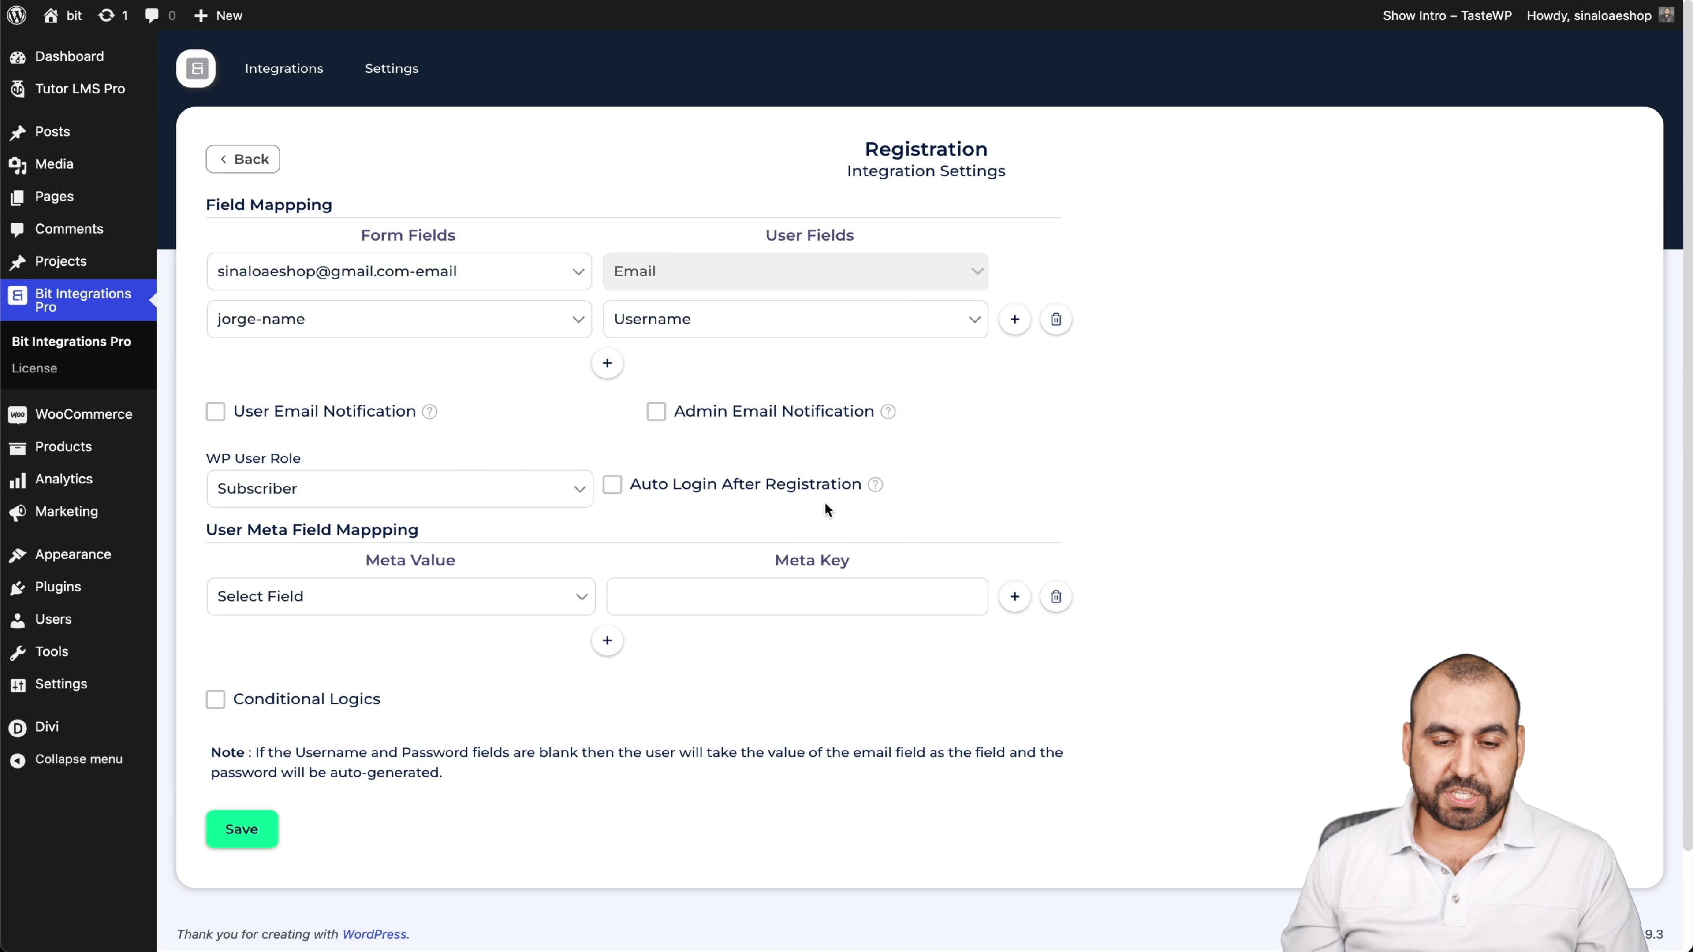
Check the user meta and conditional logic options, leave them unused, and save the integration
scroll(819, 508, "down", 2)
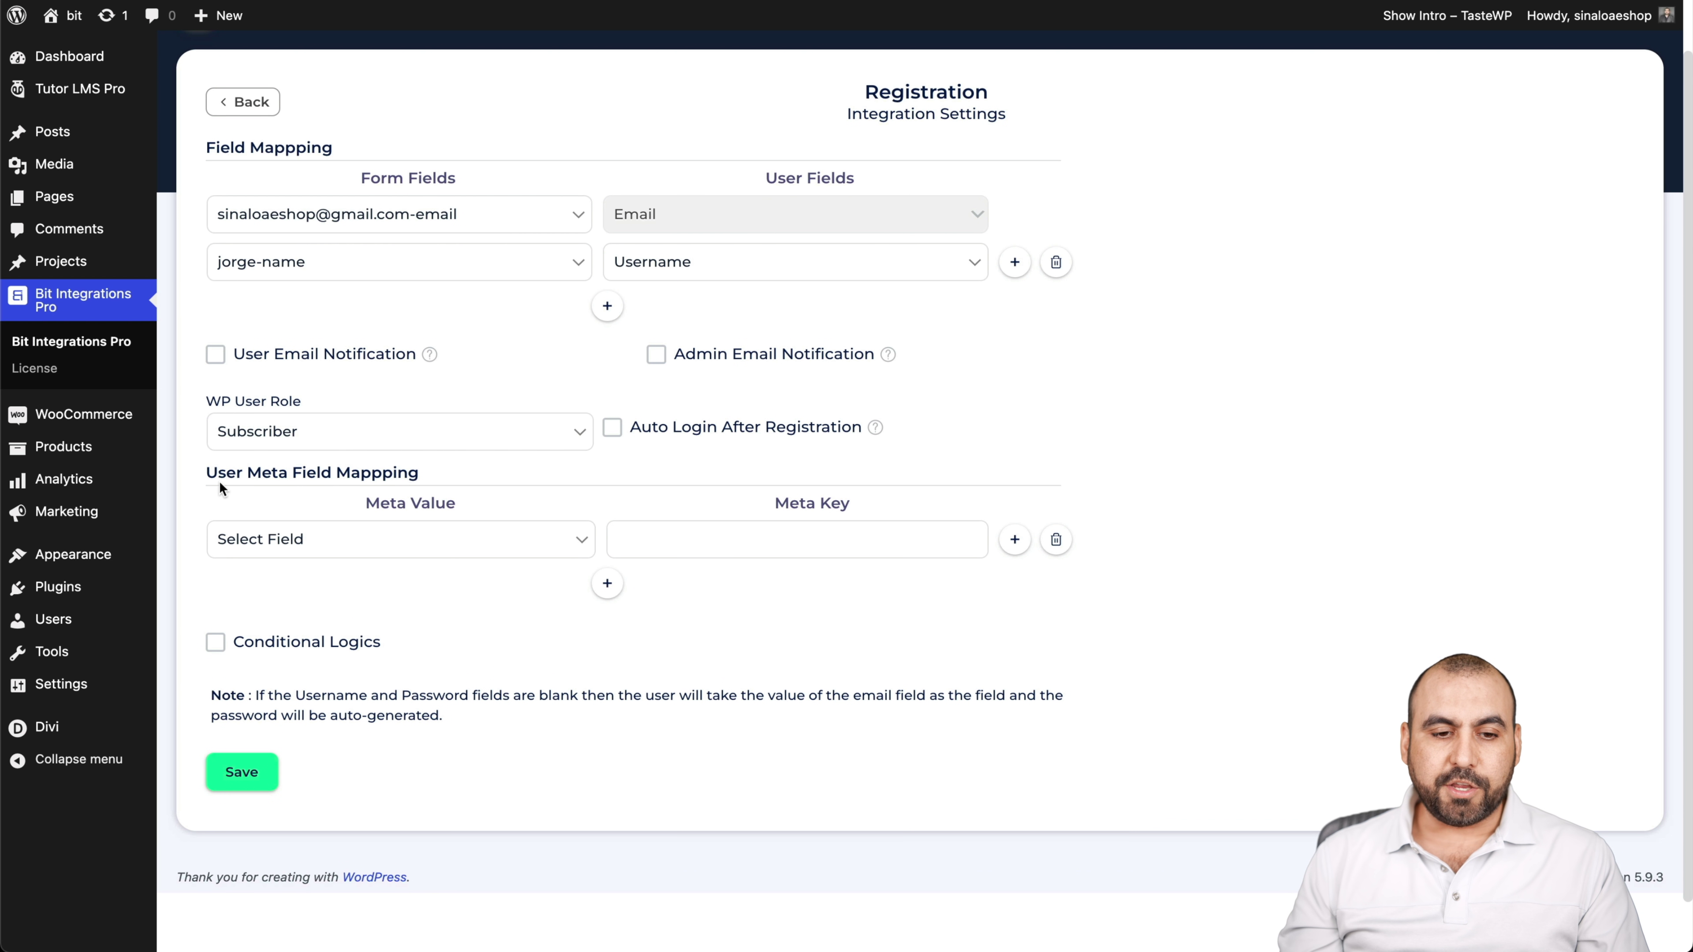
left_click(383, 540)
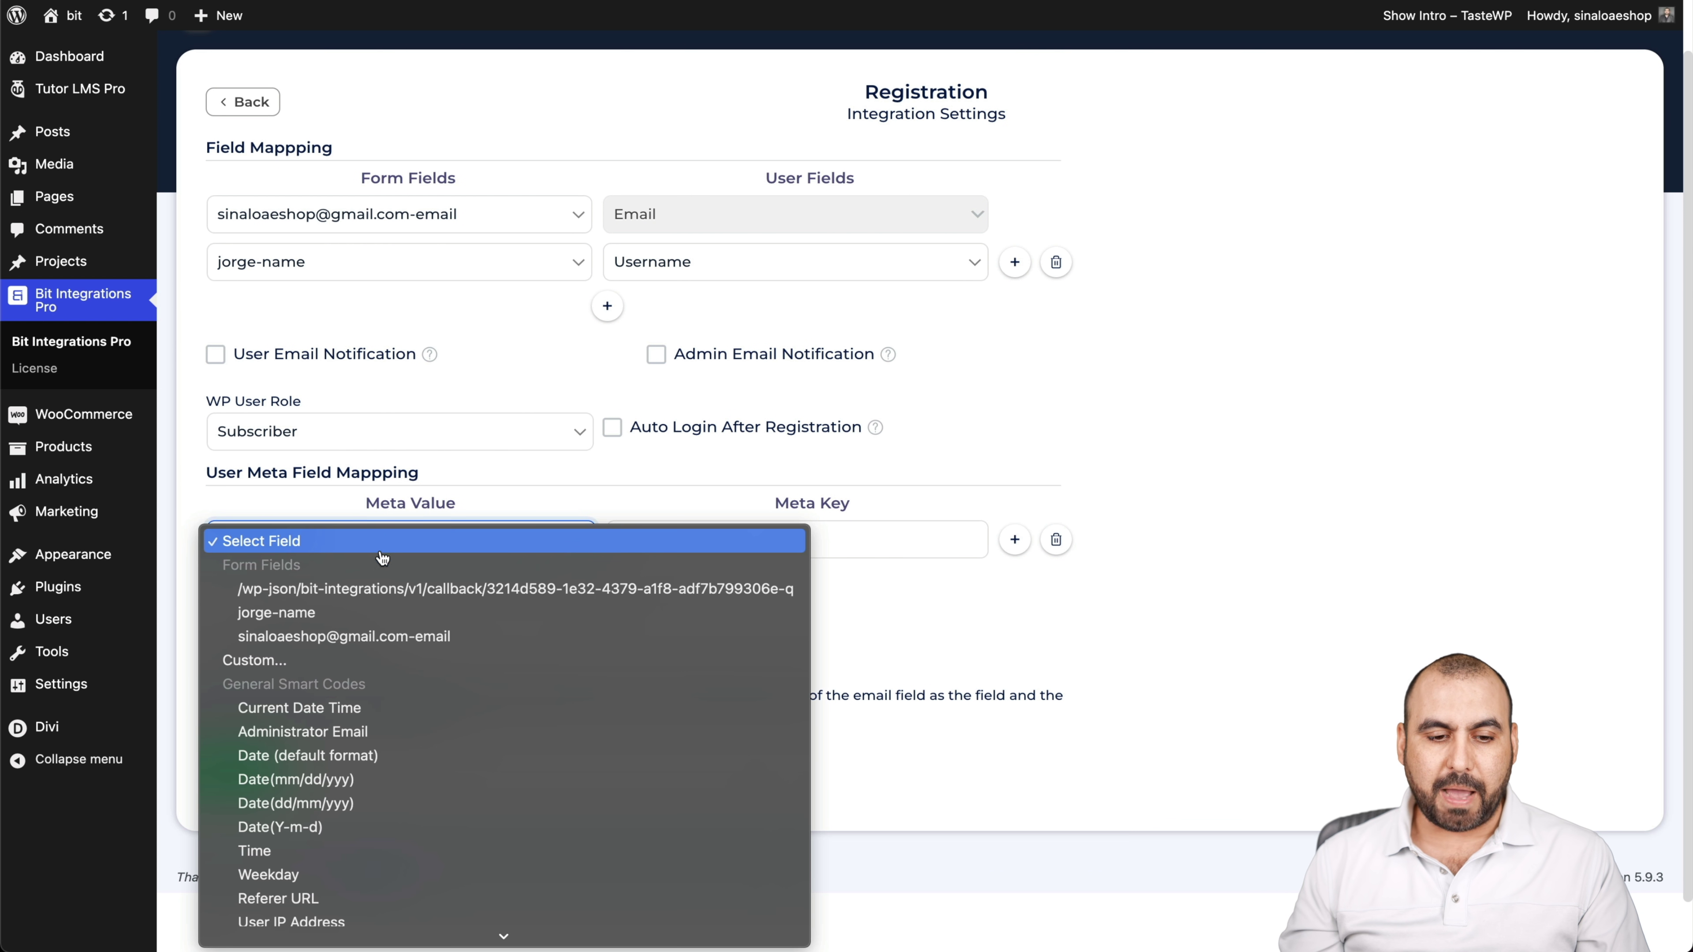
left_click(901, 535)
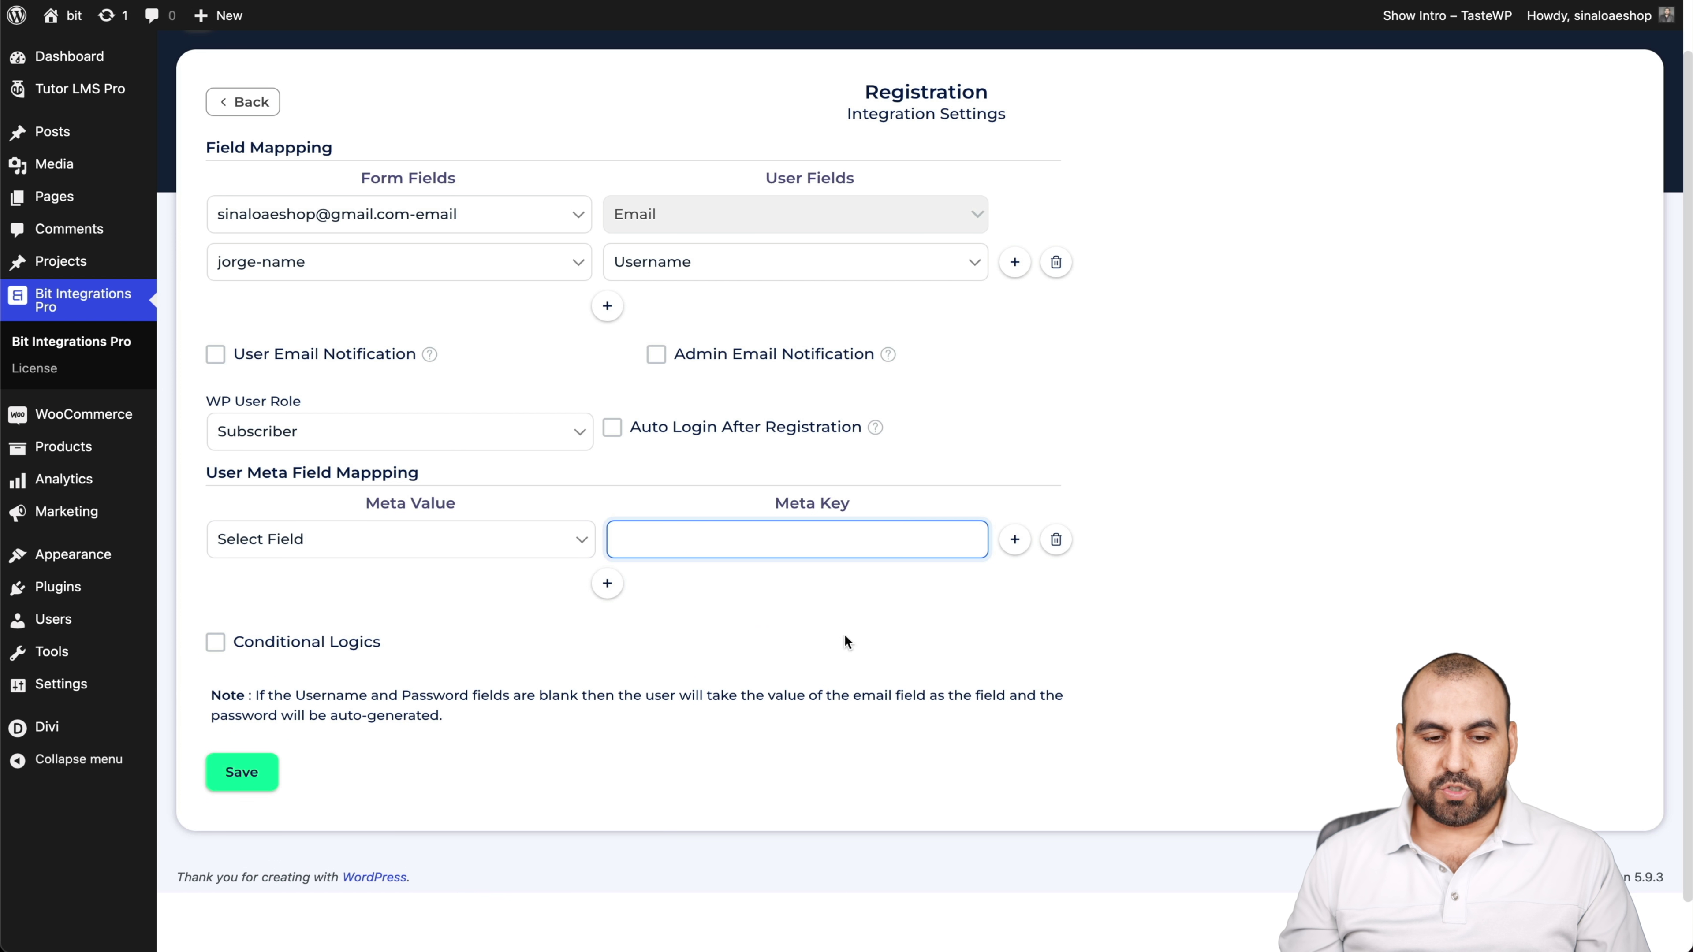
left_click(218, 644)
left_click(218, 643)
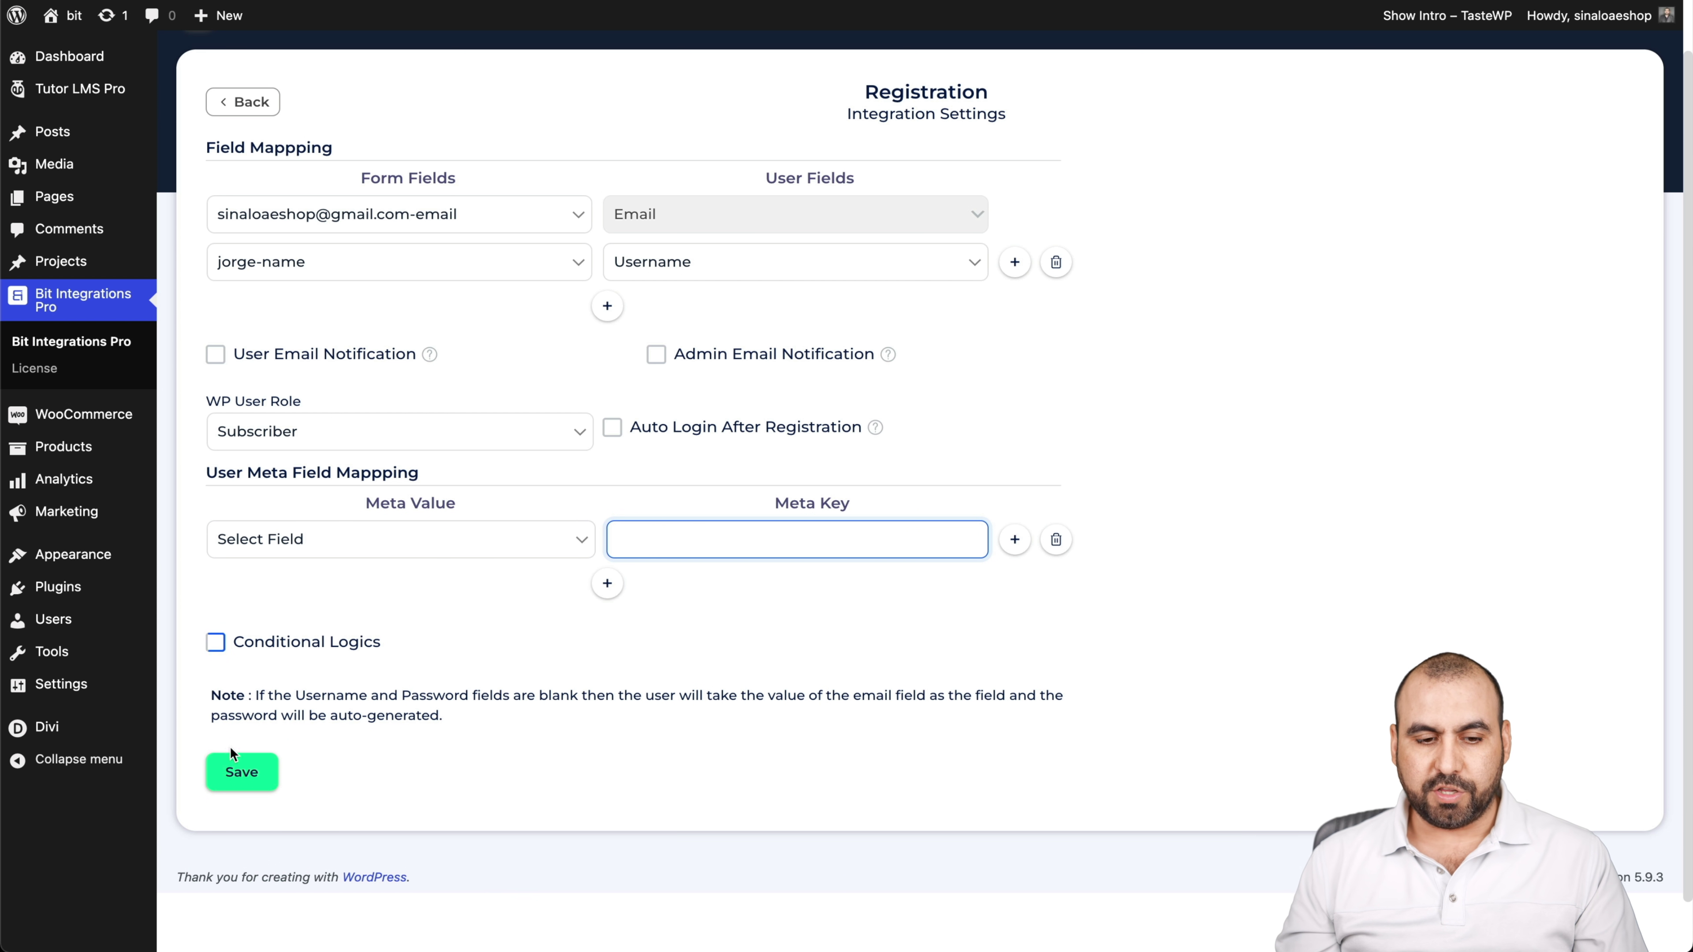
left_click(237, 772)
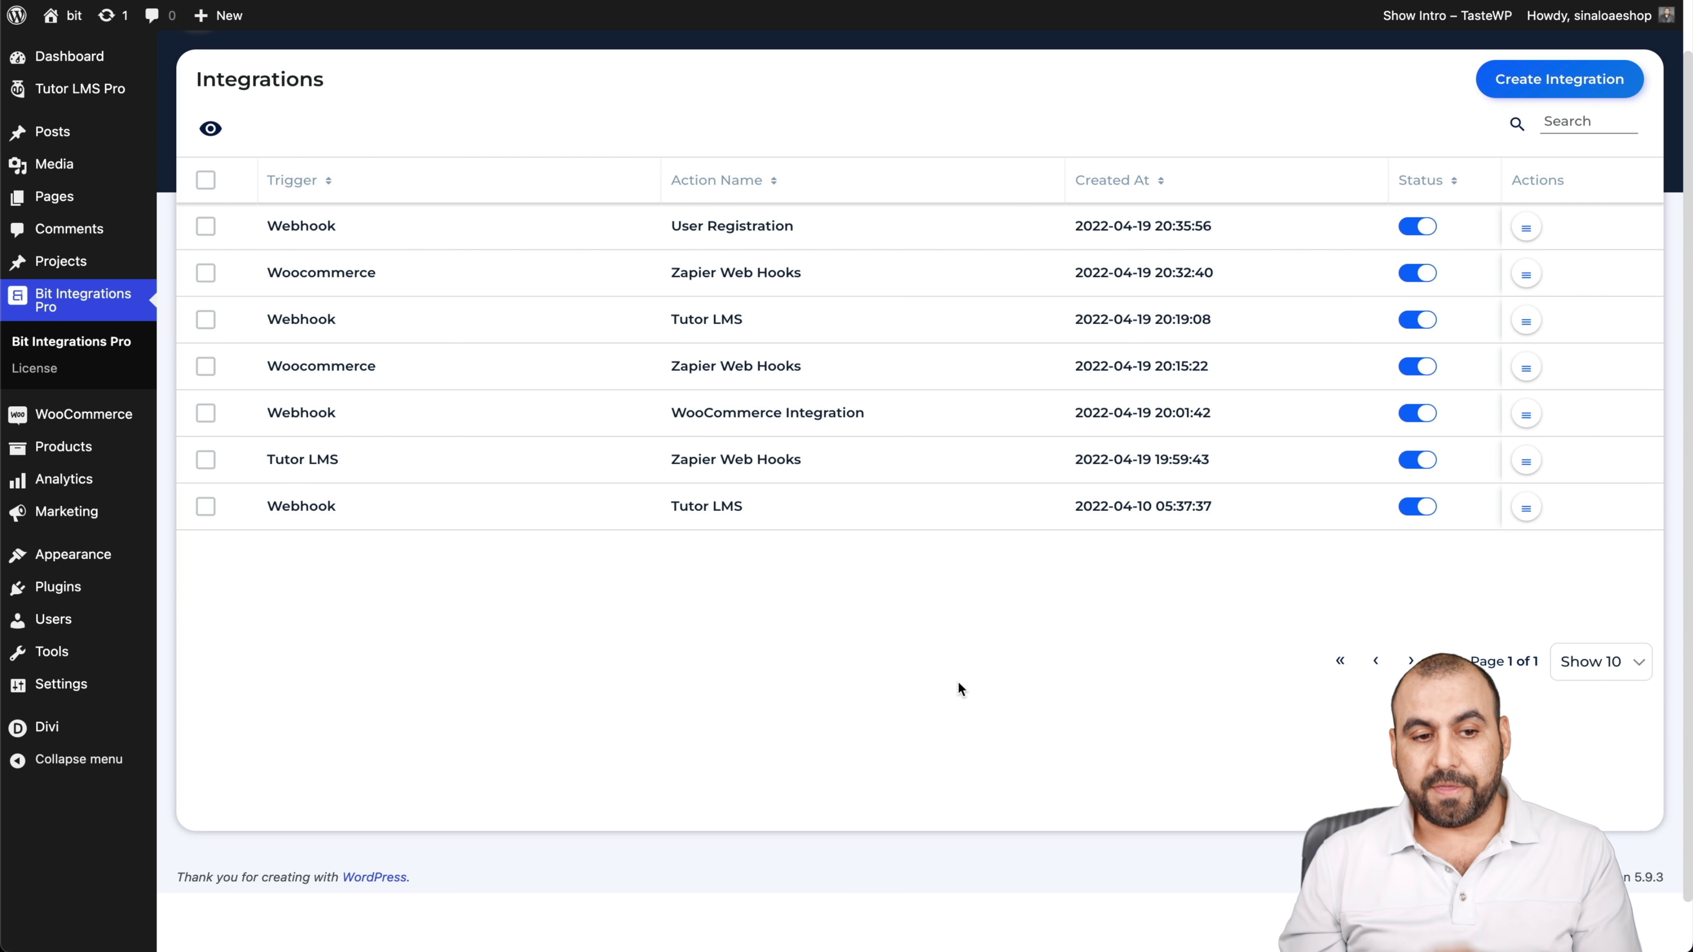
Start a new integration to show the Please select a Trigger grid
left_click(1565, 94)
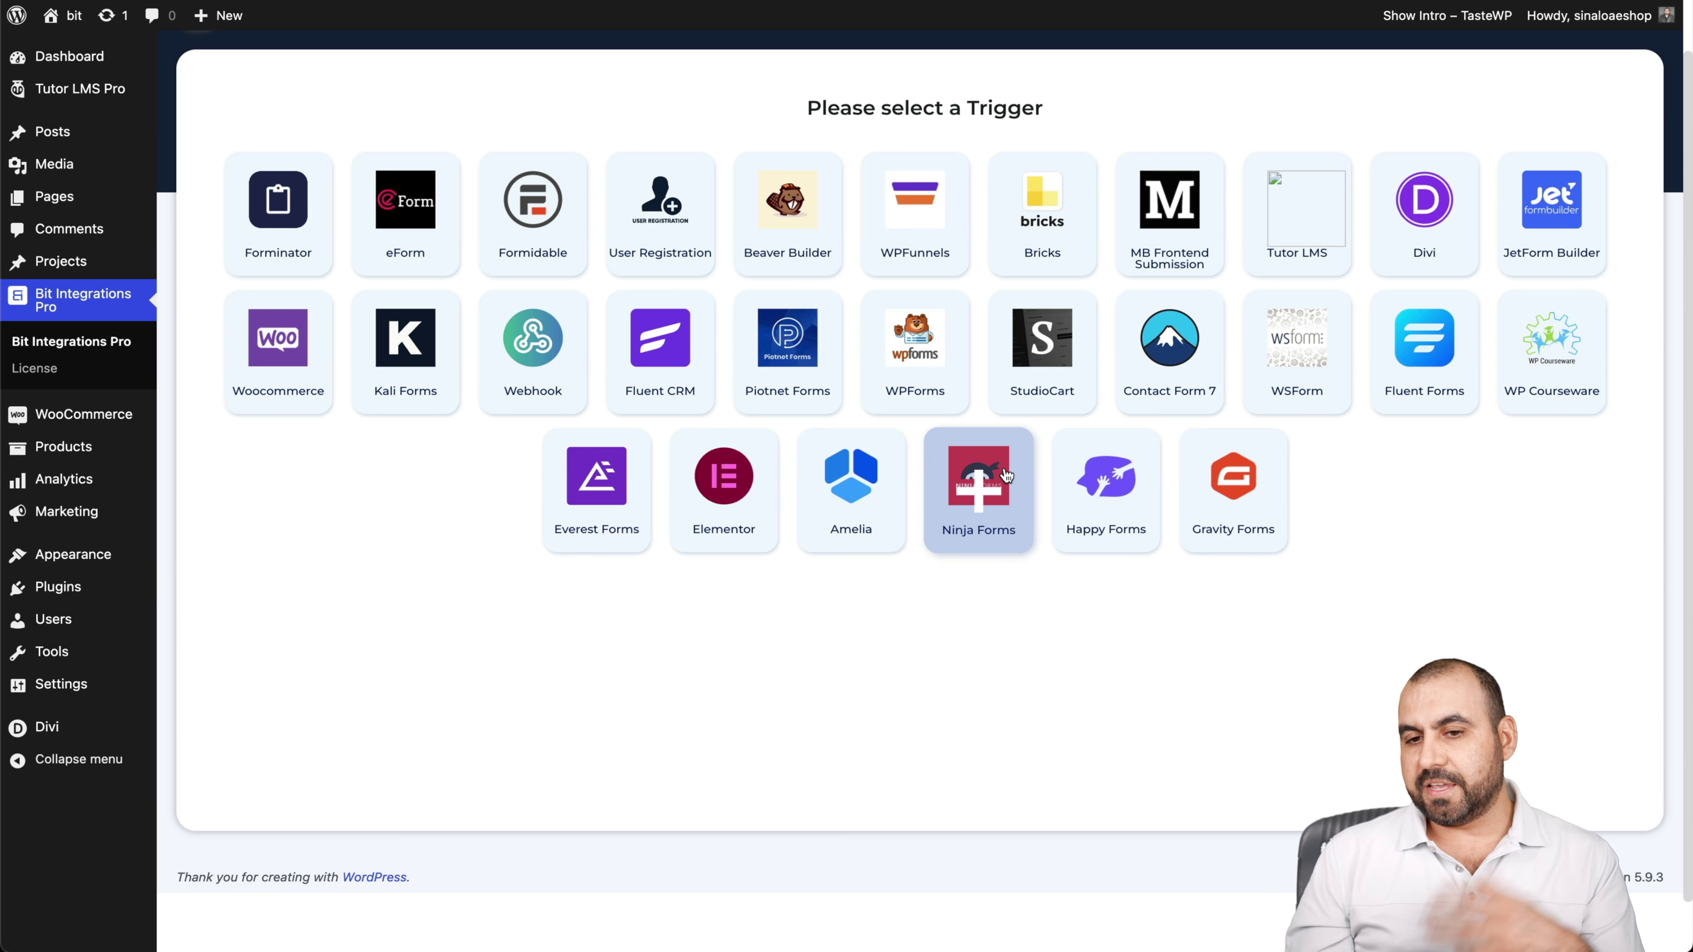
Pick Divi as the trigger and find its form/task list reports no data
left_click(1399, 247)
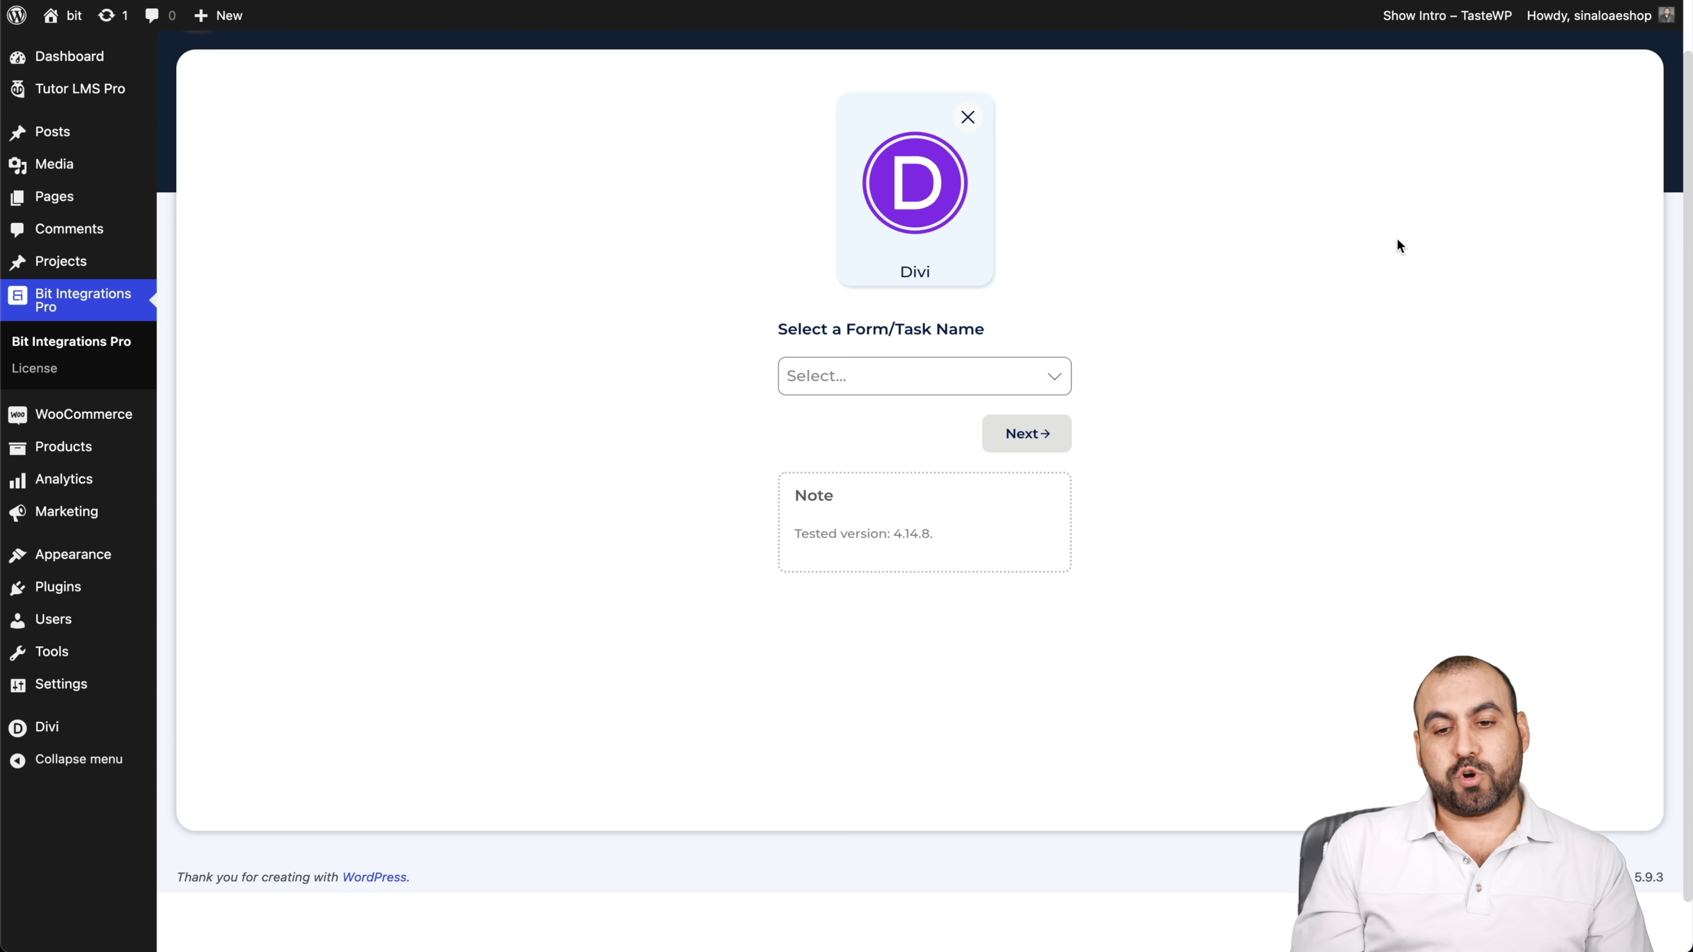
left_click(1026, 378)
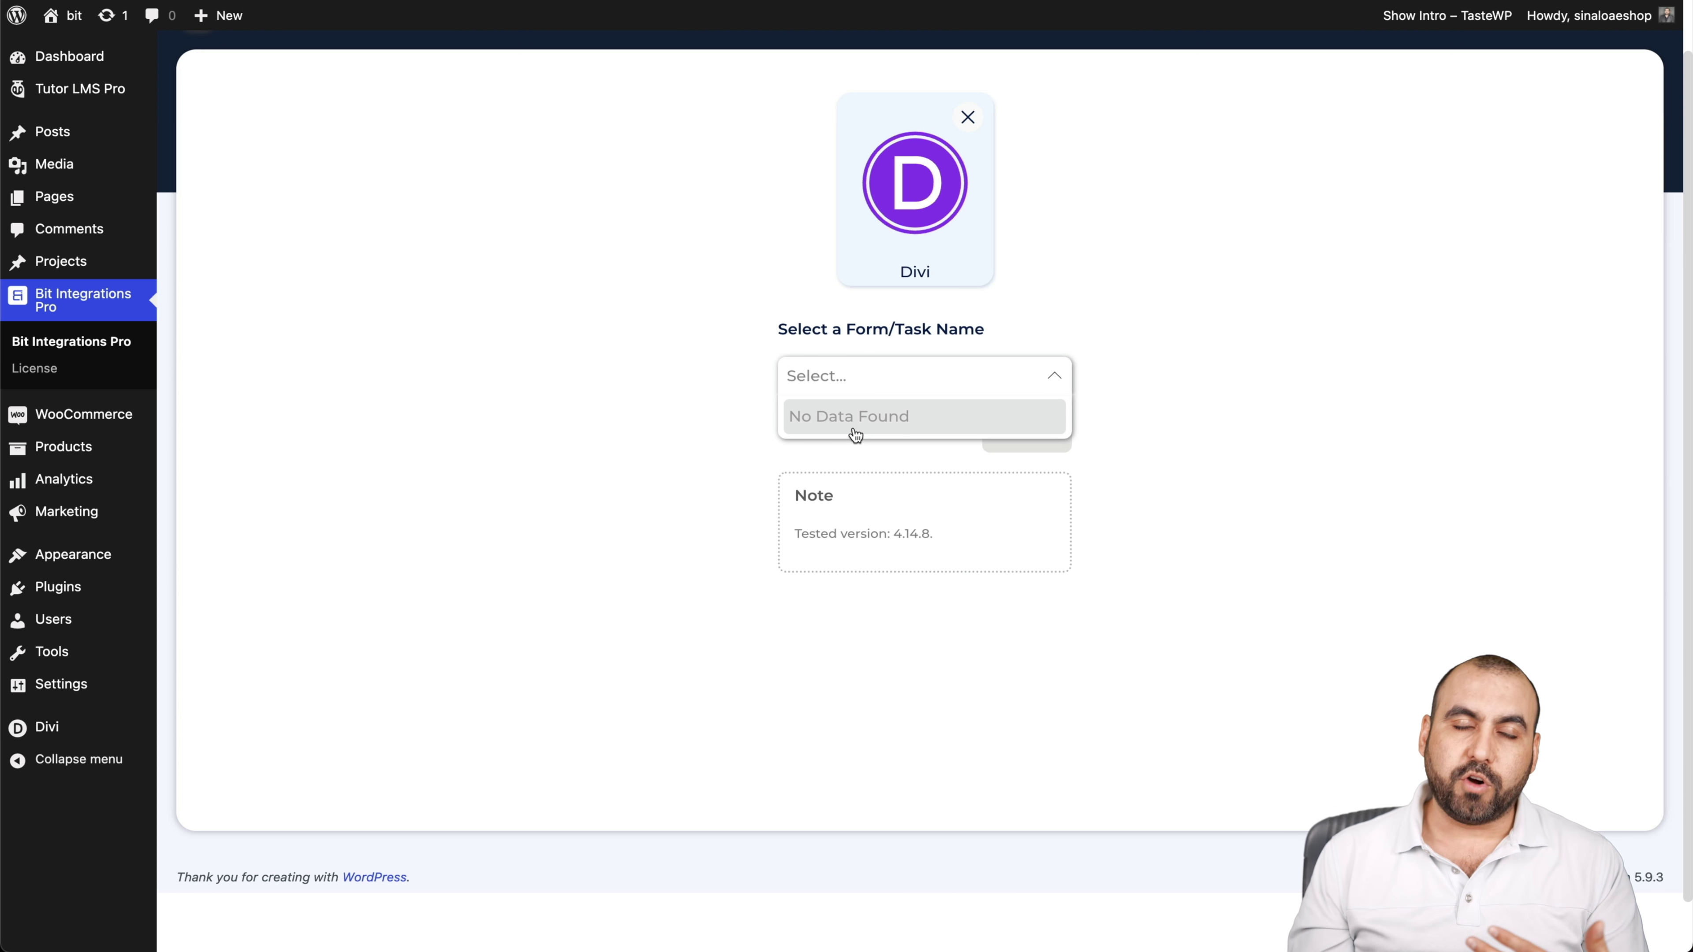
left_click(751, 436)
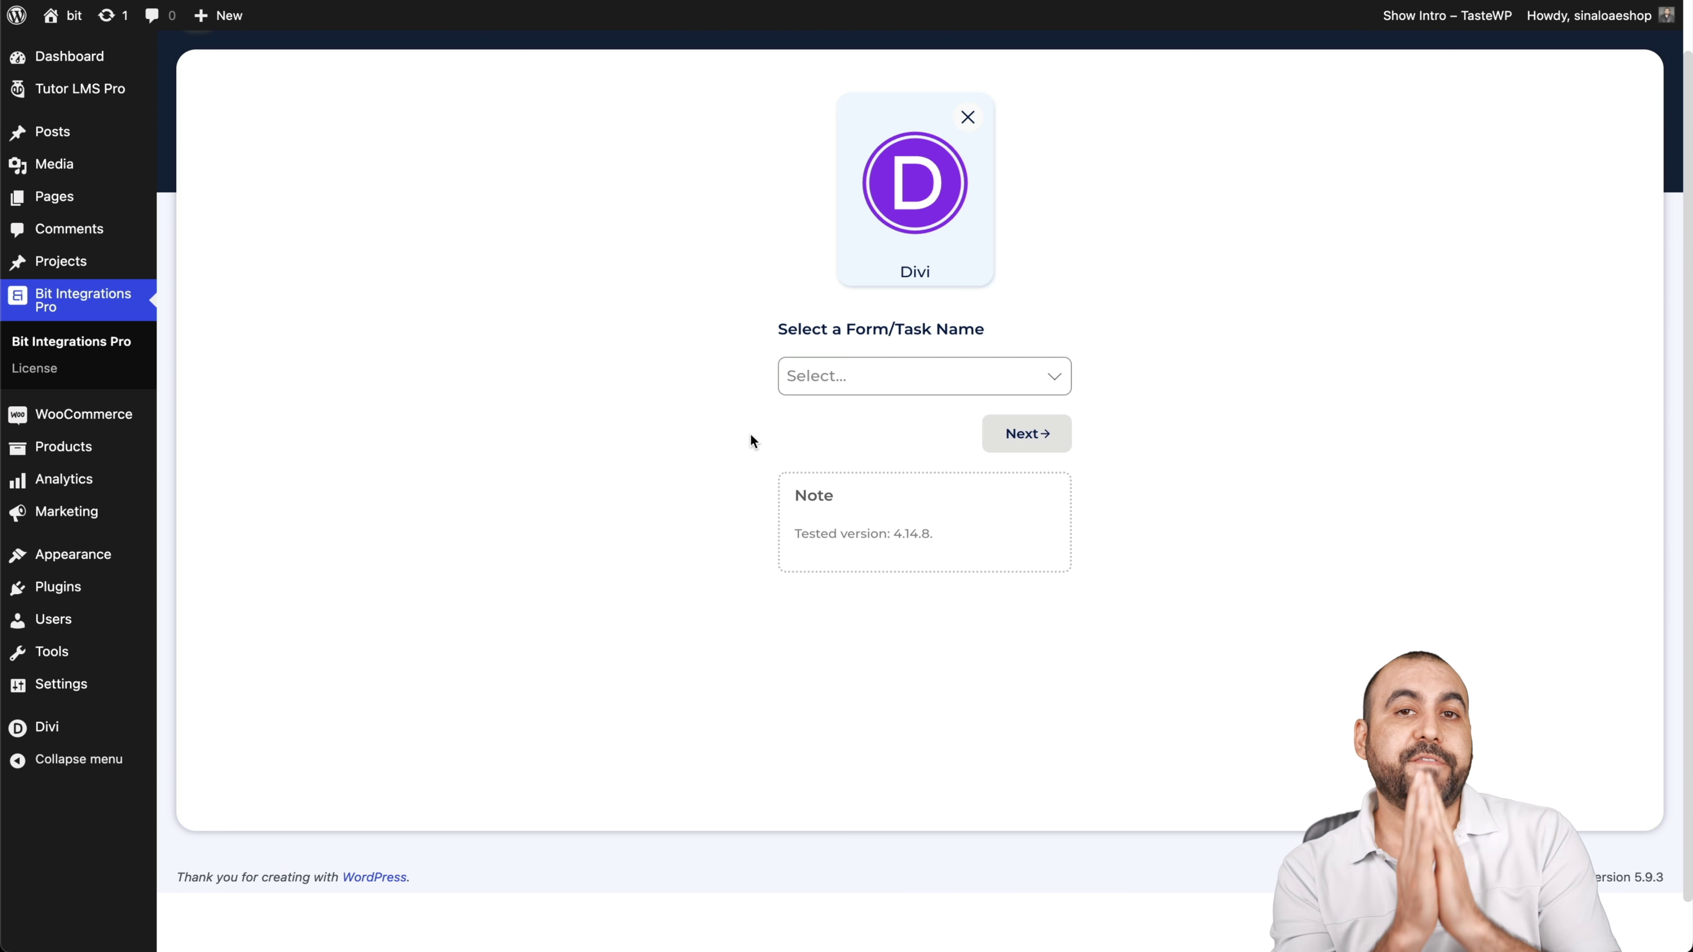